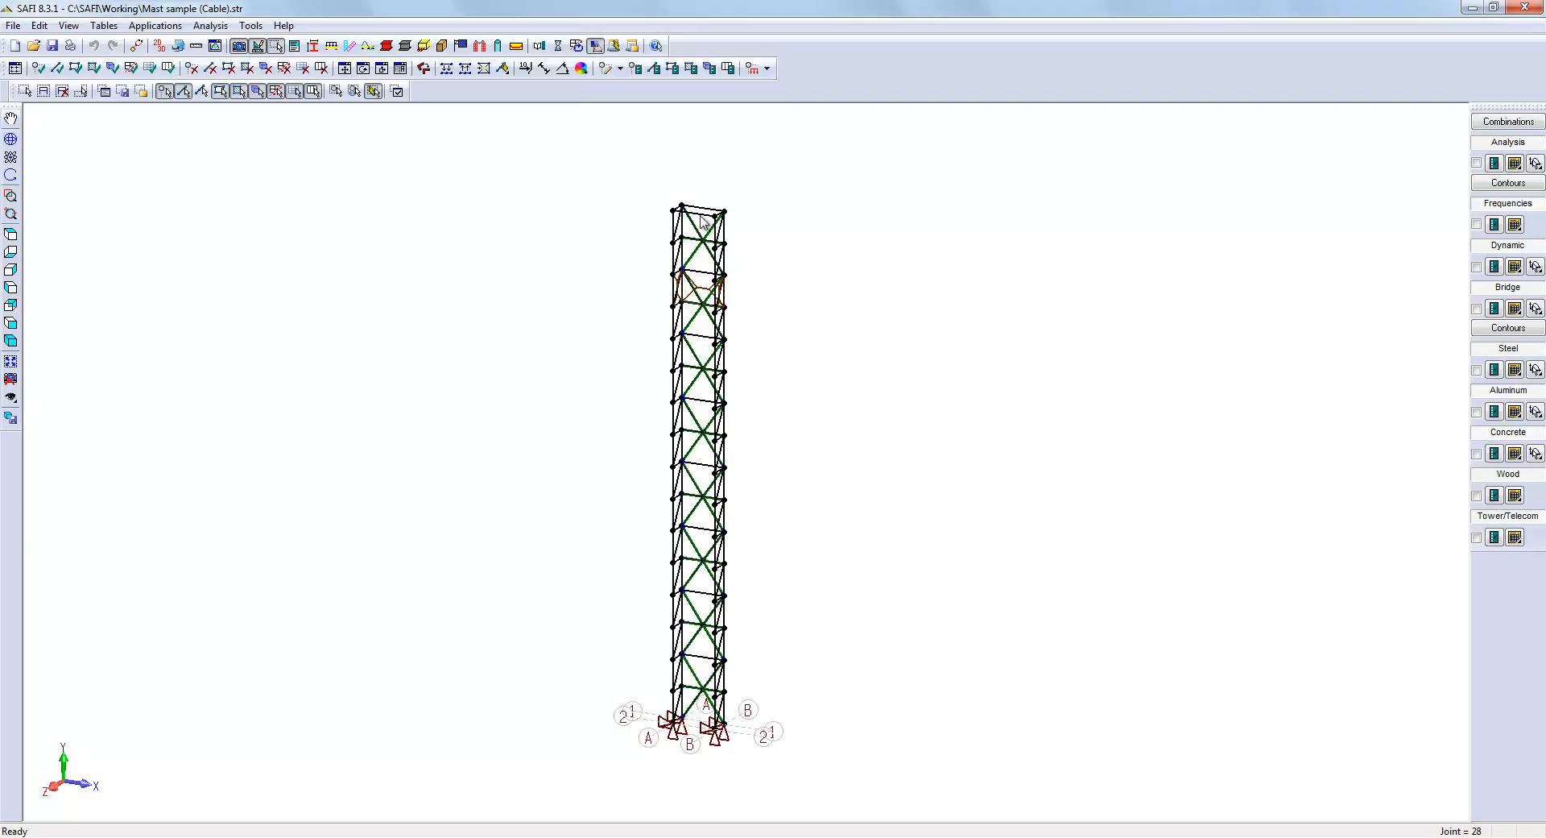
# Step: Run a Static Linear analysis of the mast and display its deformed shape
pyautogui.click(561, 48)
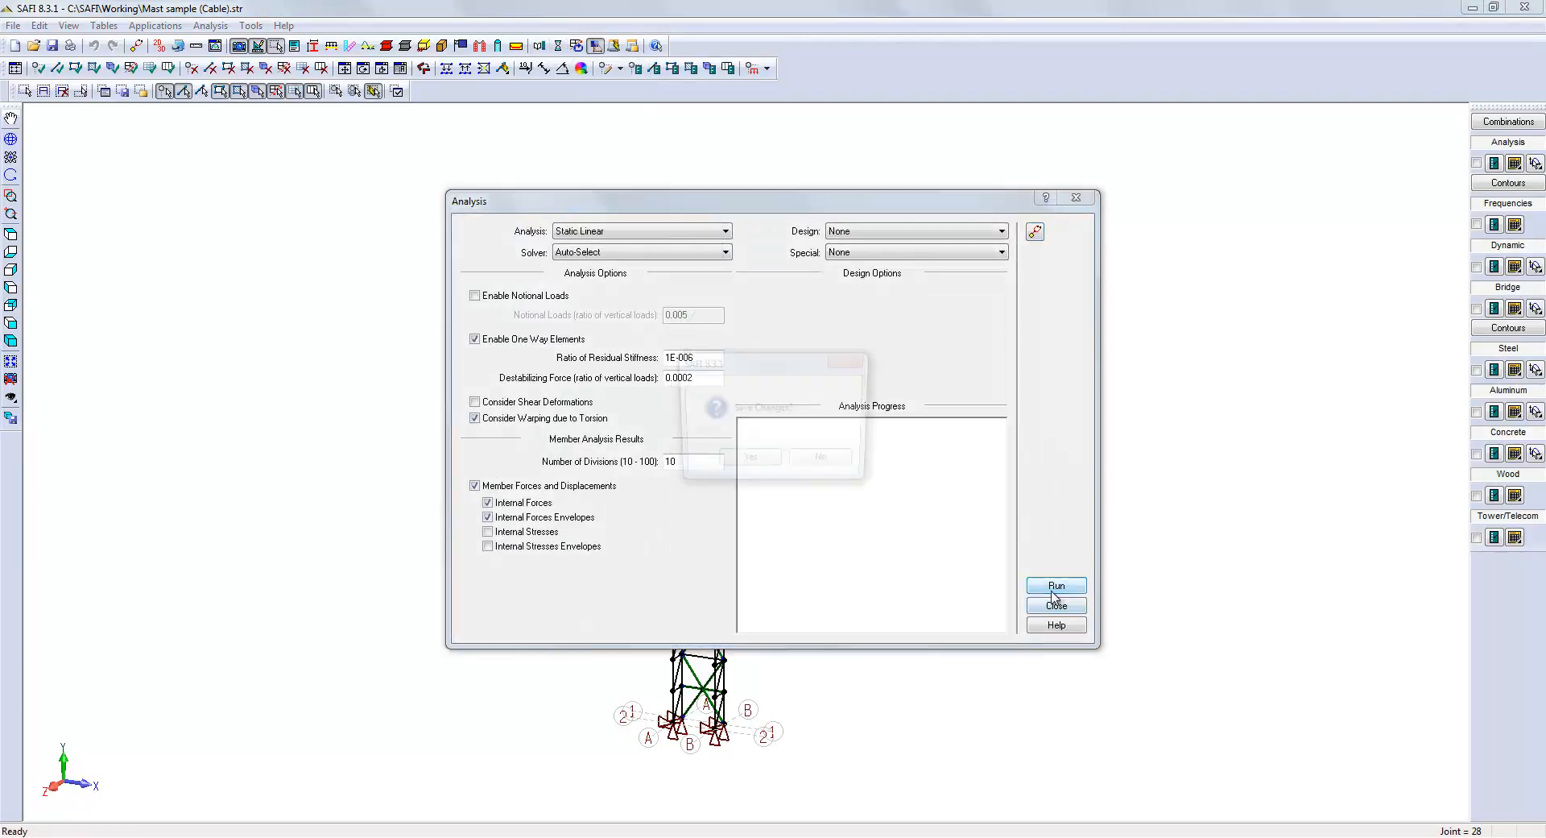
pyautogui.click(1054, 594)
pyautogui.press('Return')
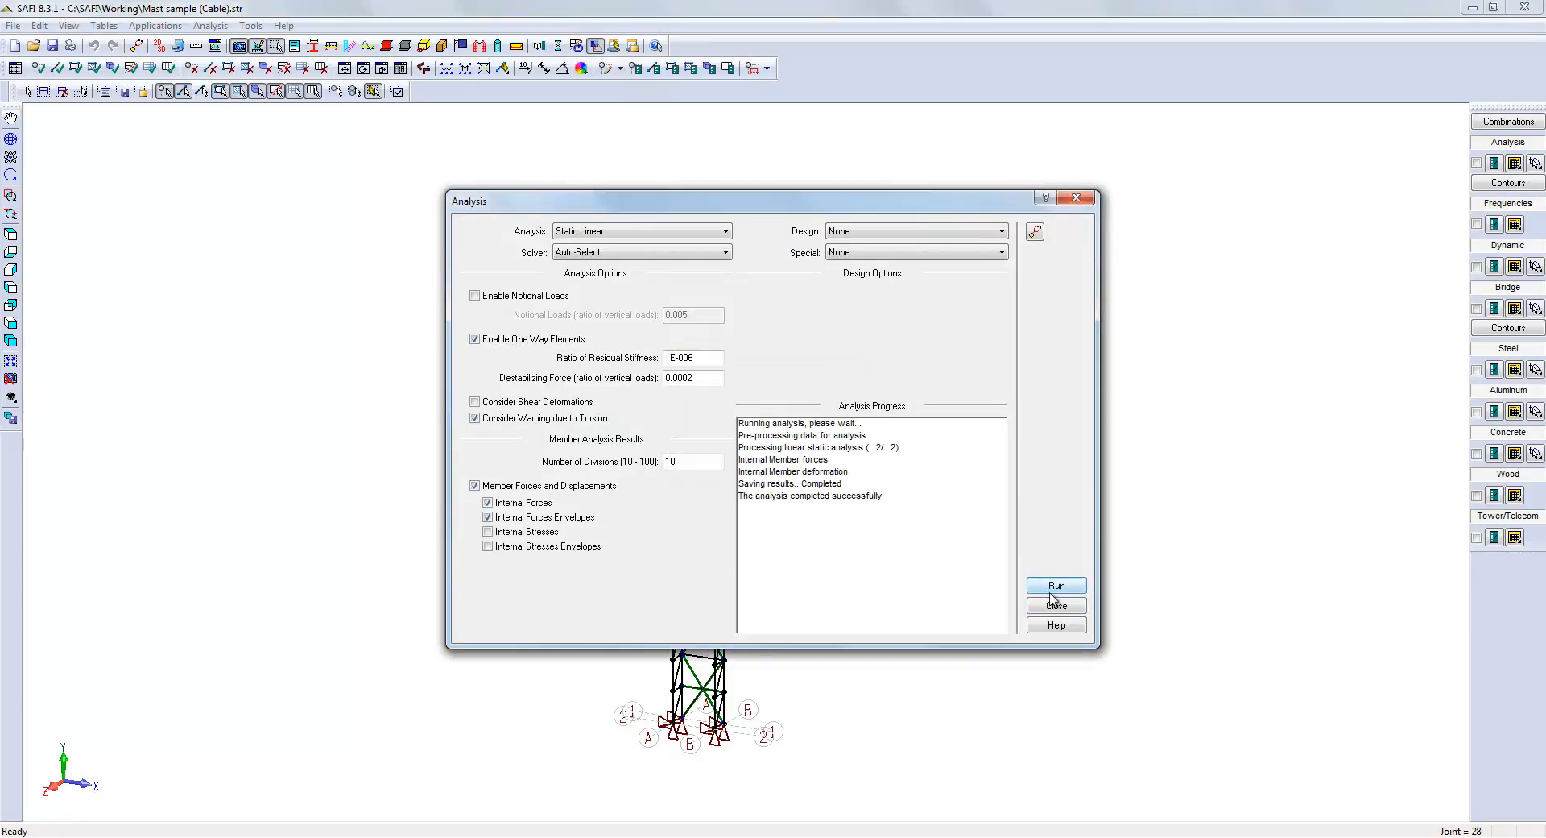
pyautogui.click(1056, 605)
pyautogui.click(1476, 163)
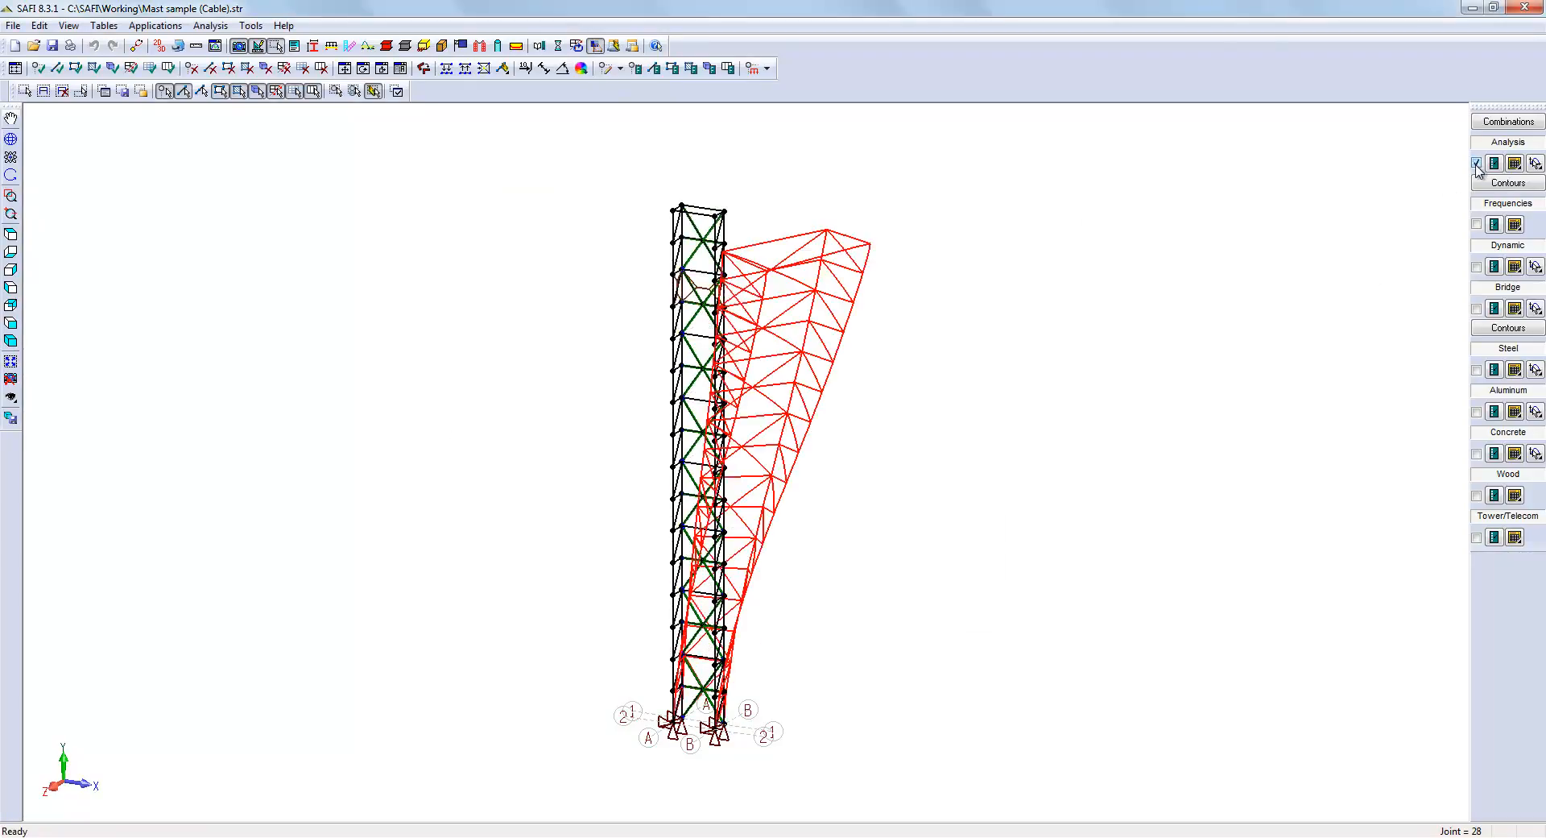
# Step: Examine the deformed mast in front, top and isometric views and check which load combination is displayed
pyautogui.click(13, 325)
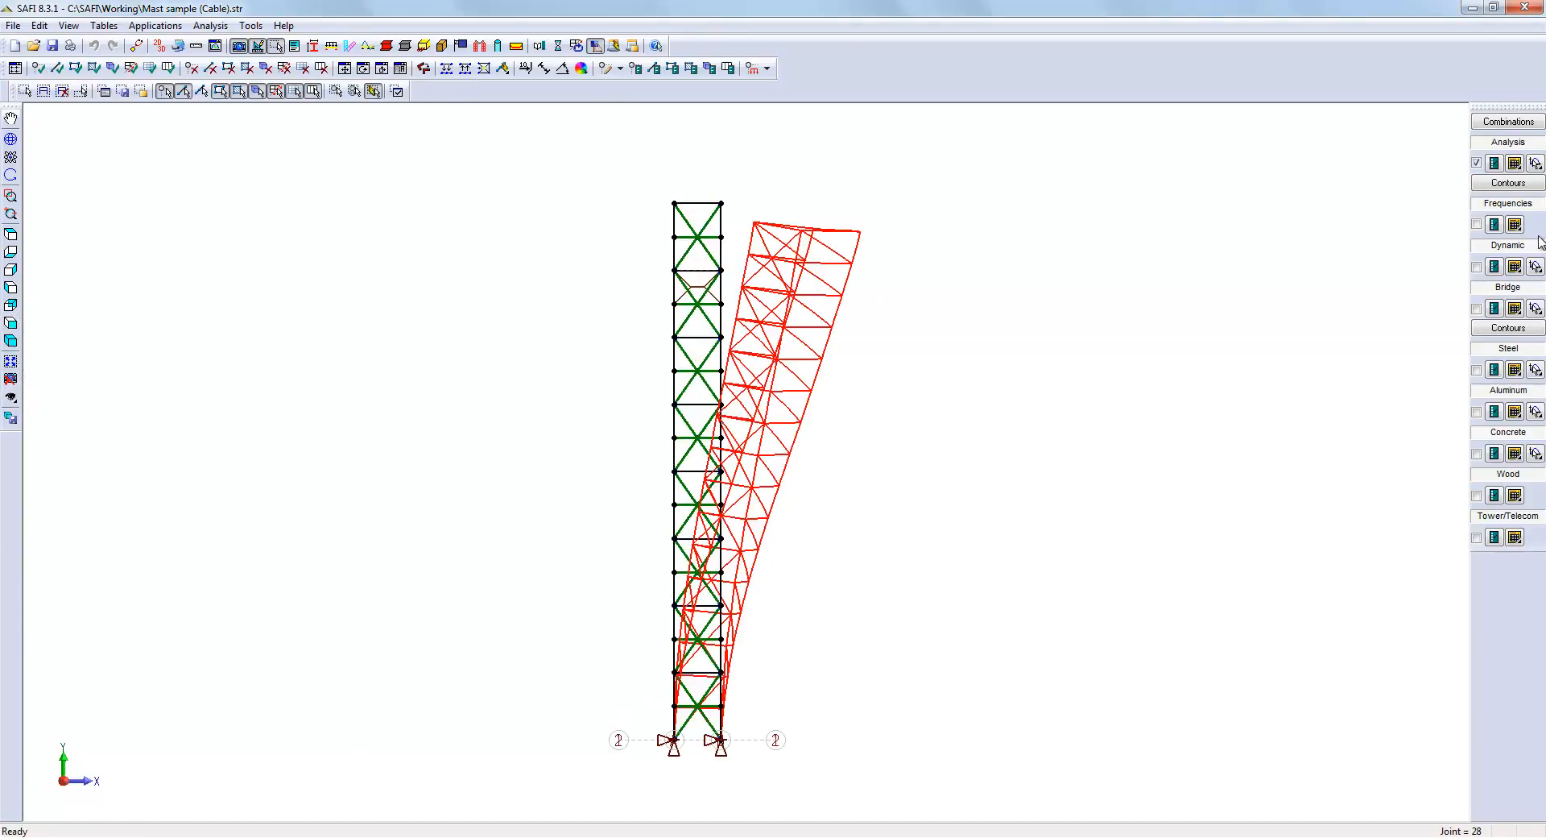
pyautogui.click(1514, 122)
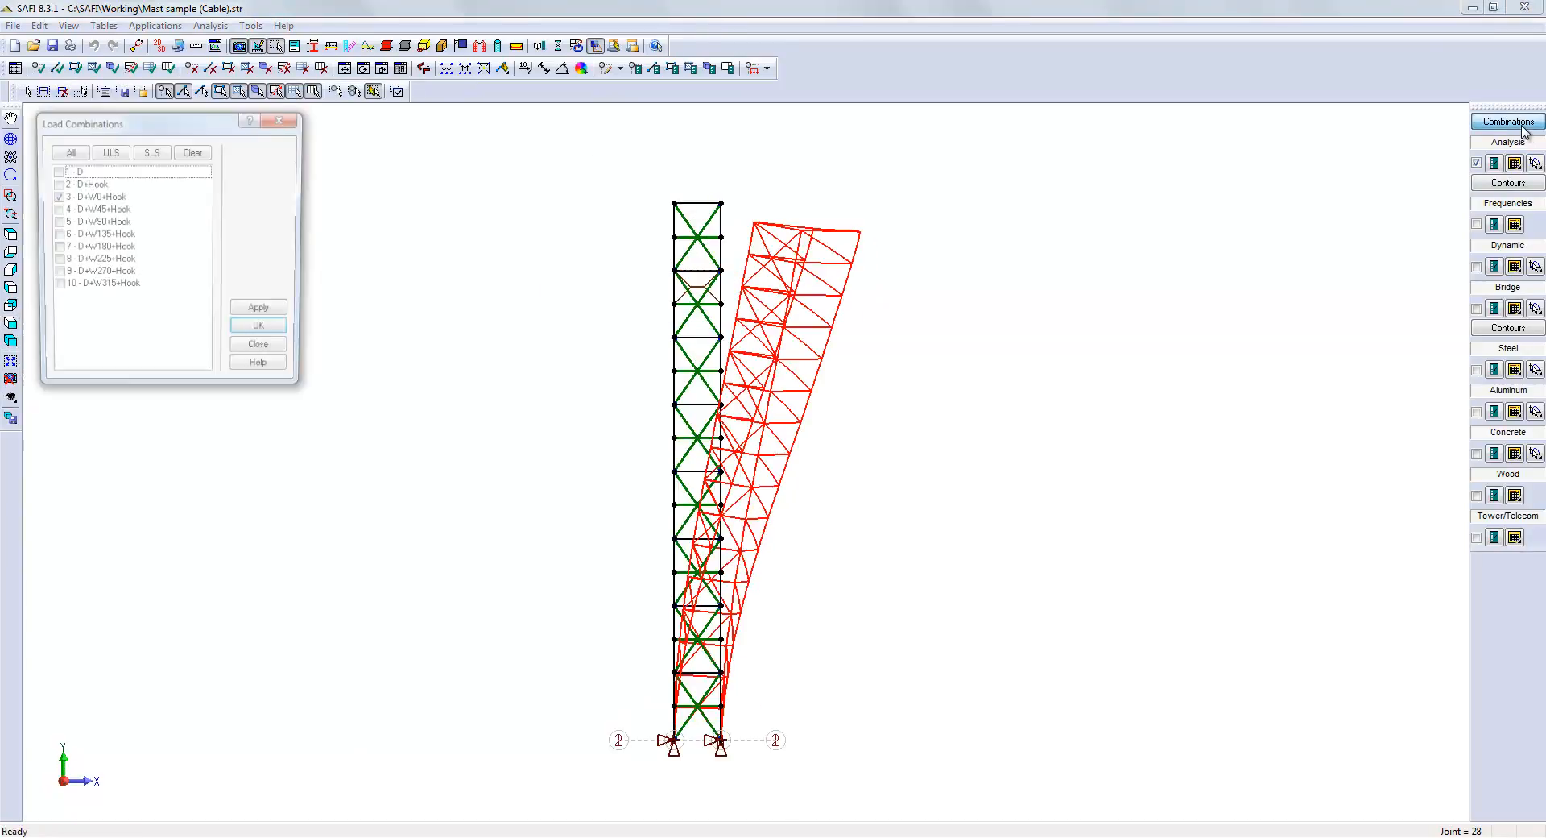
pyautogui.click(87, 197)
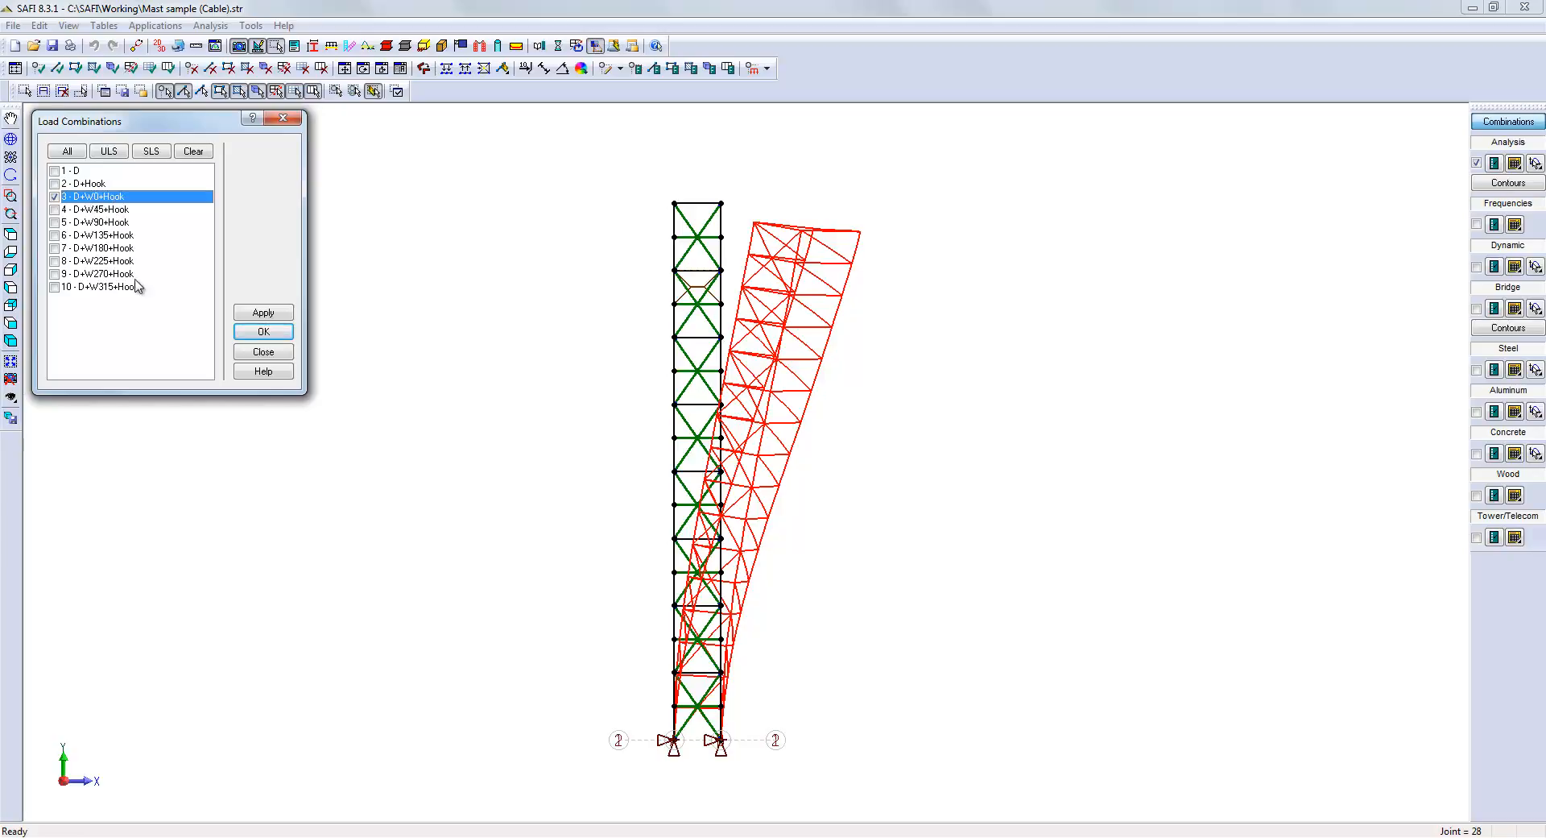
pyautogui.click(276, 357)
pyautogui.click(11, 235)
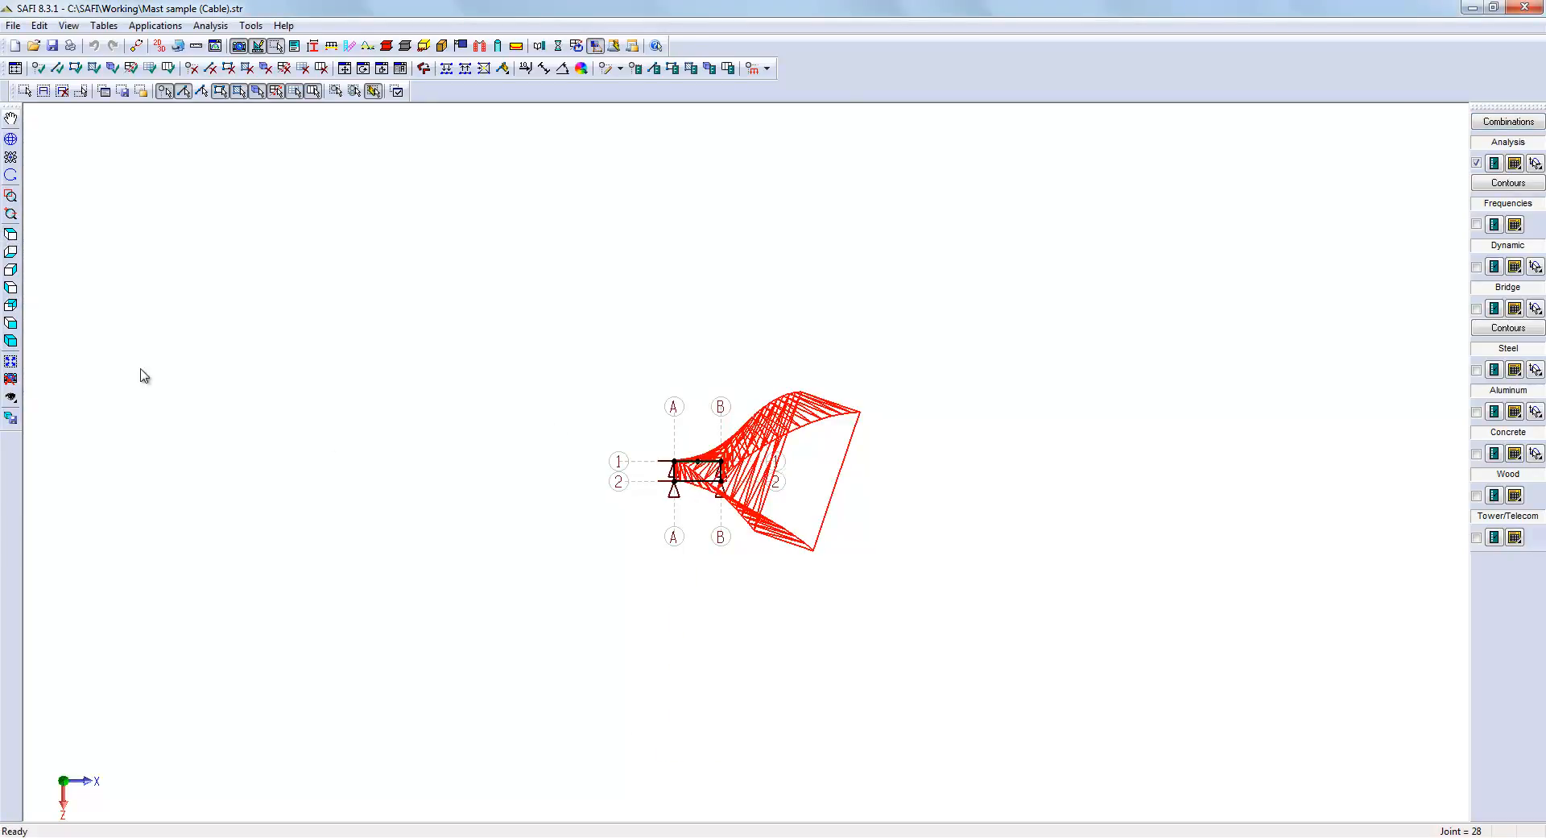
pyautogui.click(11, 340)
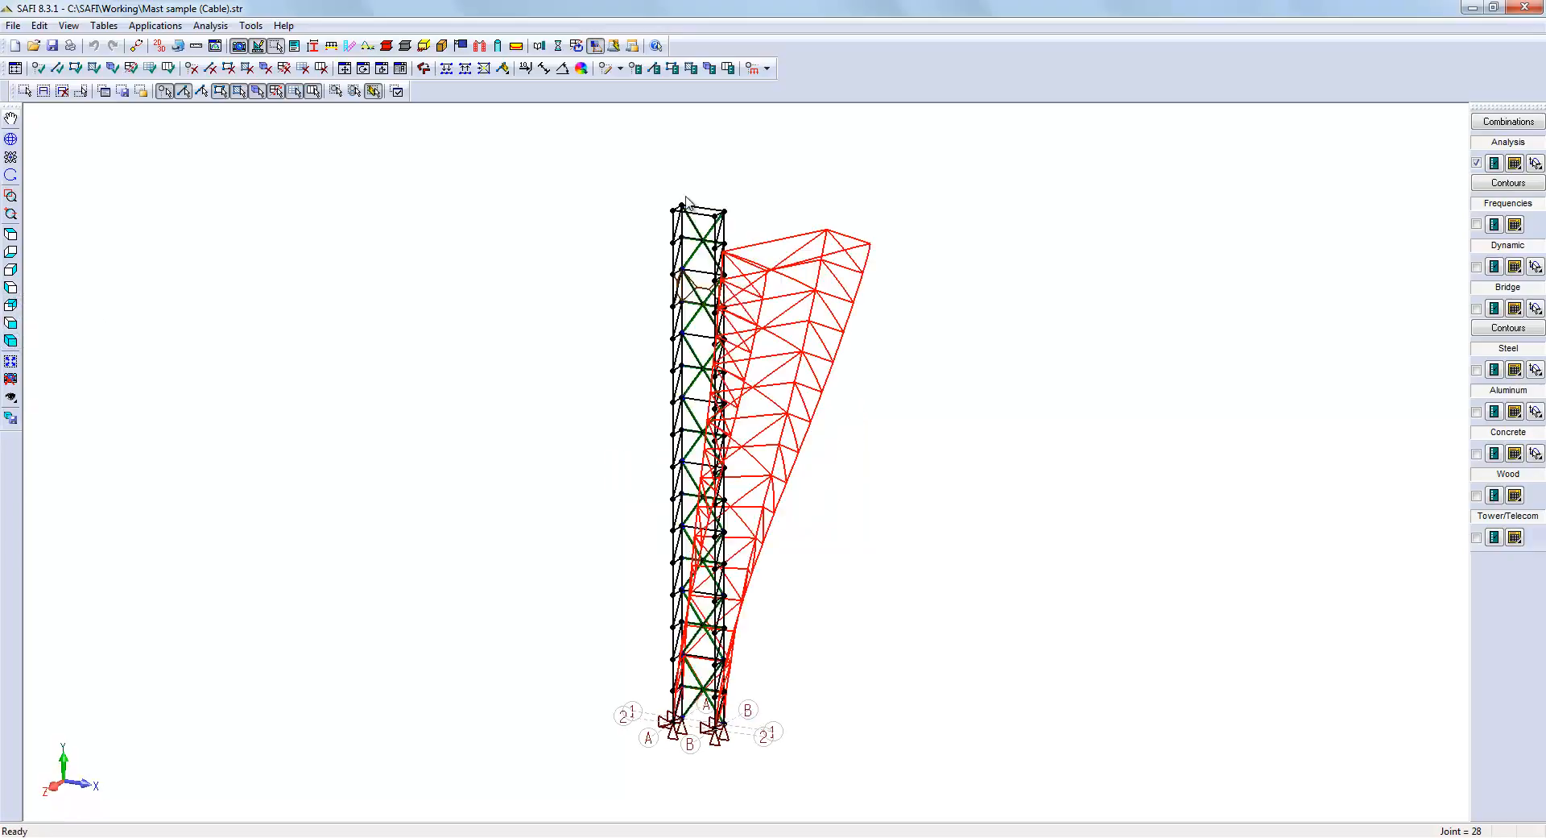
# Step: Run a Static P-Delta analysis to update the mast's deformed shape, and hide the analysis results
pyautogui.click(558, 46)
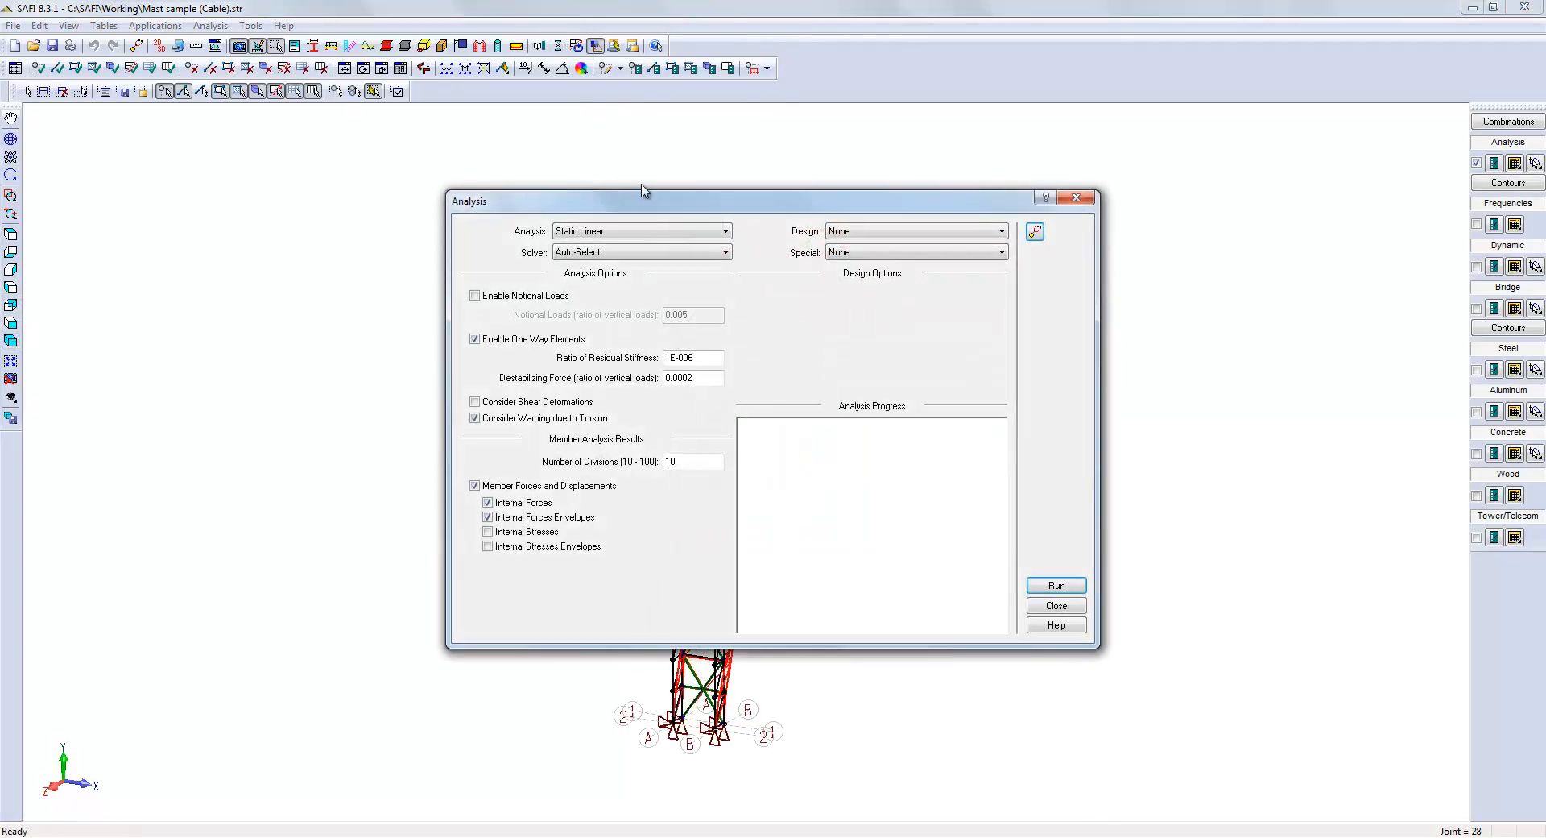
pyautogui.moveTo(645, 208); pyautogui.dragTo(220, 143)
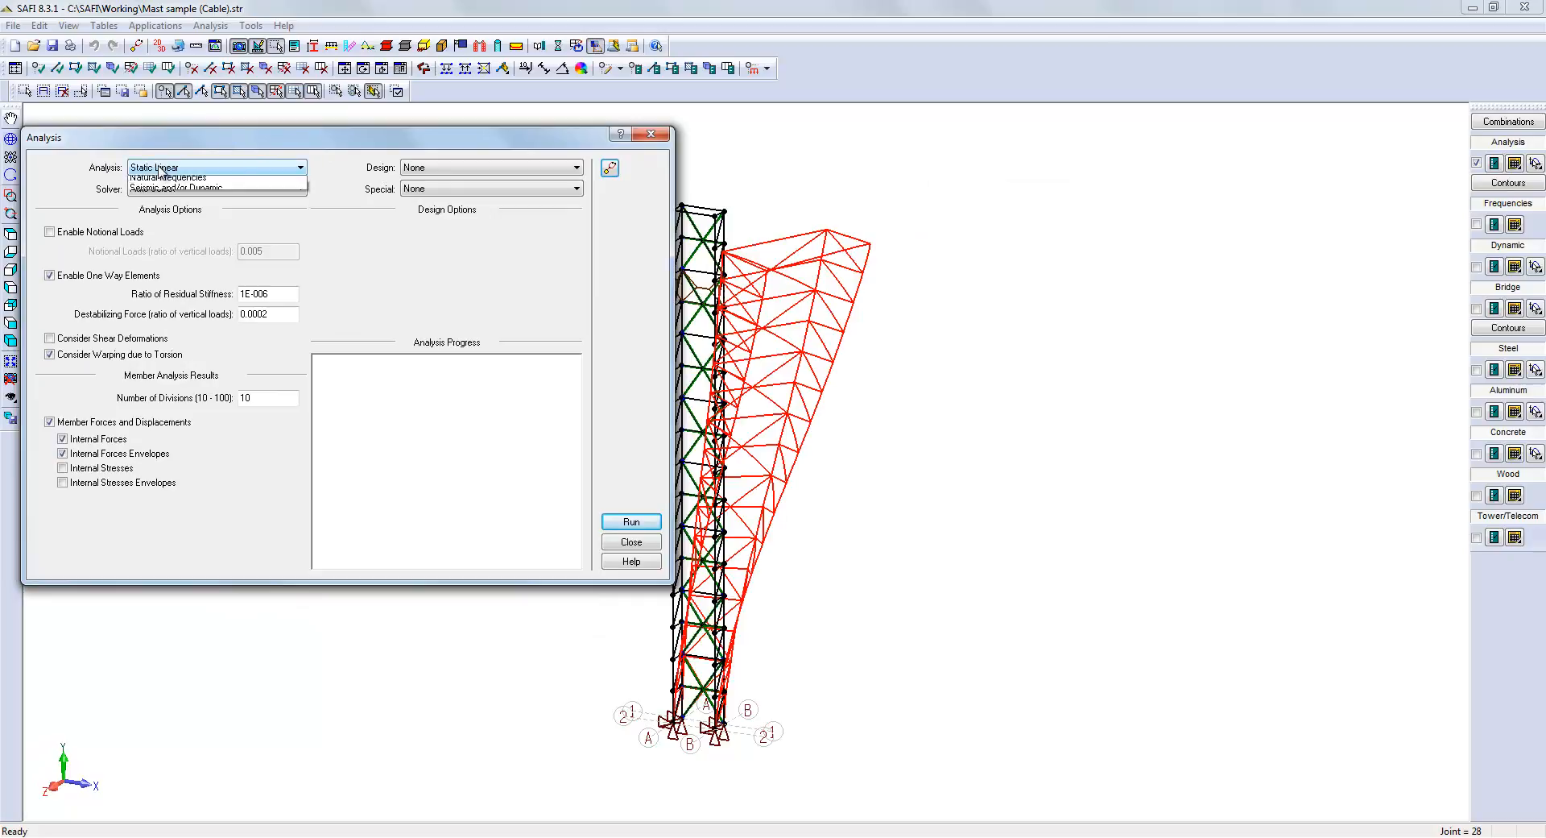
pyautogui.click(165, 169)
pyautogui.click(167, 192)
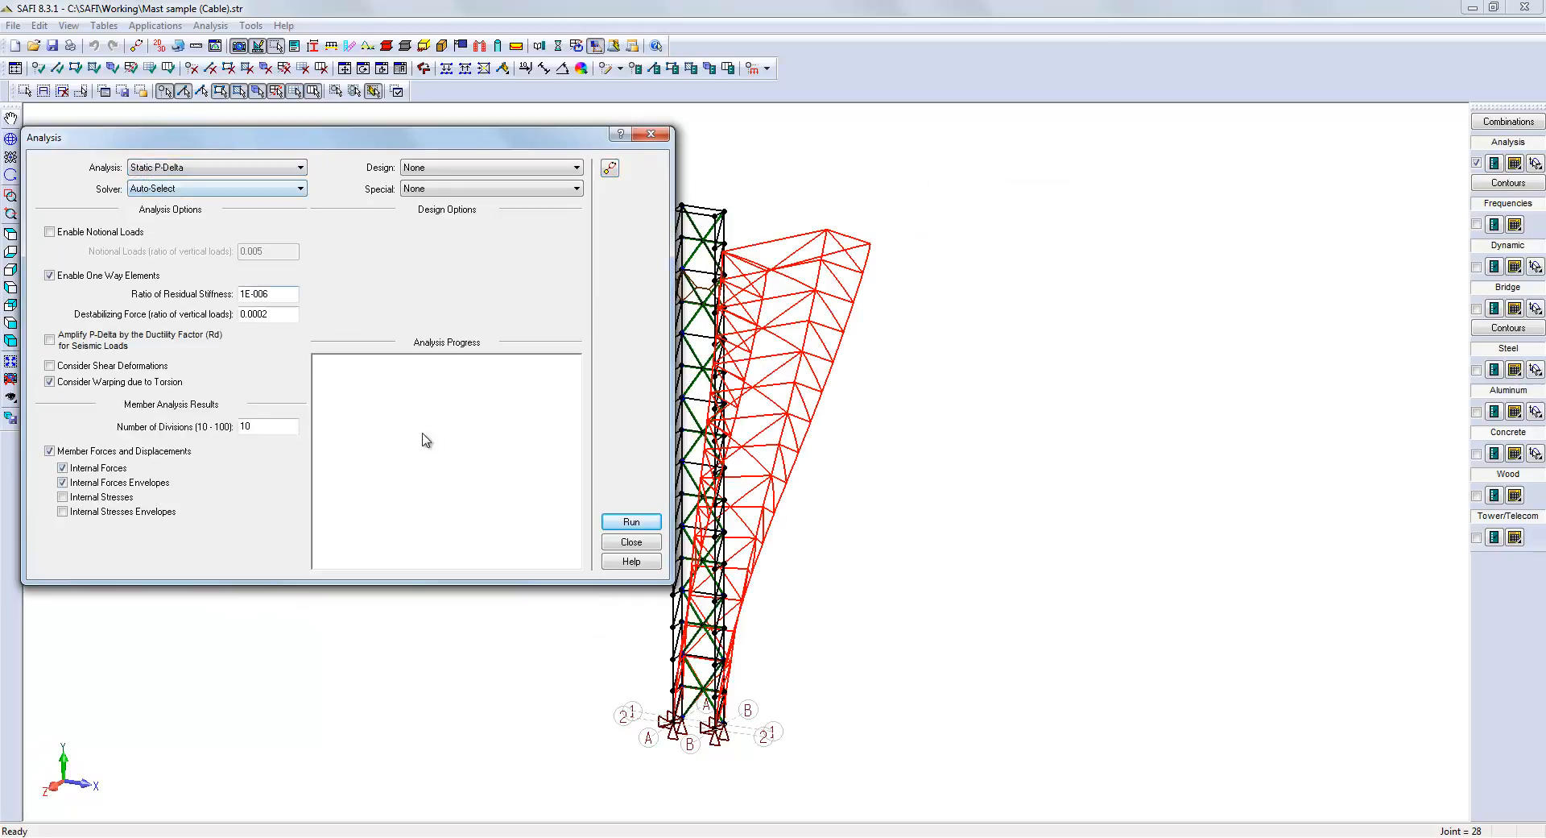
pyautogui.click(617, 522)
pyautogui.click(320, 400)
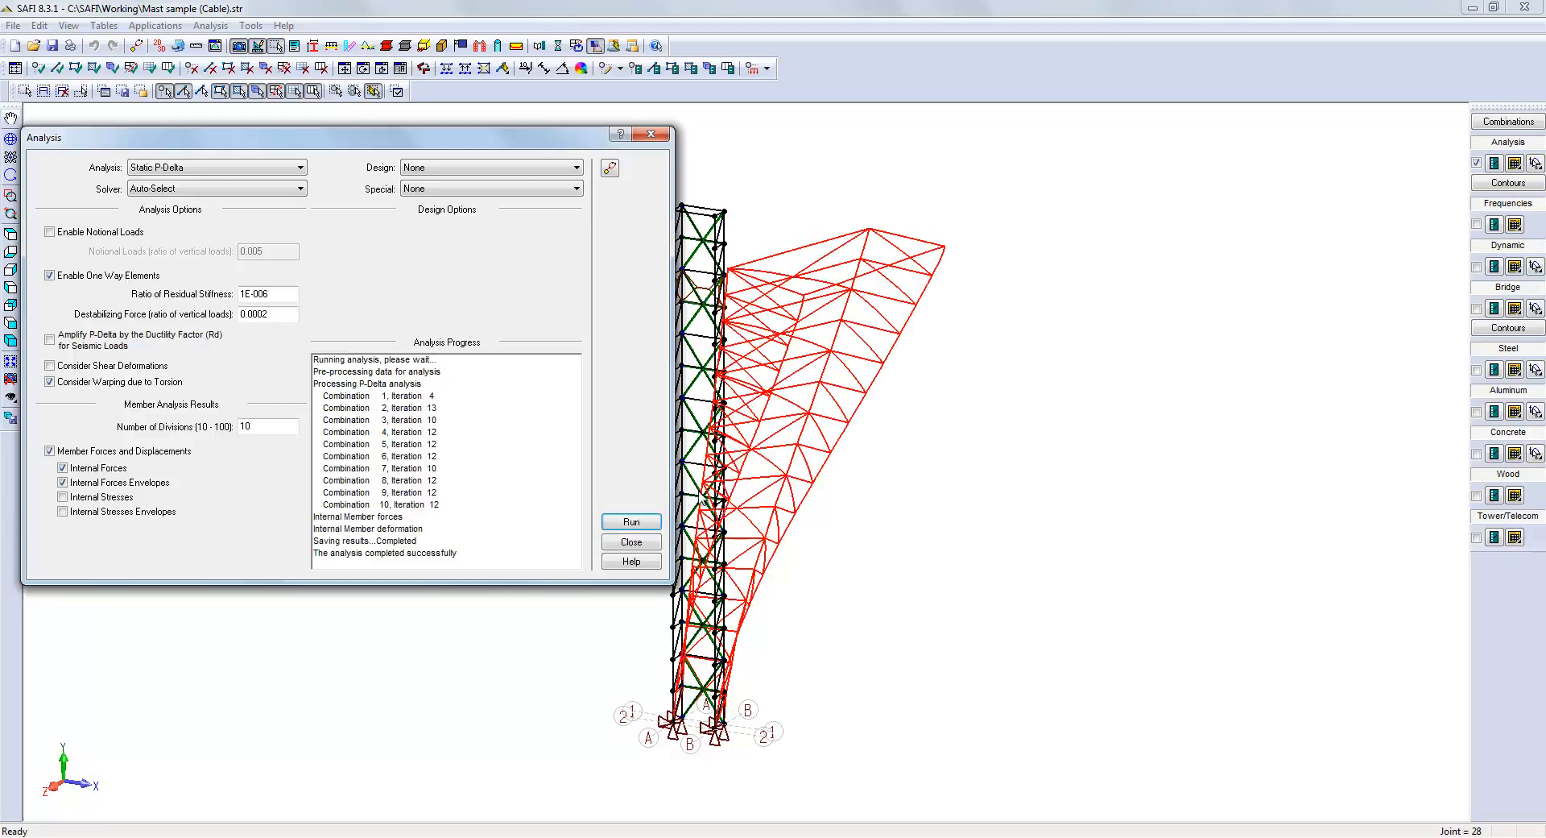
pyautogui.click(631, 541)
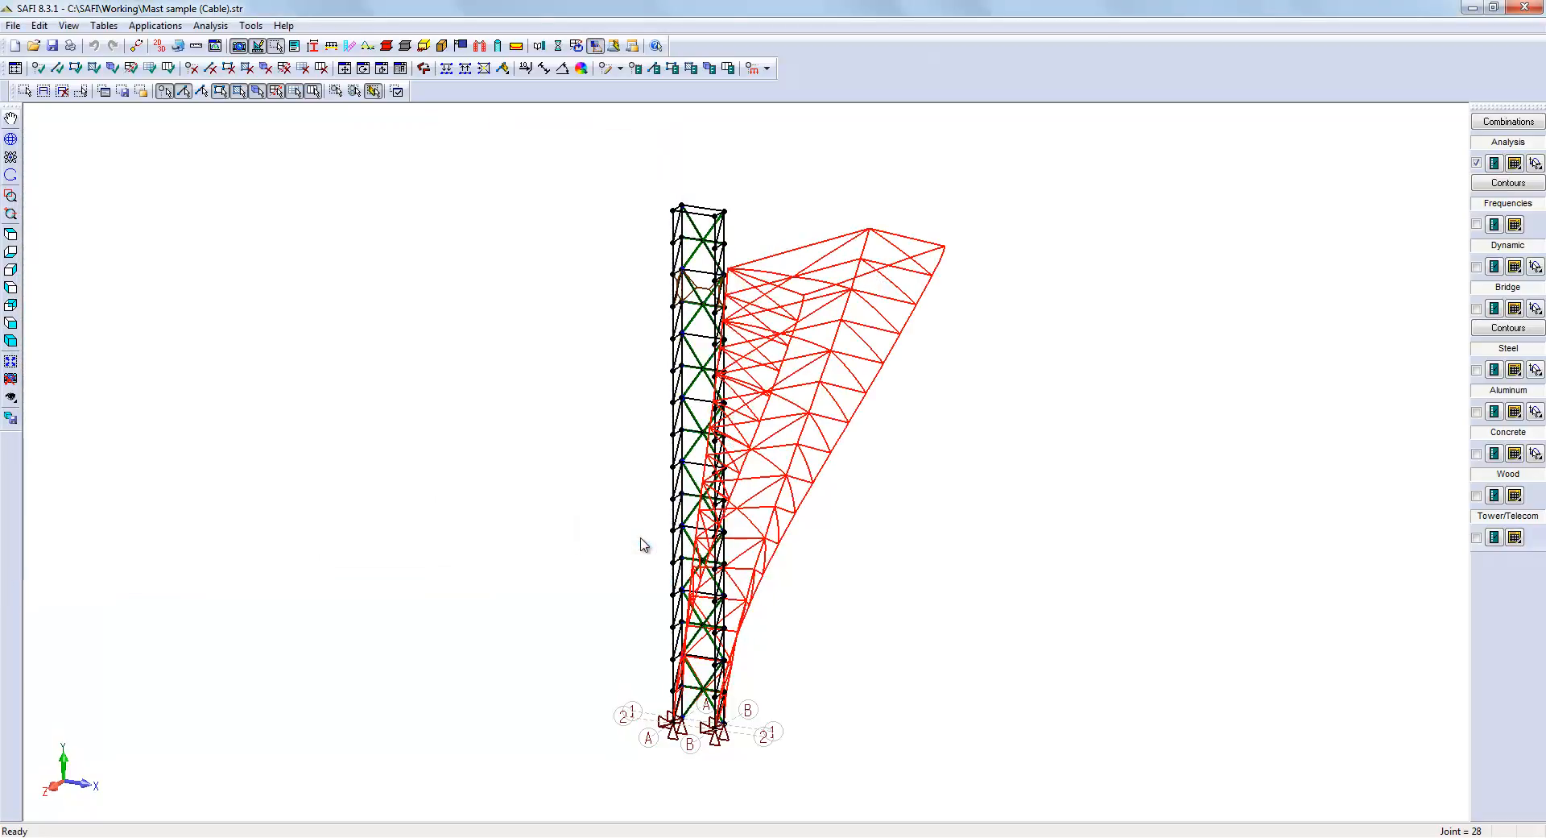
pyautogui.click(1477, 164)
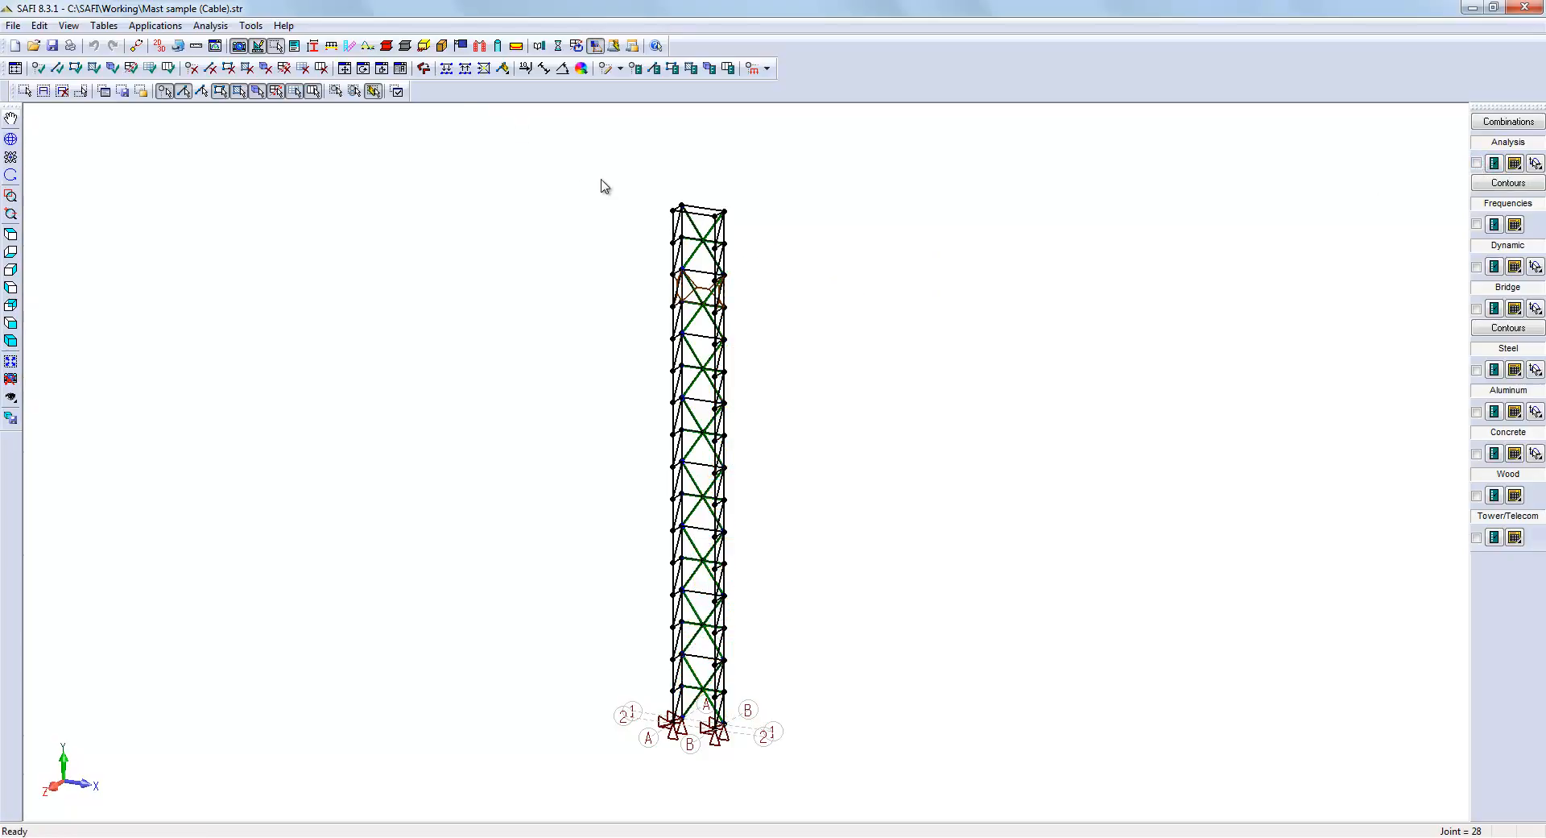
# Step: Extrude the mast's top joint at minimum X on the front face into a guy member with Δx -40, Δy -80, Δz 40 ft
pyautogui.click(672, 211)
pyautogui.click(345, 69)
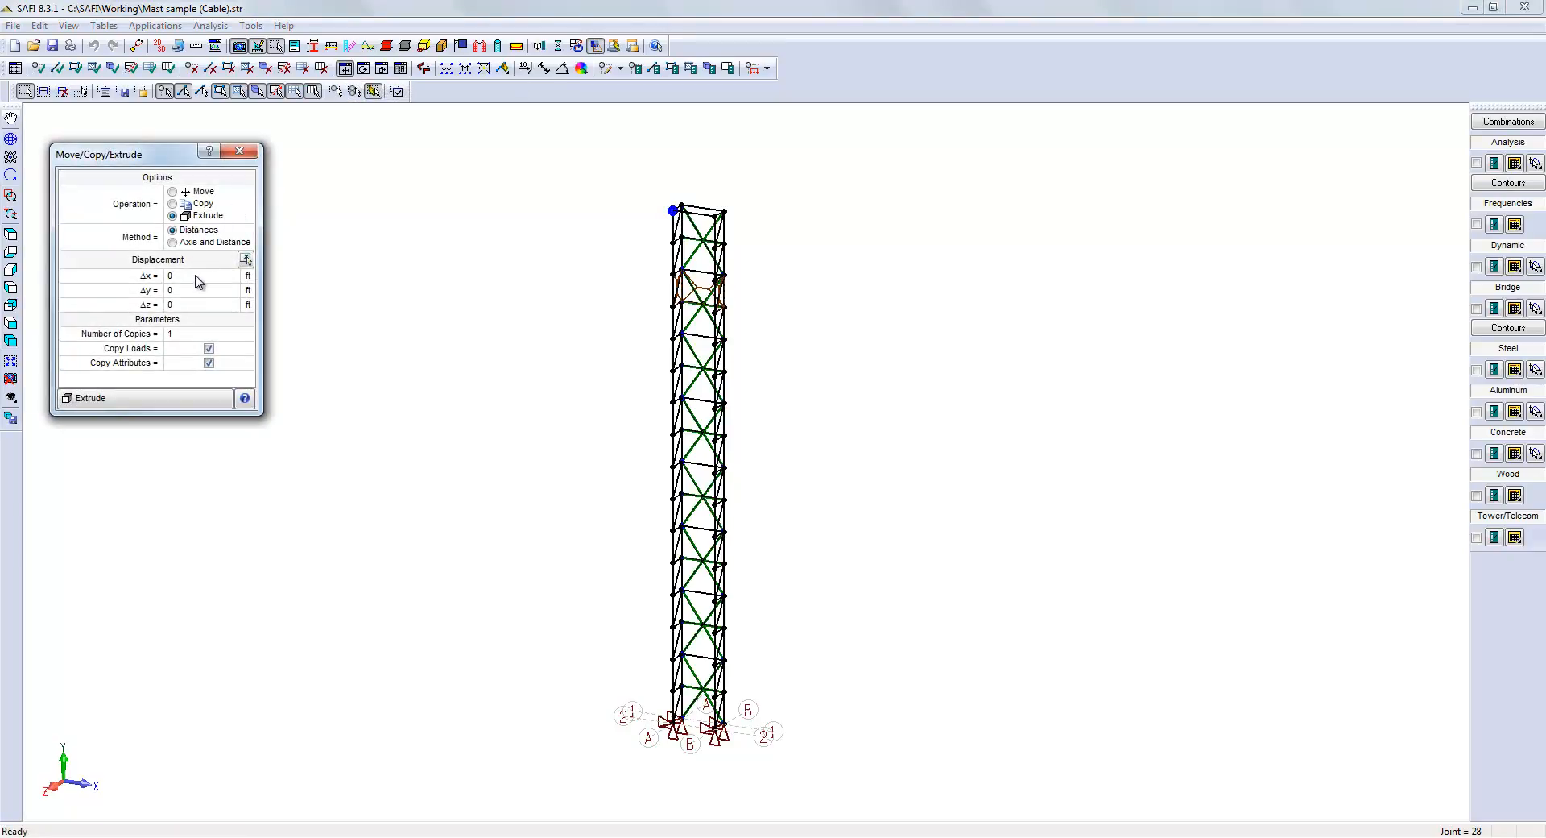
pyautogui.click(246, 259)
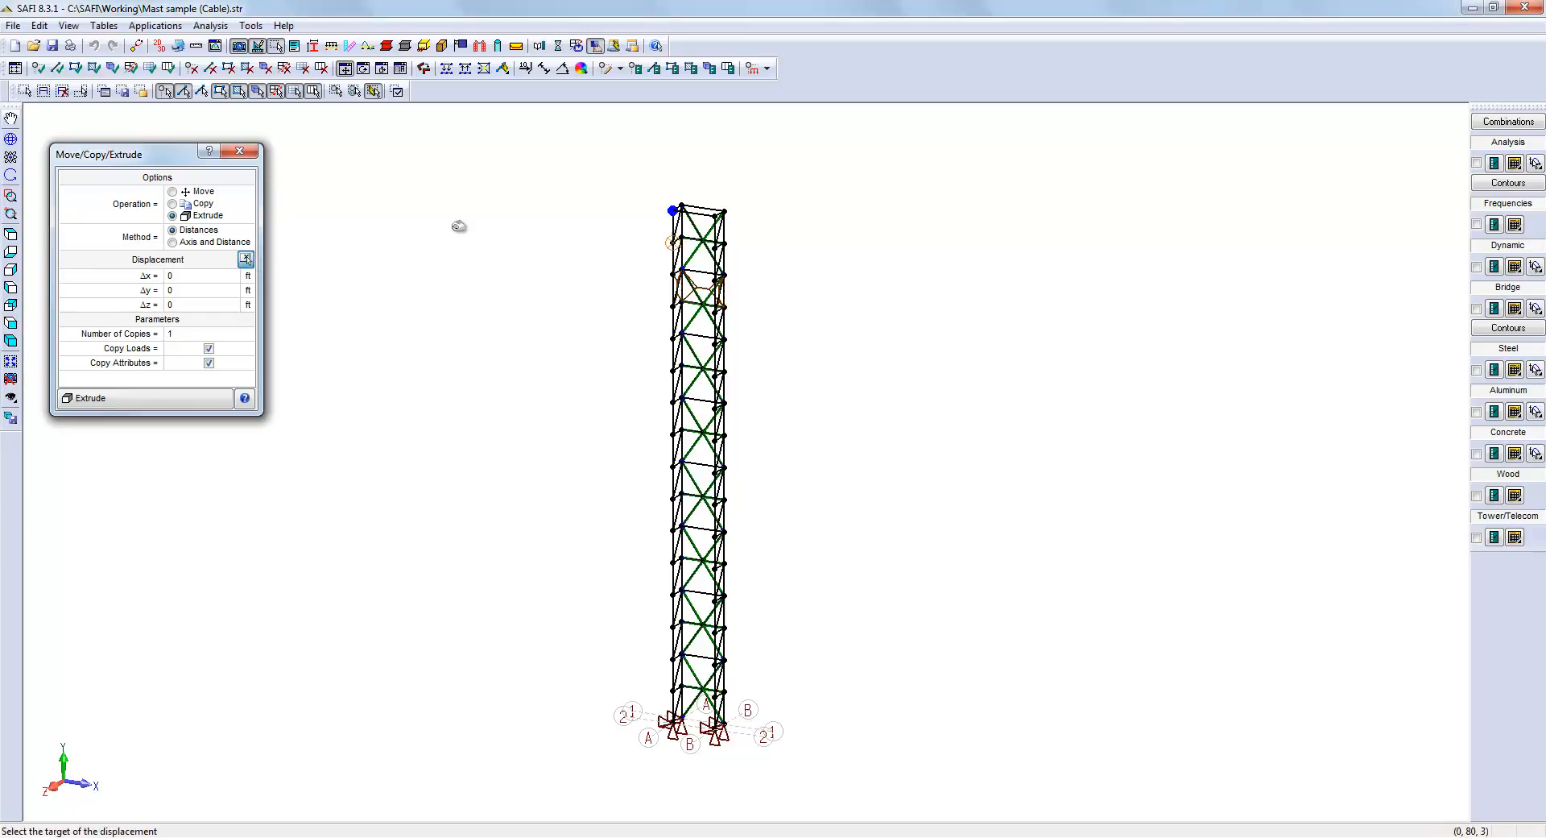
pyautogui.click(624, 750)
pyautogui.click(201, 276)
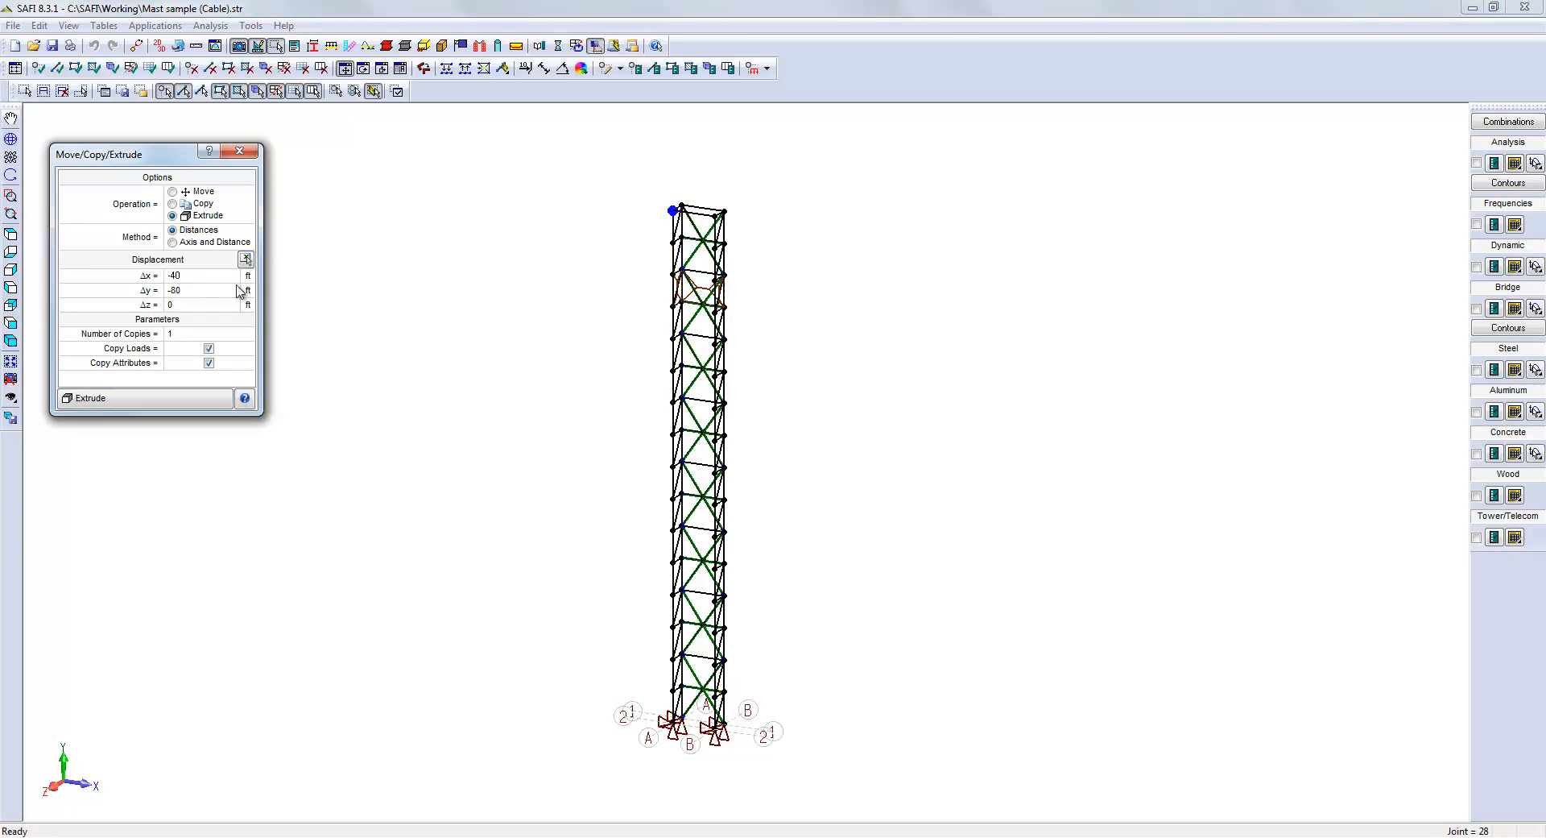
pyautogui.click(198, 304)
pyautogui.click(161, 399)
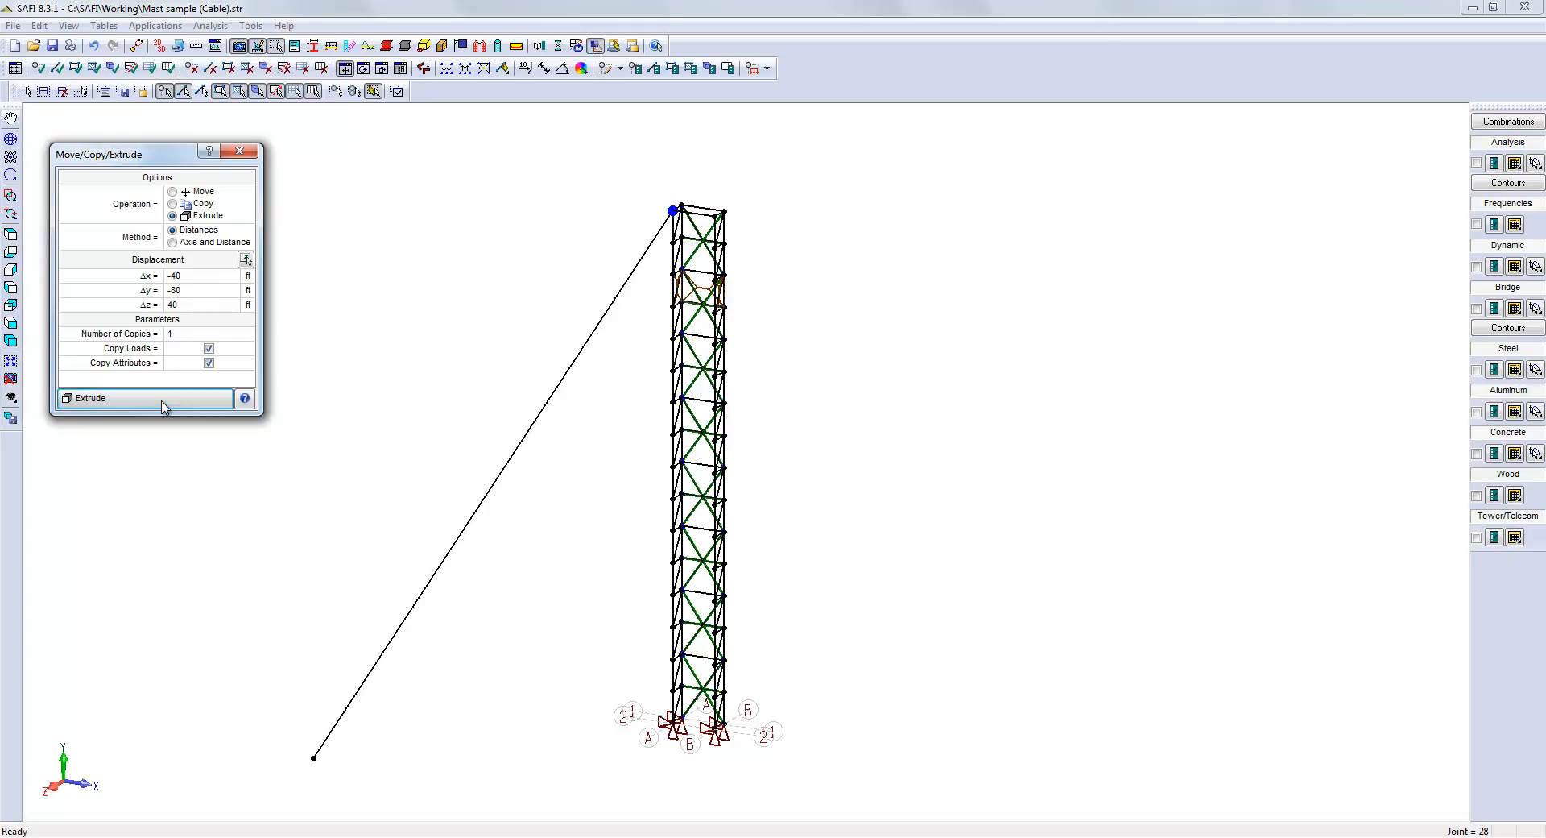
# Step: Extrude the top joint at minimum X on the rear face into a guy member with Δx -40, Δy -80, Δz -40 ft
pyautogui.click(682, 203)
pyautogui.click(683, 203)
pyautogui.doubleClick(186, 304)
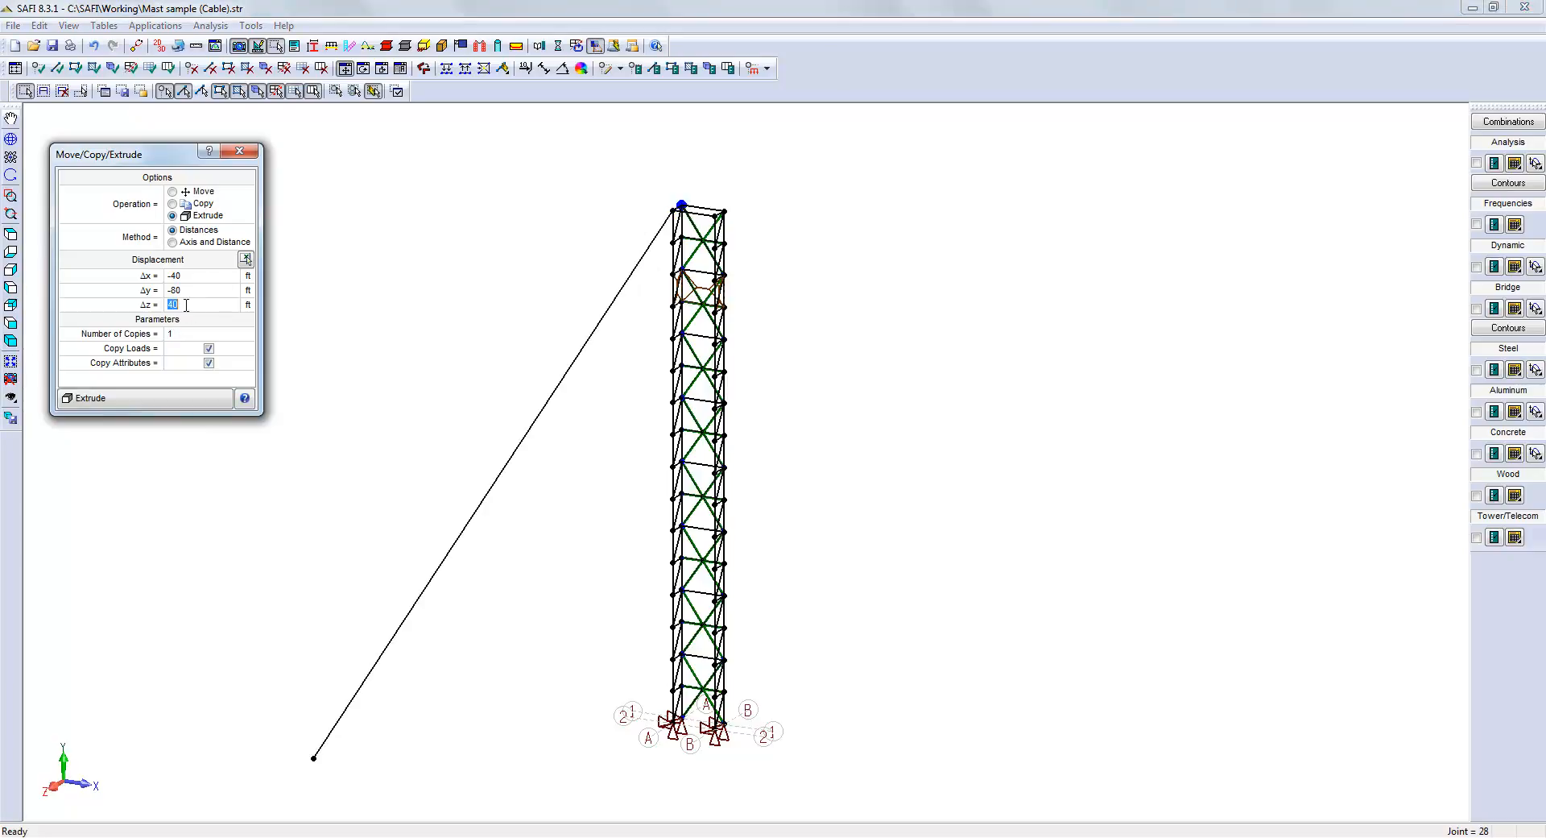
pyautogui.click(201, 398)
# Step: Extrude the top joint at maximum X on the rear face into a guy member with Δx 40, Δy -80, Δz -40 ft
pyautogui.click(725, 211)
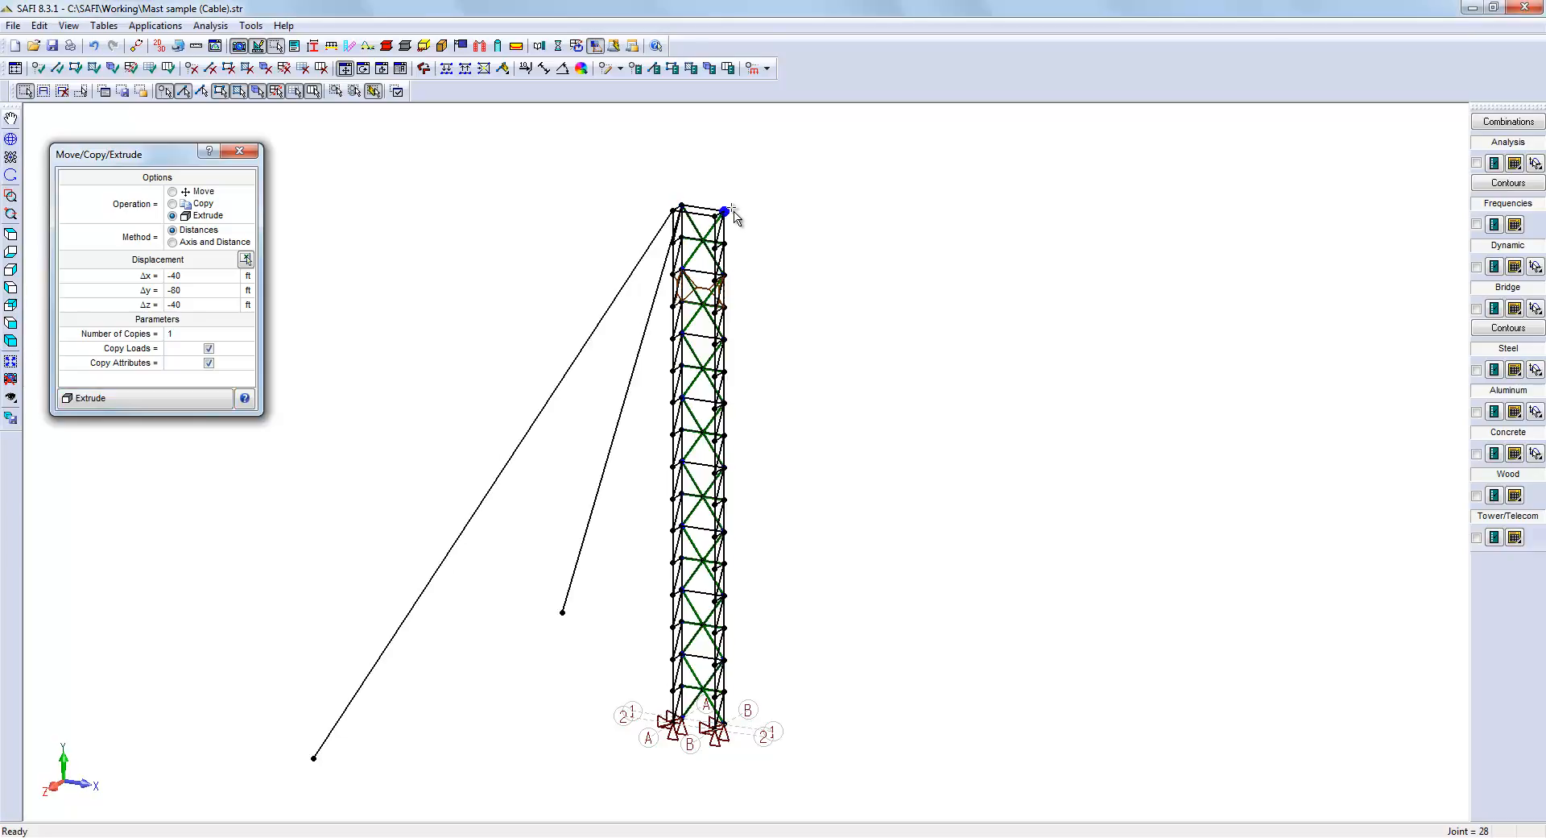
pyautogui.doubleClick(214, 274)
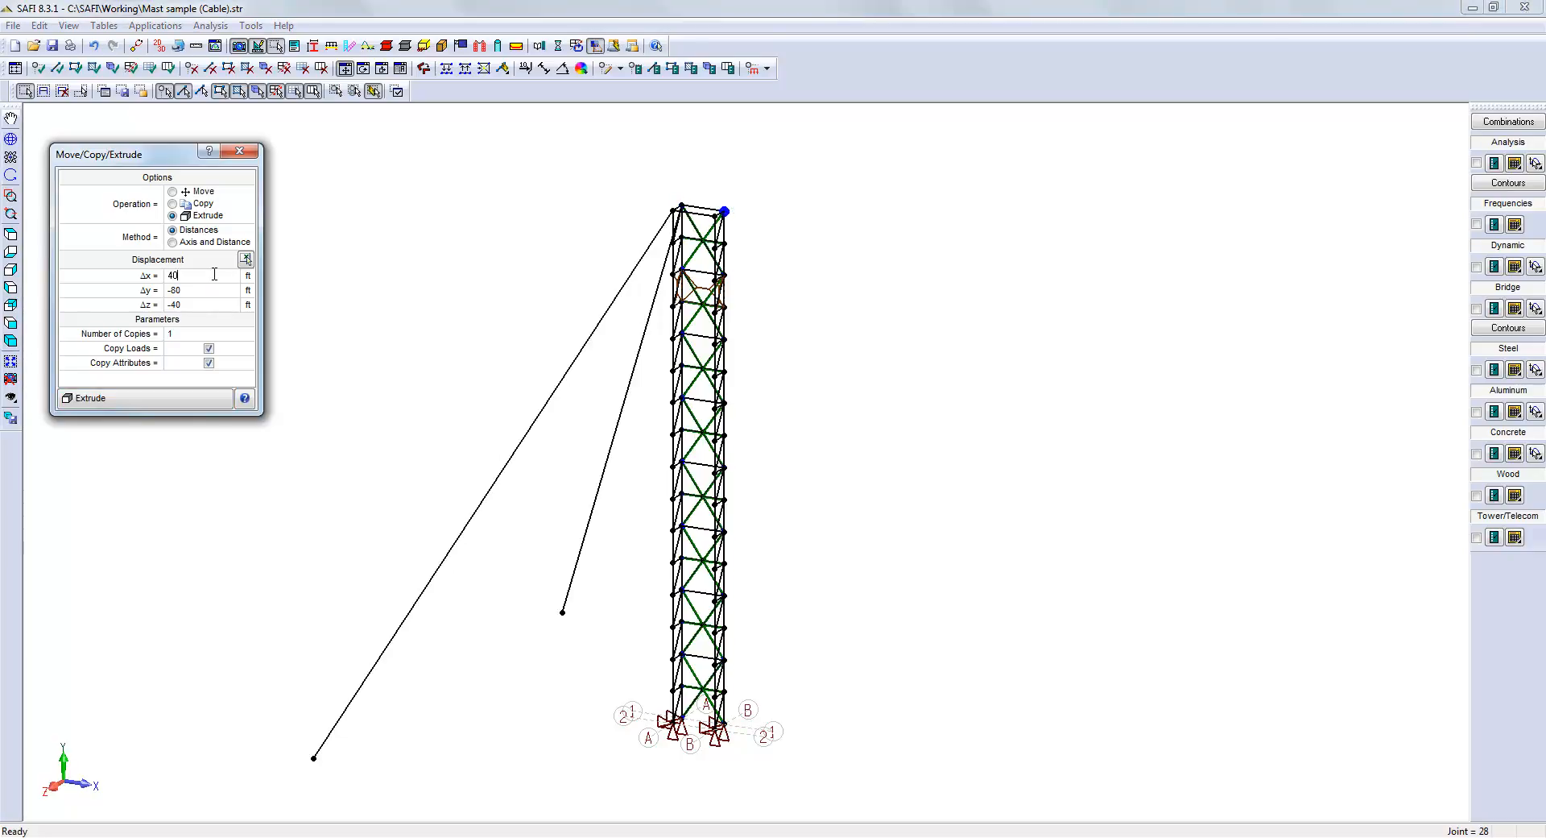
pyautogui.write('40')
pyautogui.click(200, 398)
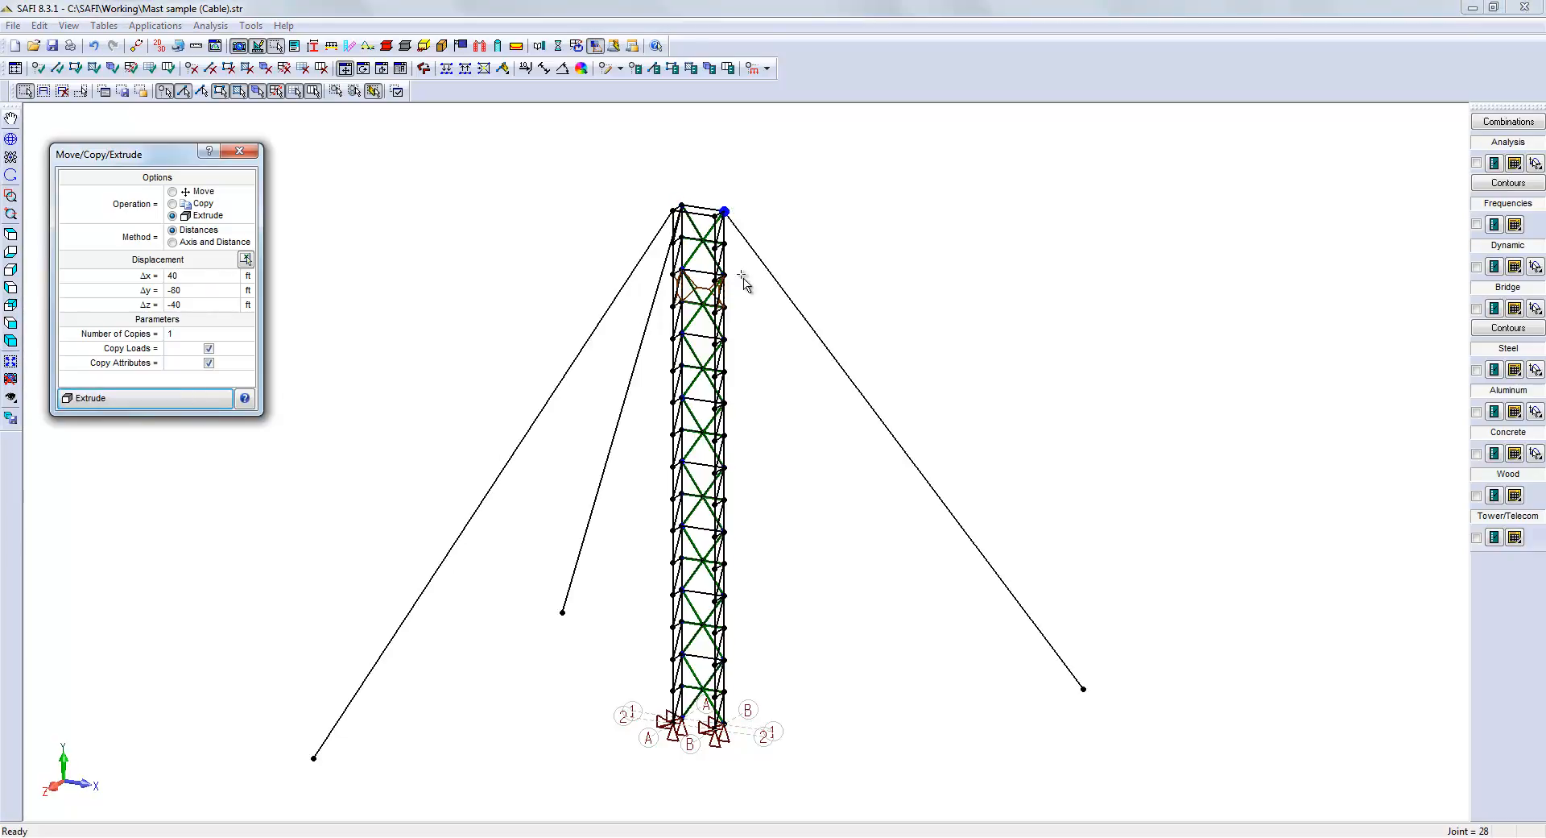
# Step: Extrude the top joint at maximum X on the front face into a guy member with Δx 40, Δy -80, Δz 40 ft
pyautogui.click(715, 216)
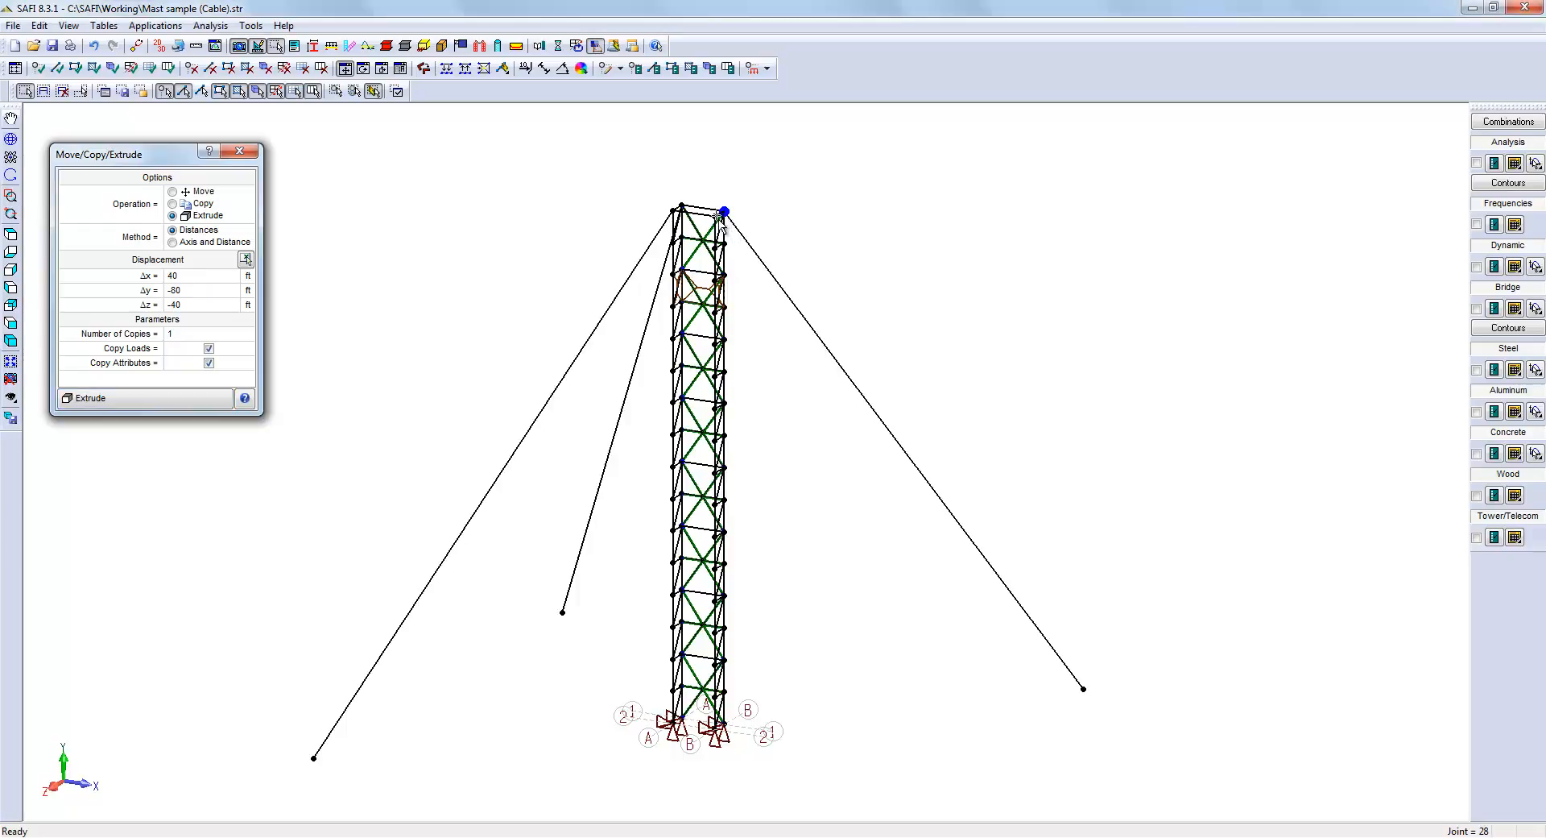
pyautogui.doubleClick(203, 305)
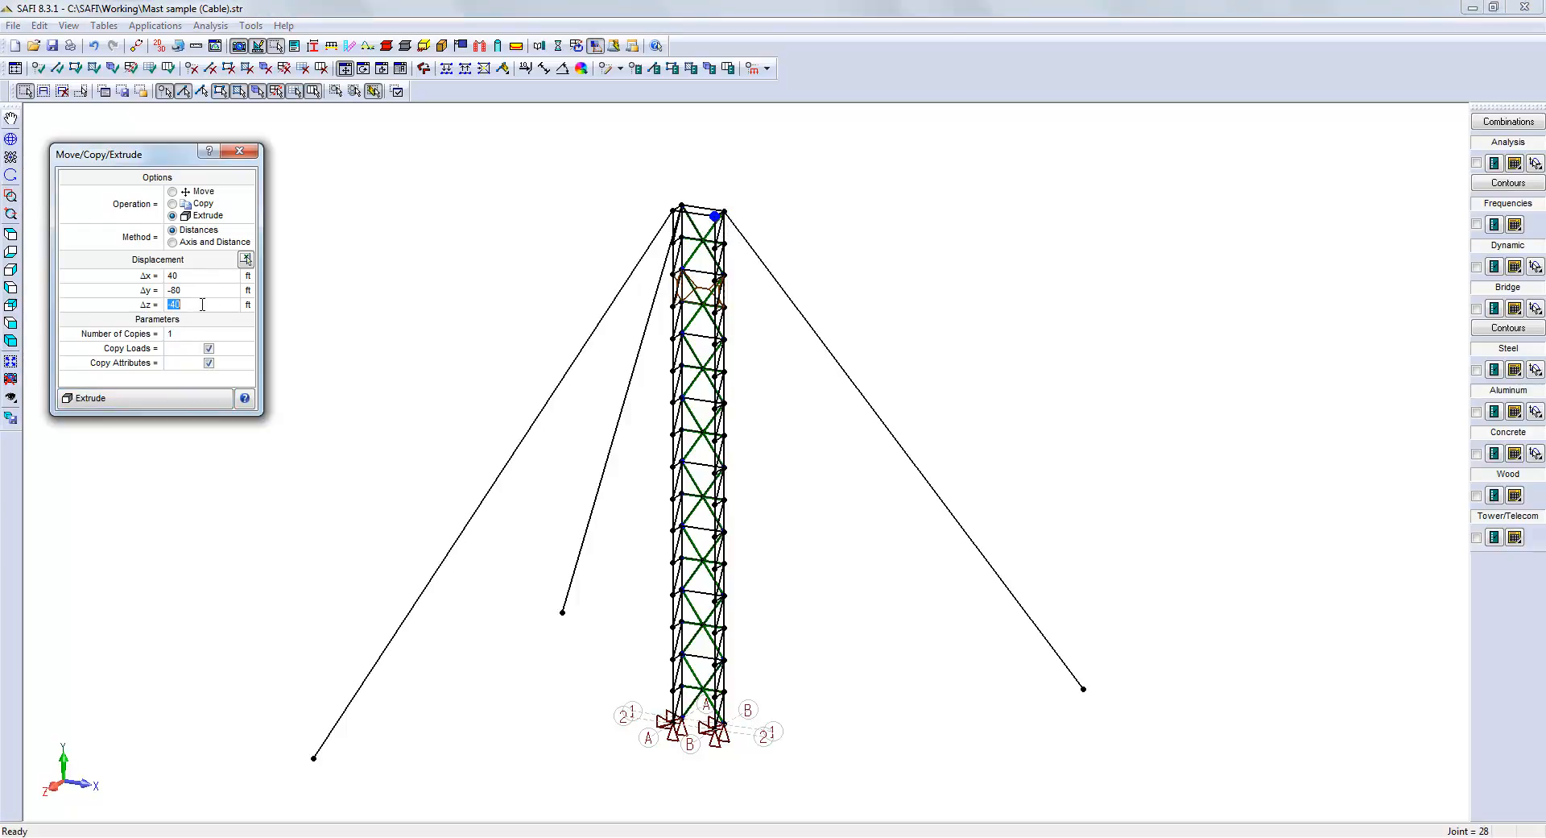
pyautogui.click(206, 399)
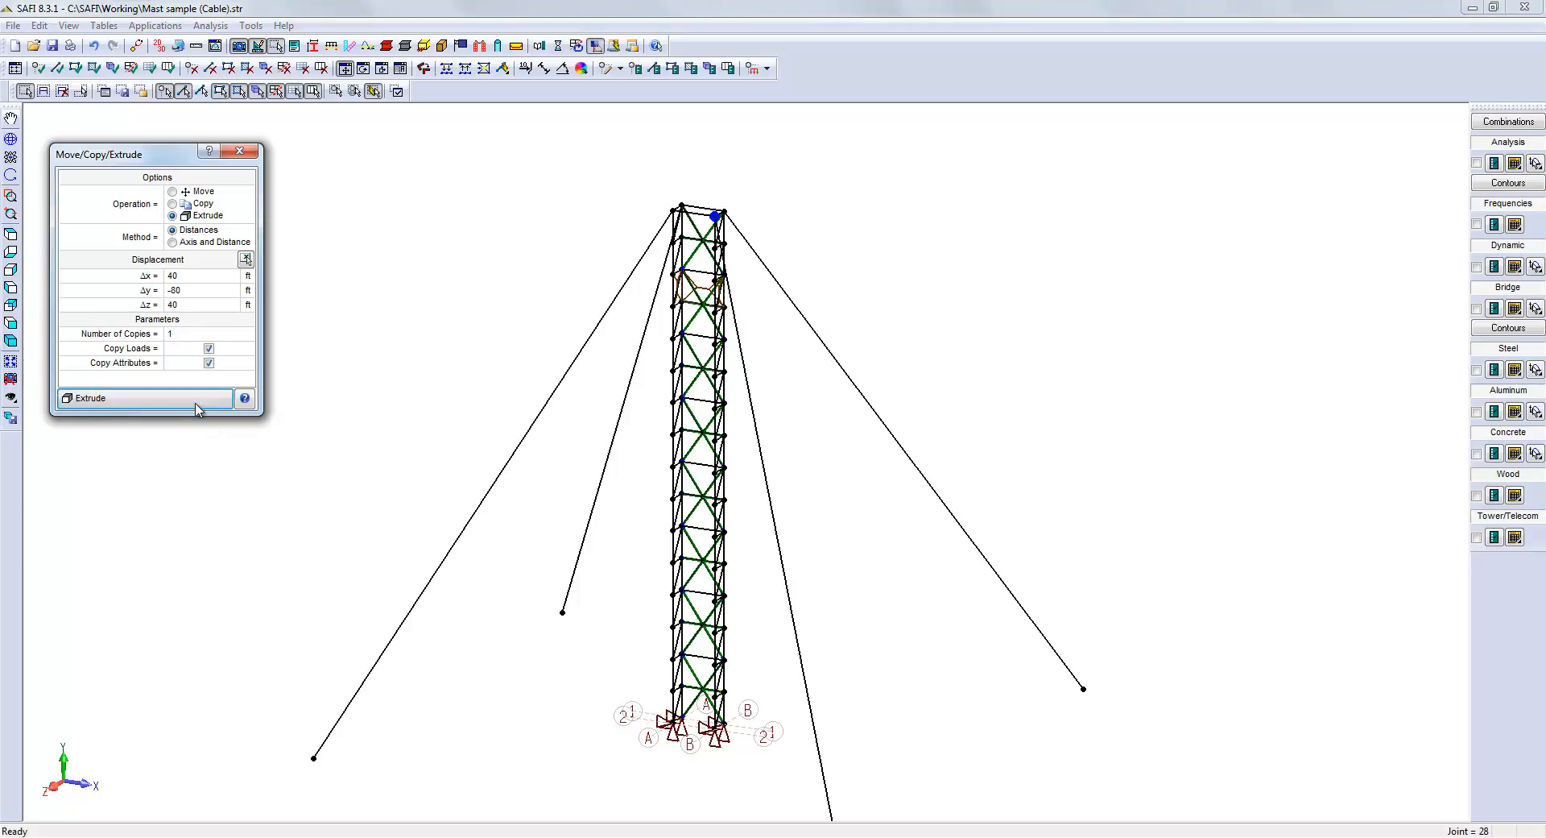
# Step: Assign pinned supports to the lower end joints of the four guy members and finish the extrude command
pyautogui.click(11, 361)
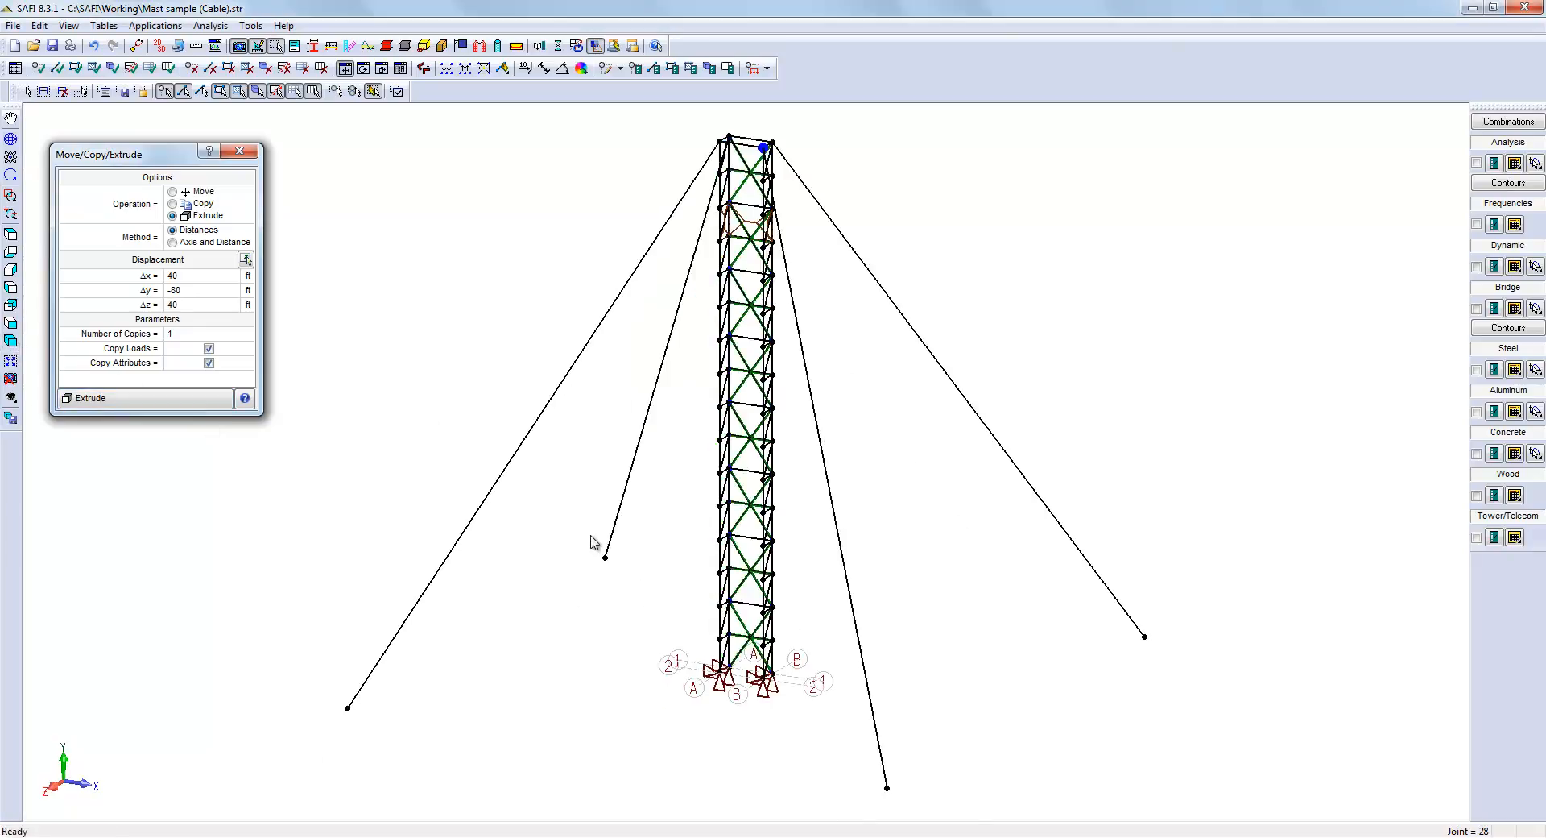
pyautogui.click(604, 556)
pyautogui.click(347, 708)
pyautogui.click(887, 788)
pyautogui.click(1144, 636)
pyautogui.click(638, 70)
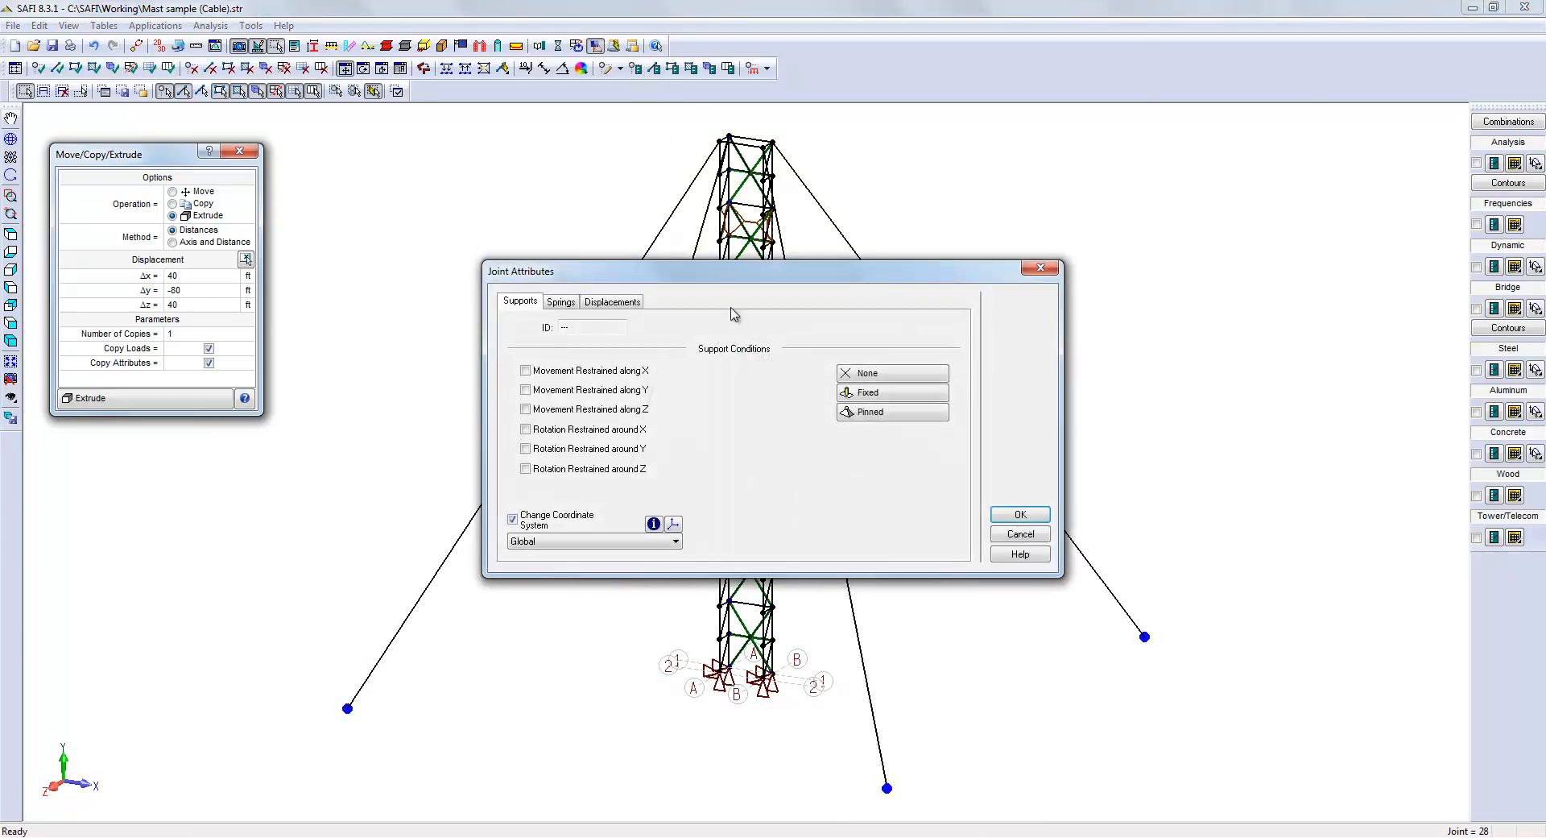
pyautogui.click(869, 412)
pyautogui.click(1016, 513)
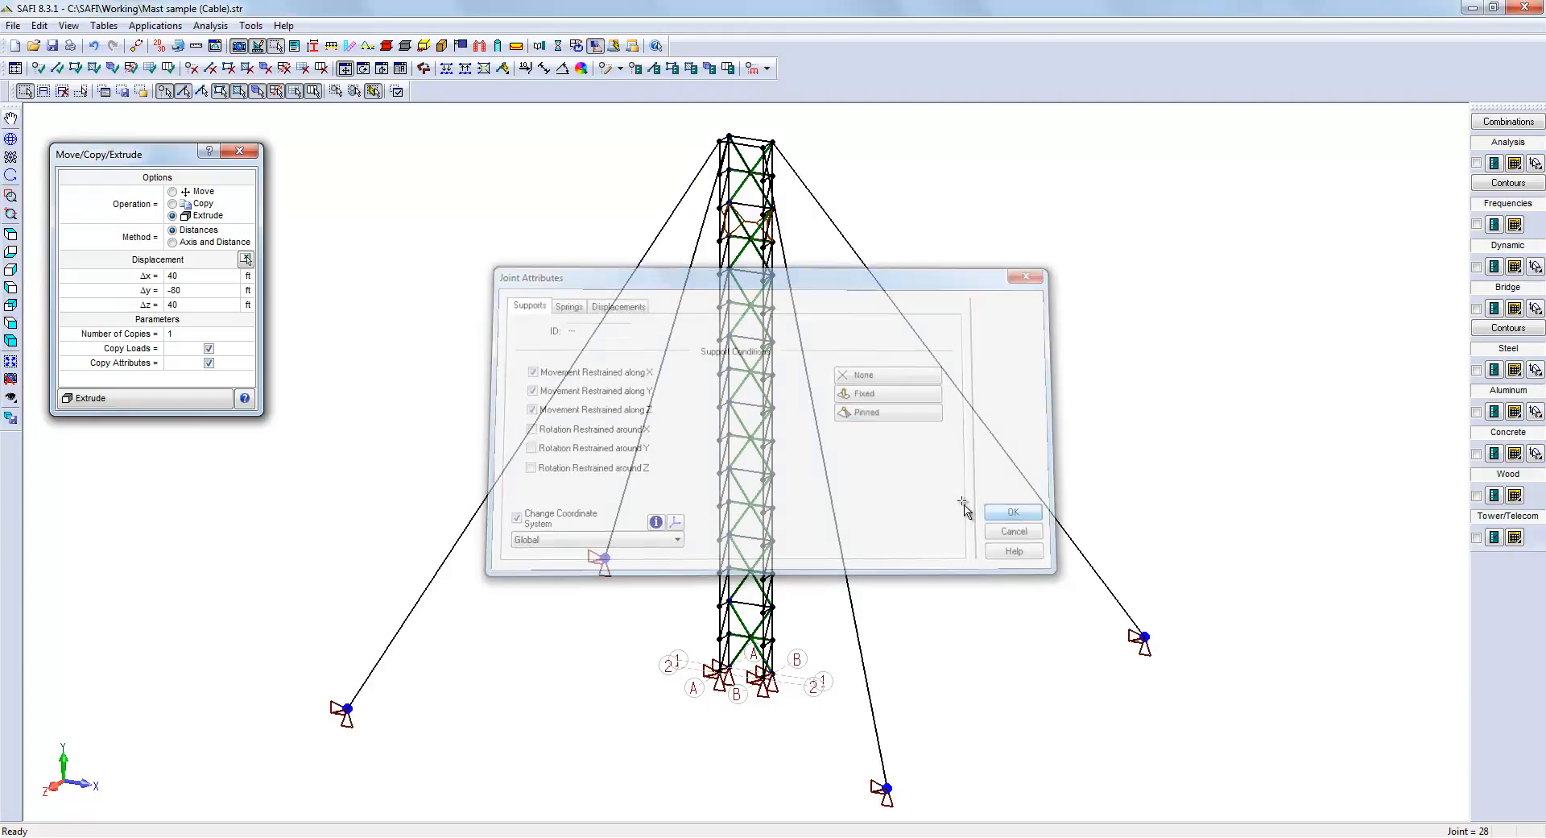
pyautogui.click(250, 152)
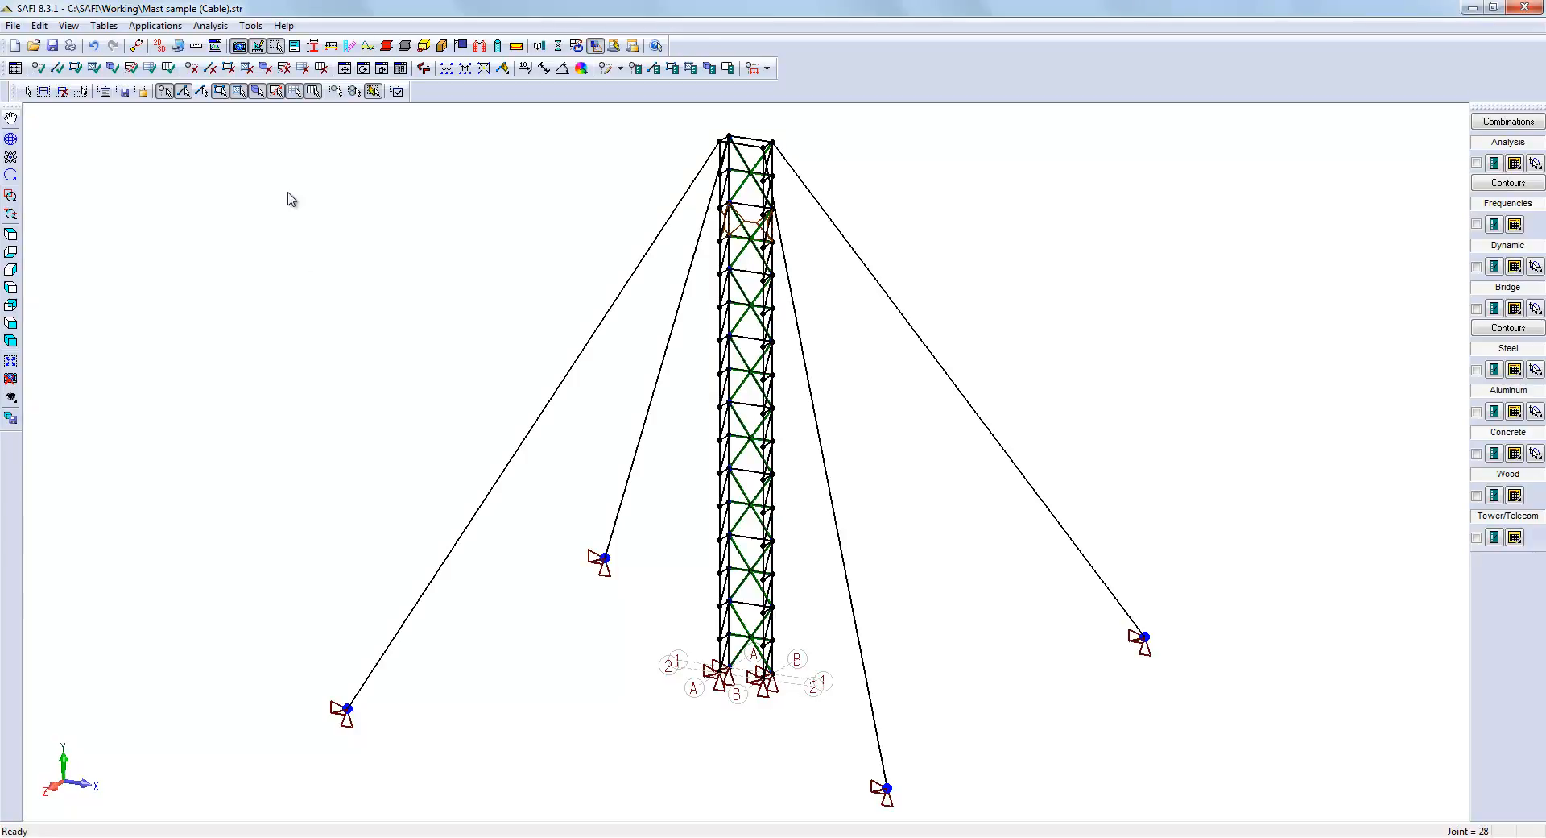
# Step: Select the four guy members and open the cable section definitions from their member attributes
pyautogui.click(650, 399)
pyautogui.click(555, 391)
pyautogui.click(826, 449)
pyautogui.click(956, 388)
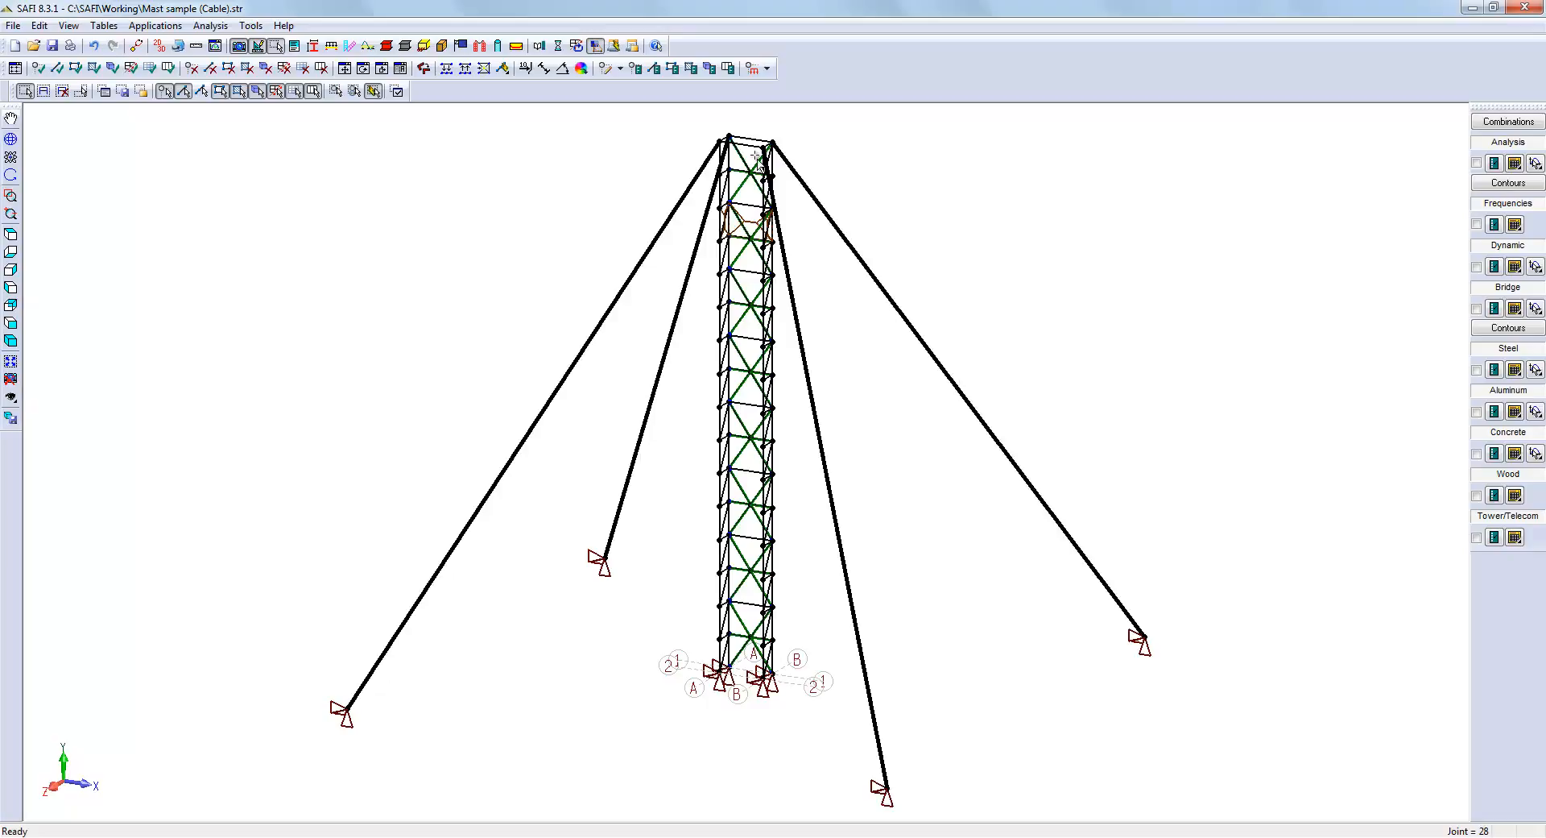
pyautogui.click(653, 68)
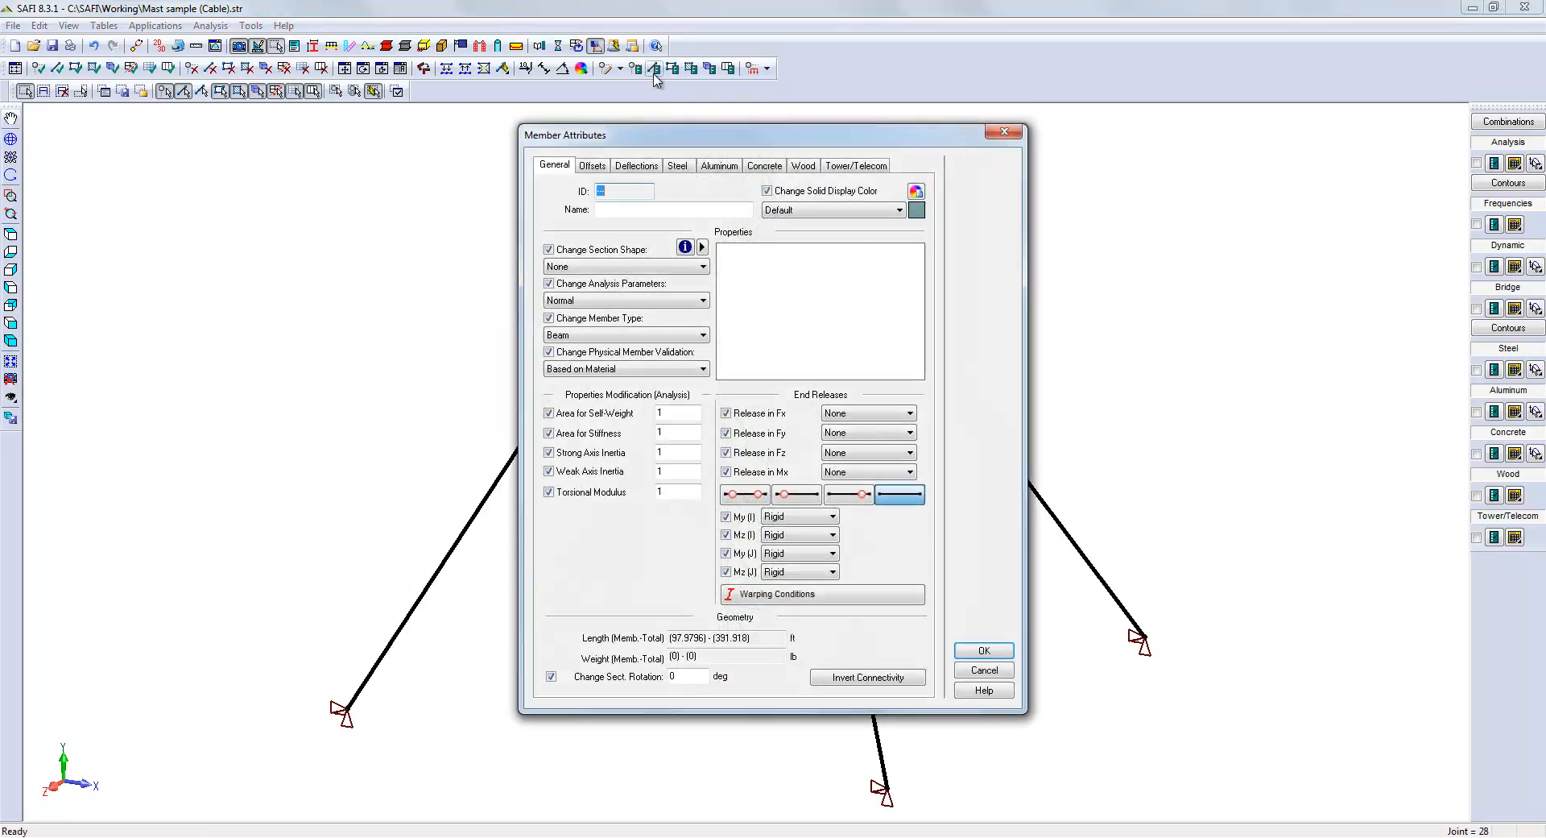
pyautogui.click(701, 246)
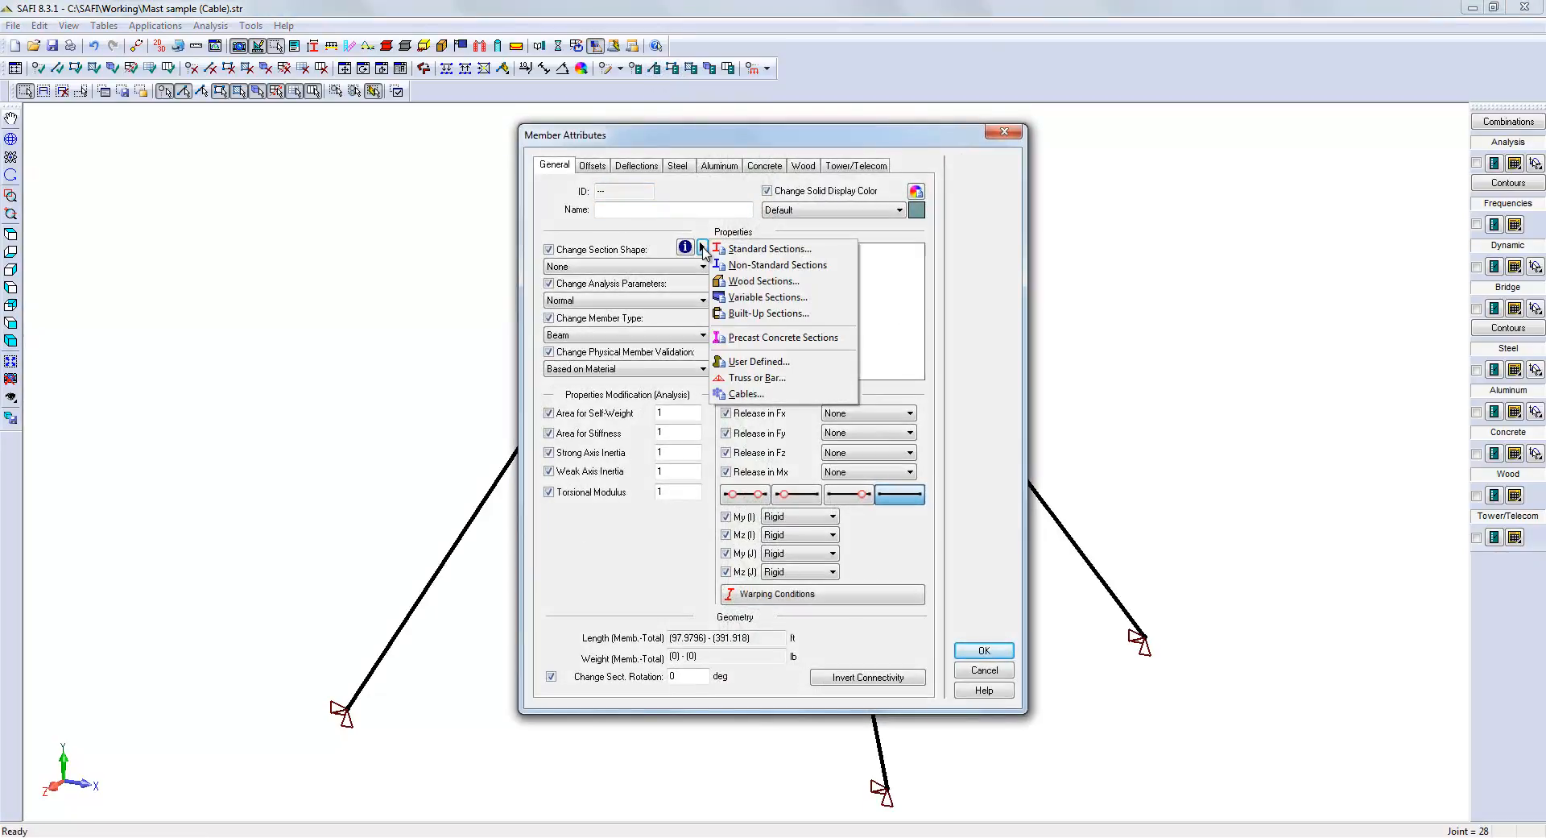
pyautogui.click(795, 394)
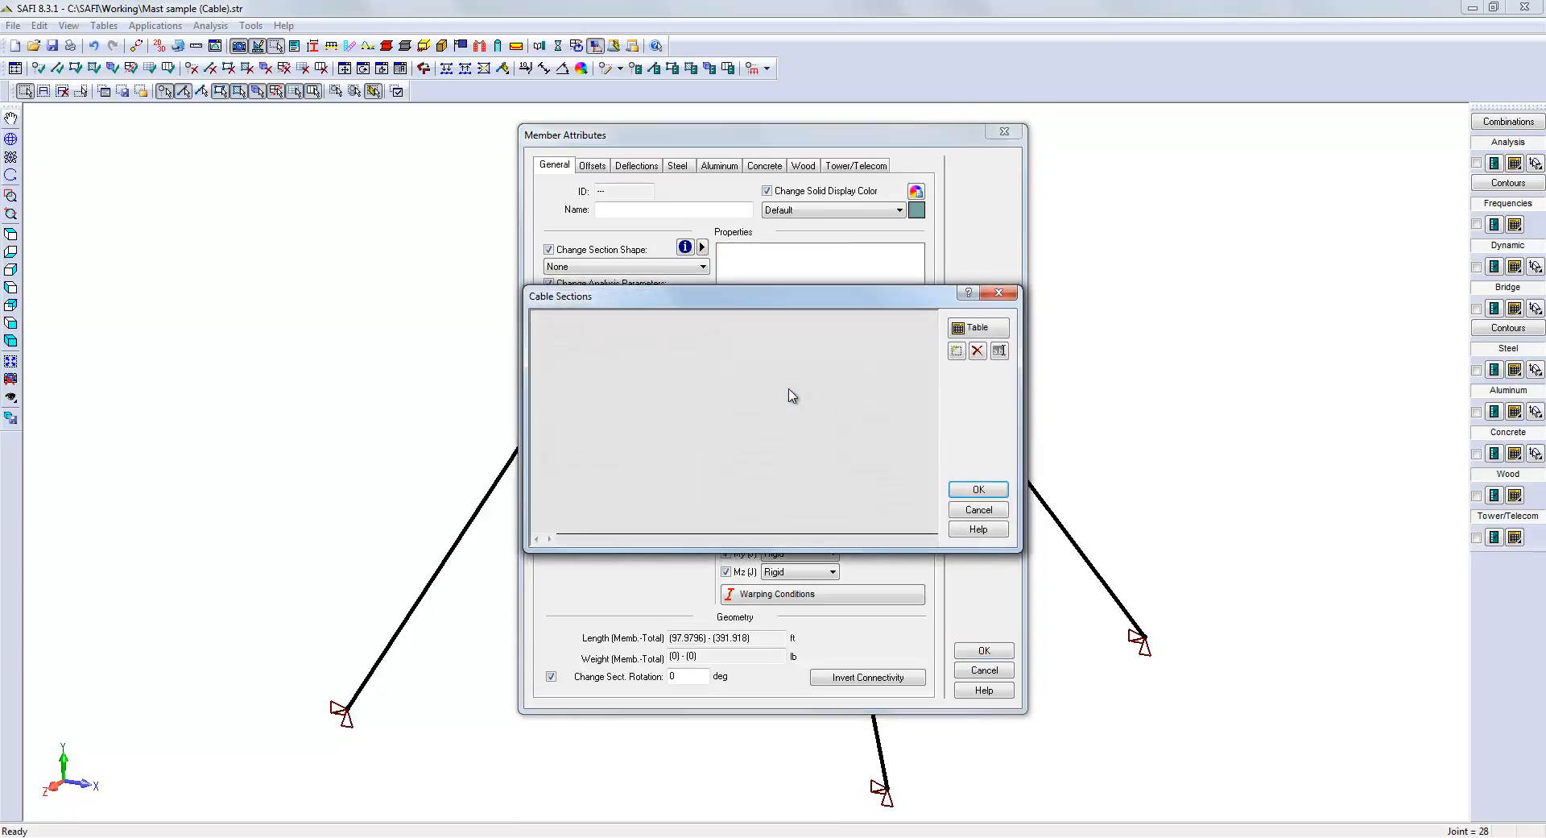
# Step: Try a custom cable section with a 1 in nominal diameter in 350W material, and delete it
pyautogui.click(956, 354)
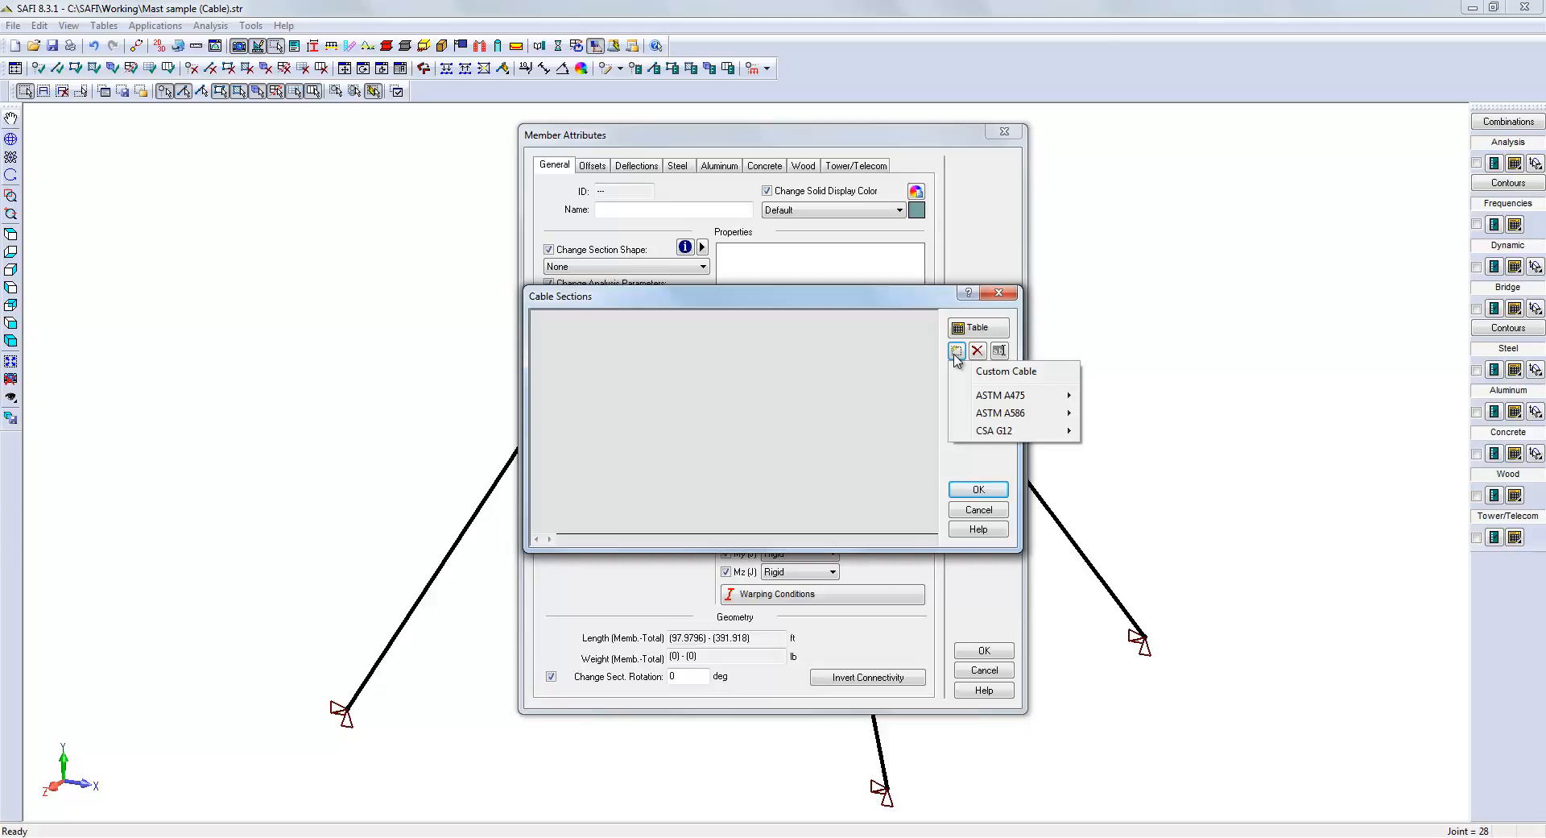
pyautogui.click(1004, 372)
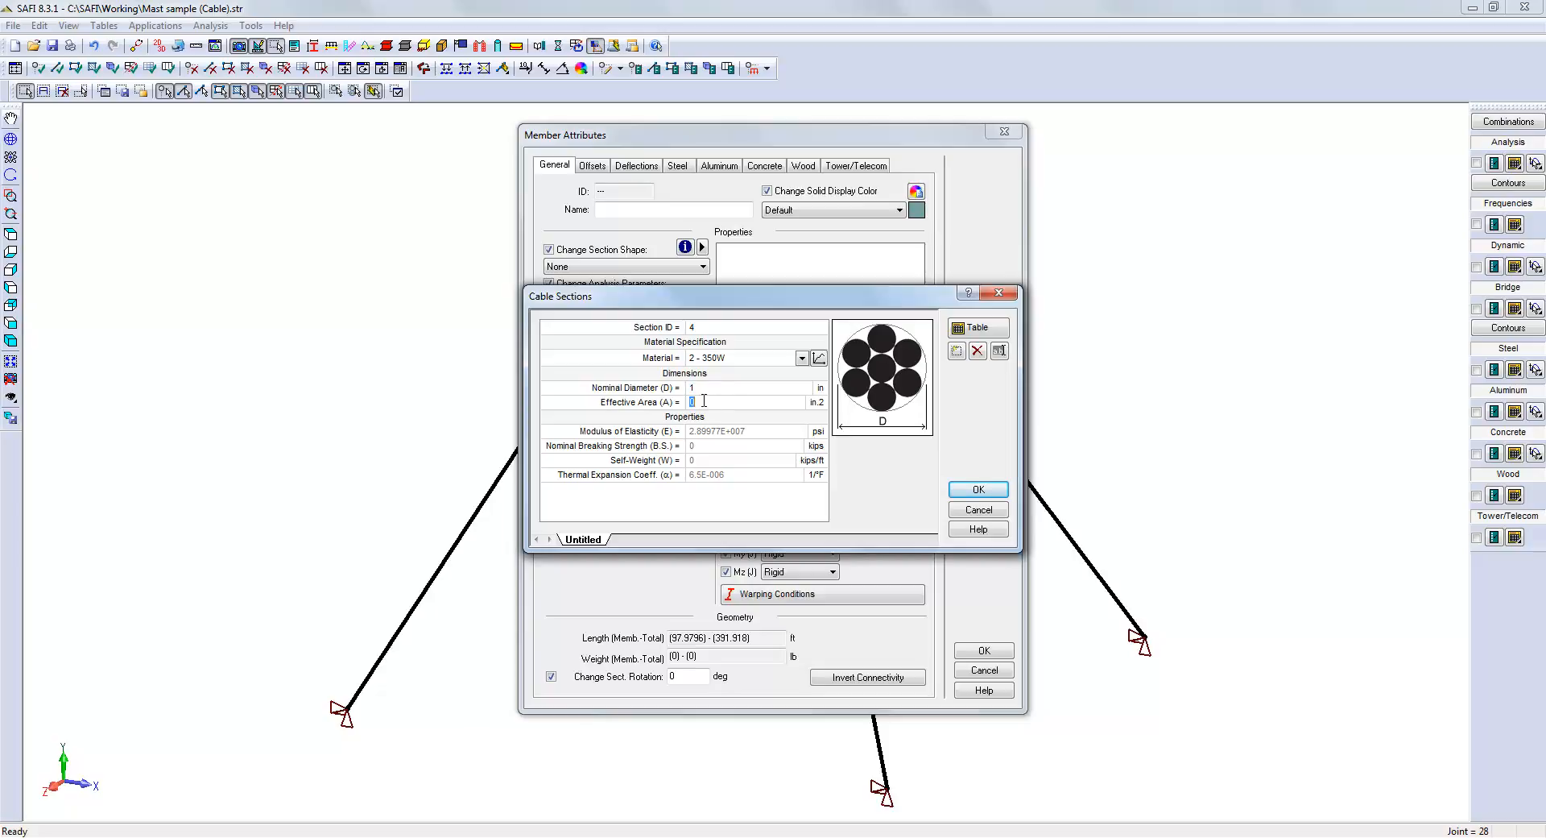
pyautogui.press('Return')
pyautogui.click(976, 352)
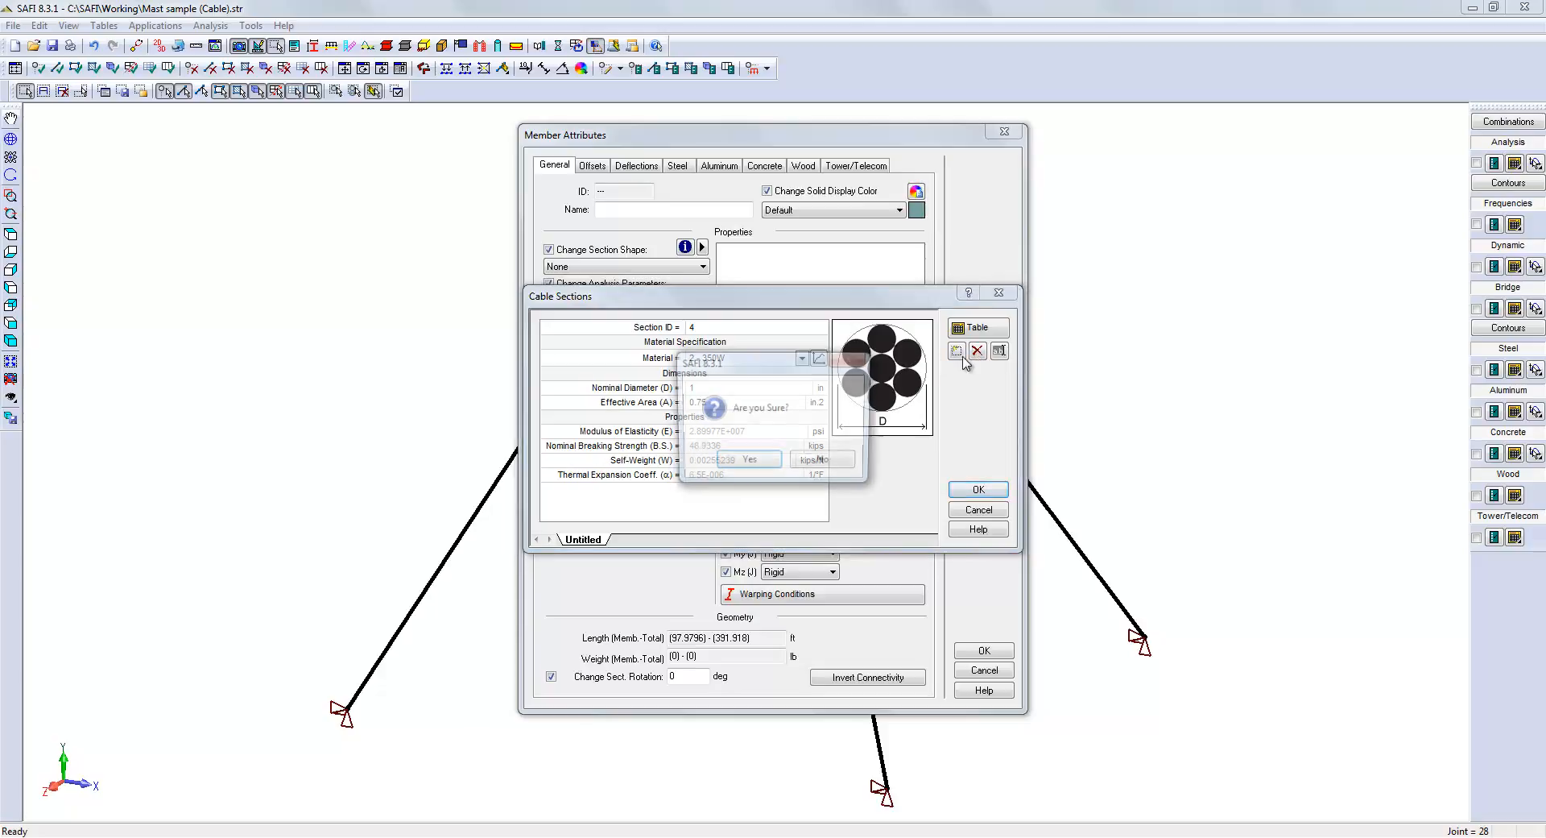
pyautogui.click(746, 462)
# Step: Add the ASTM A475 Common cable section C-5/8 (7) and assign it as the section shape of the guy members
pyautogui.click(957, 353)
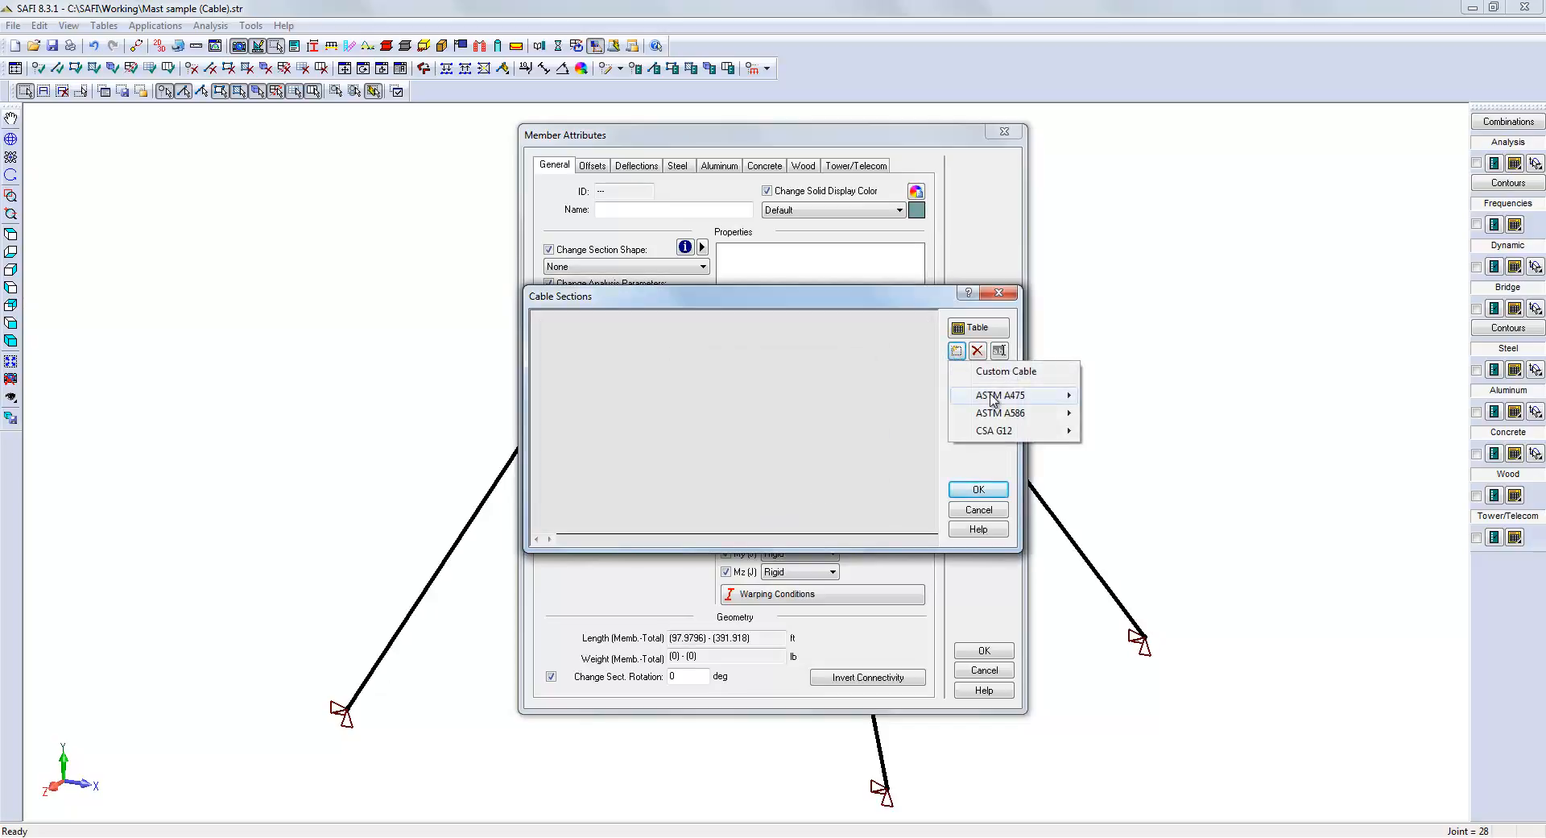
pyautogui.moveTo(1006, 399)
pyautogui.moveTo(1153, 412)
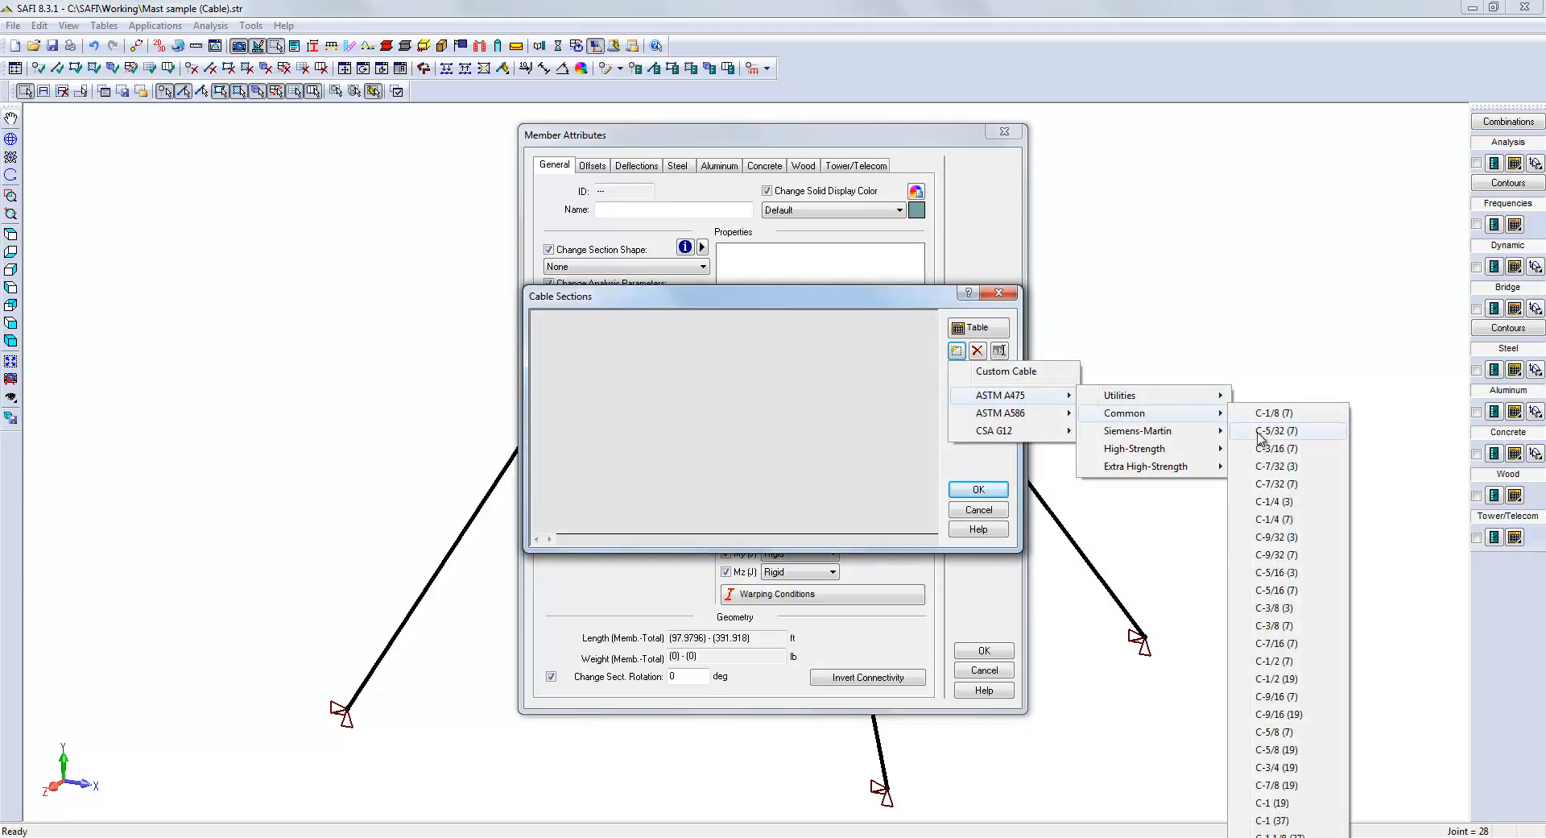
pyautogui.click(1272, 732)
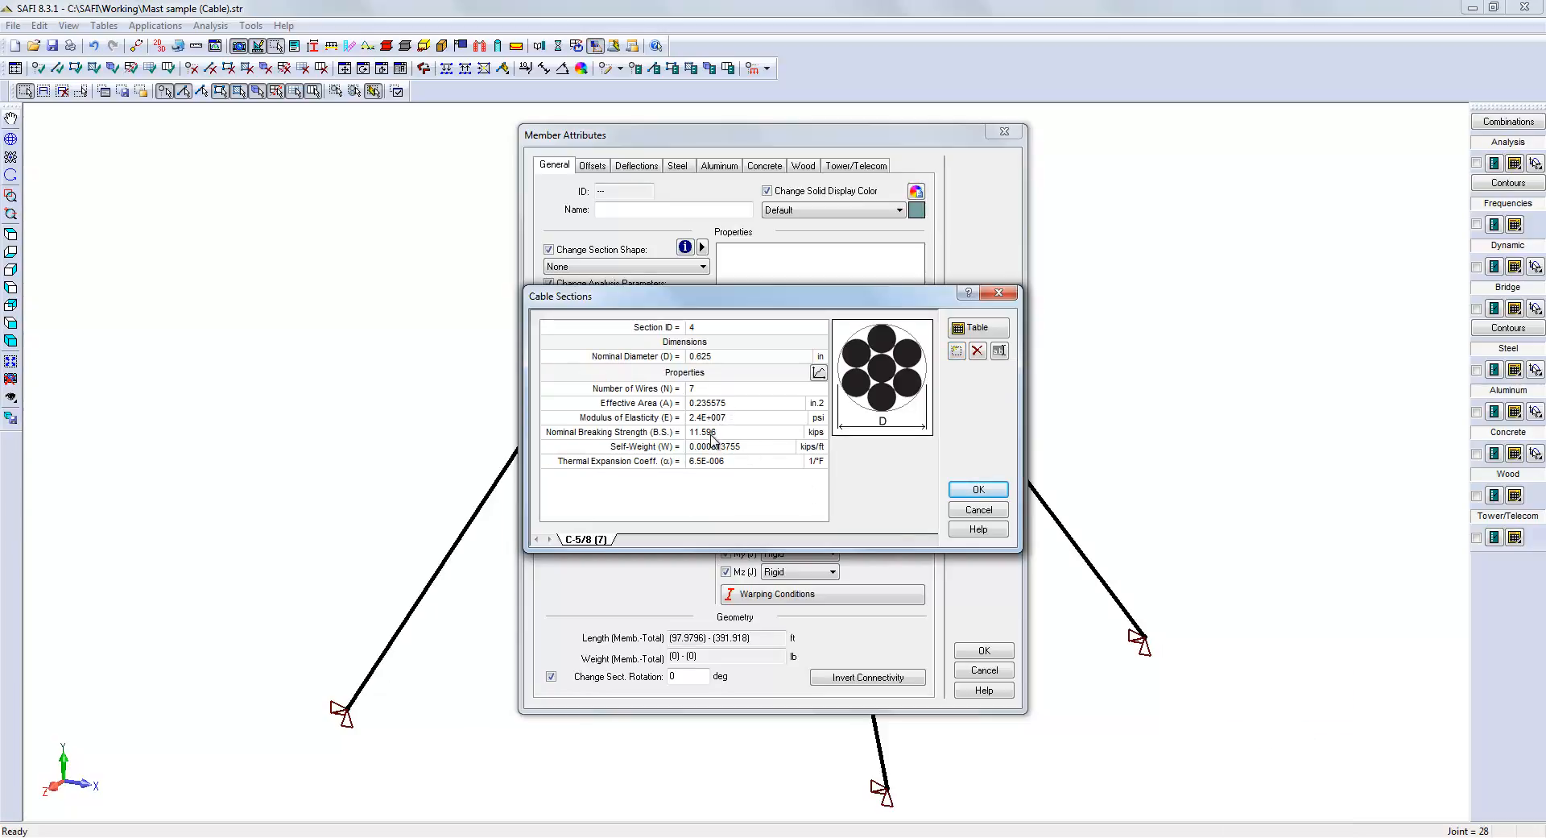
pyautogui.click(965, 491)
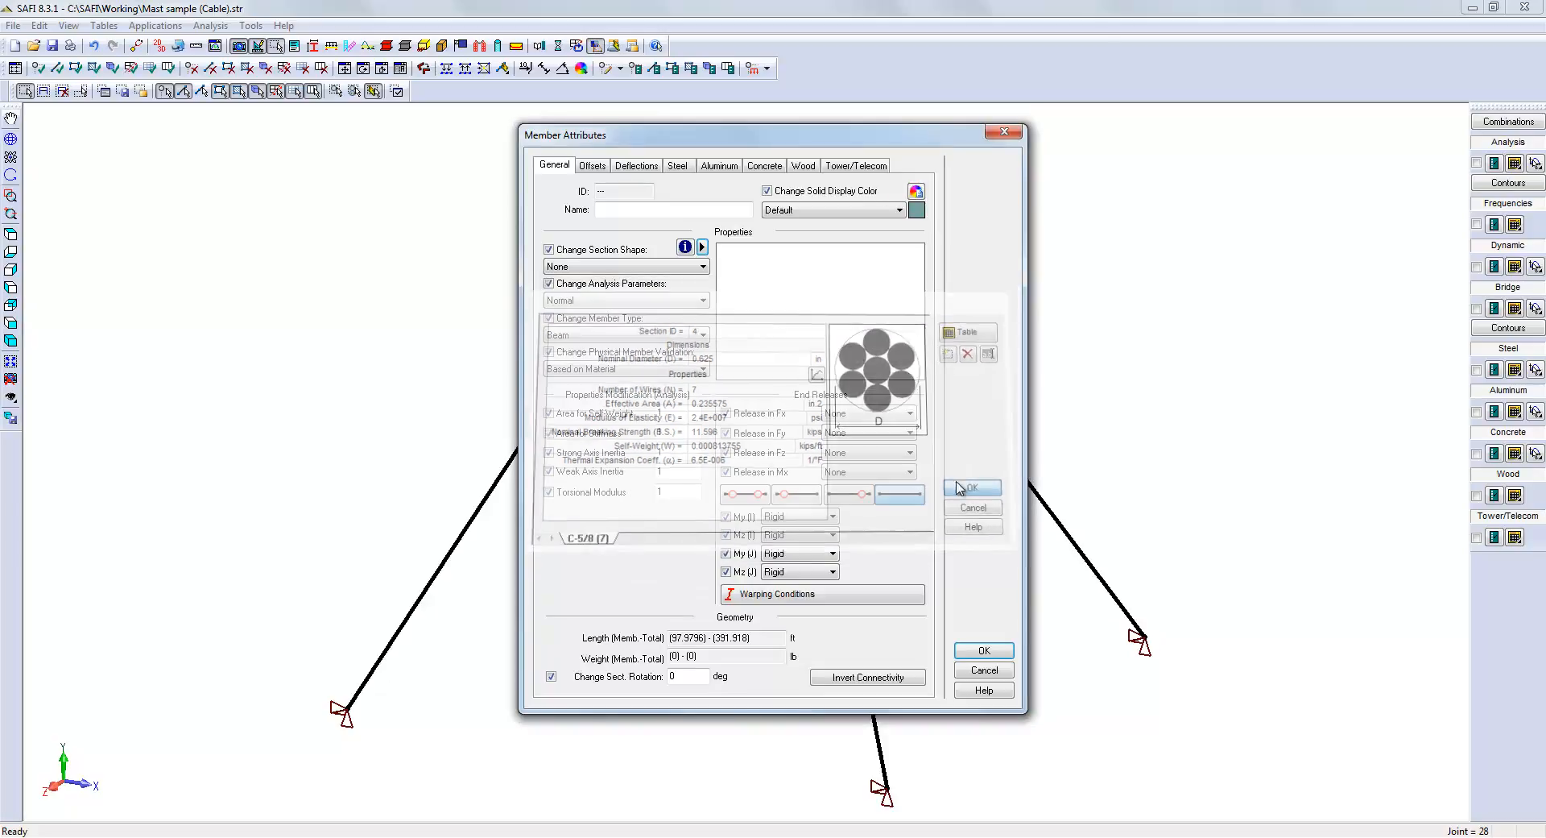
pyautogui.click(670, 268)
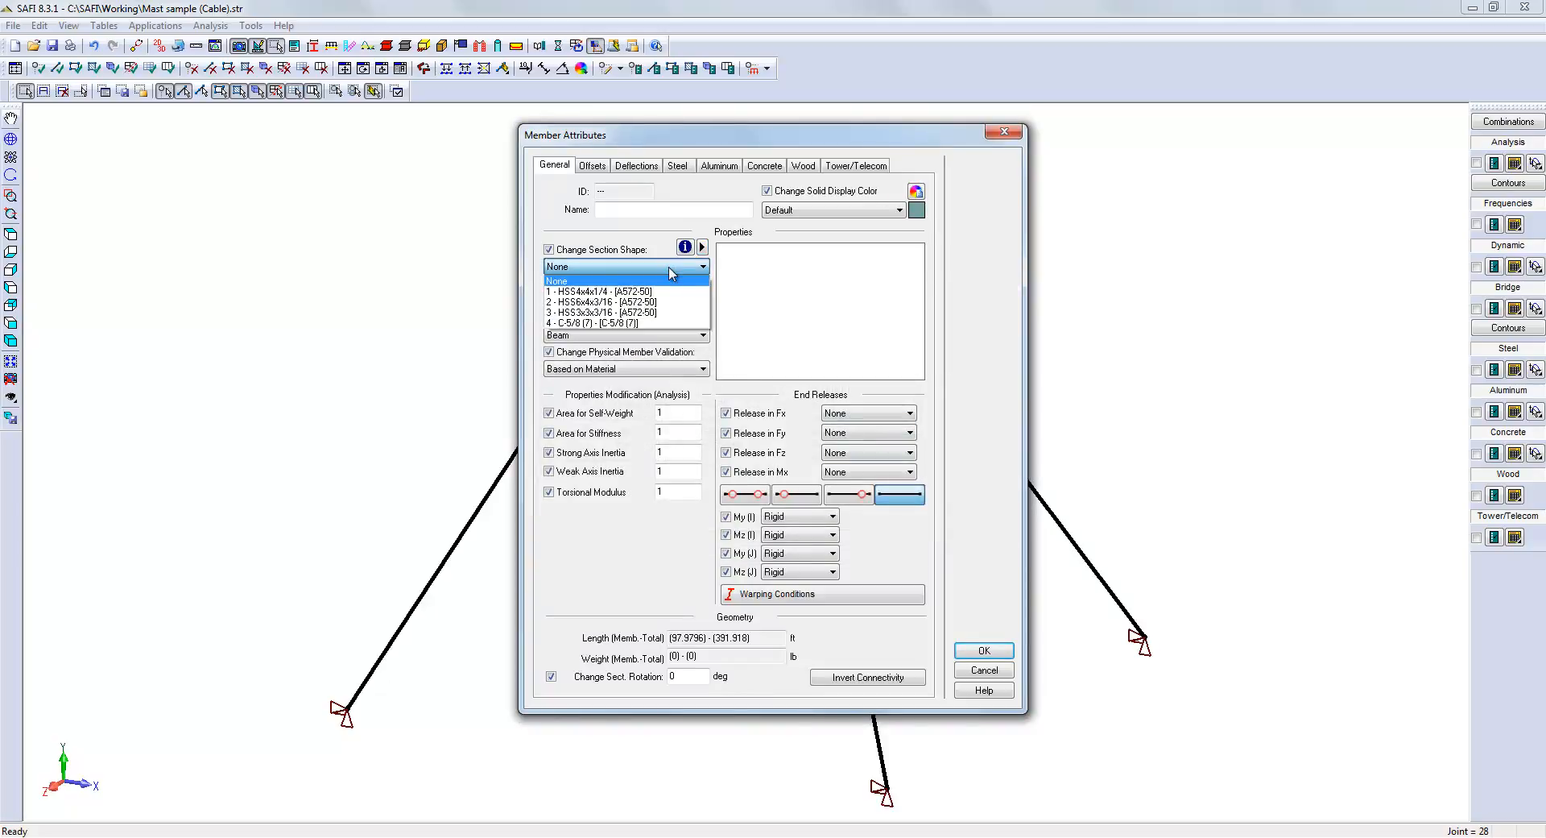
pyautogui.click(649, 323)
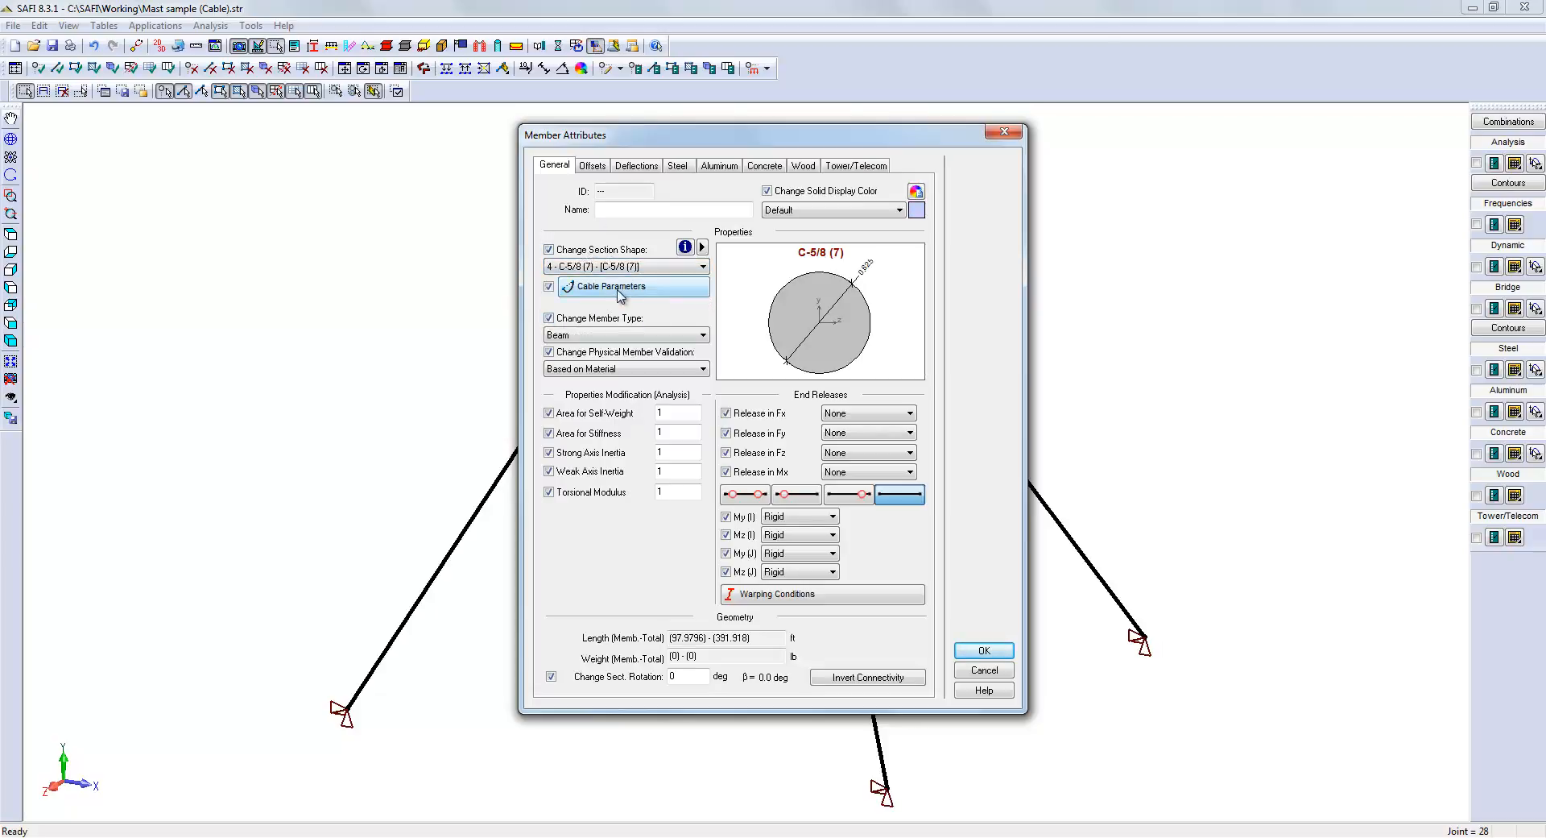
# Step: Set the guys' cable parameters to Catenary (Nonlinear) with a tension at End I of 1 kips
pyautogui.click(620, 295)
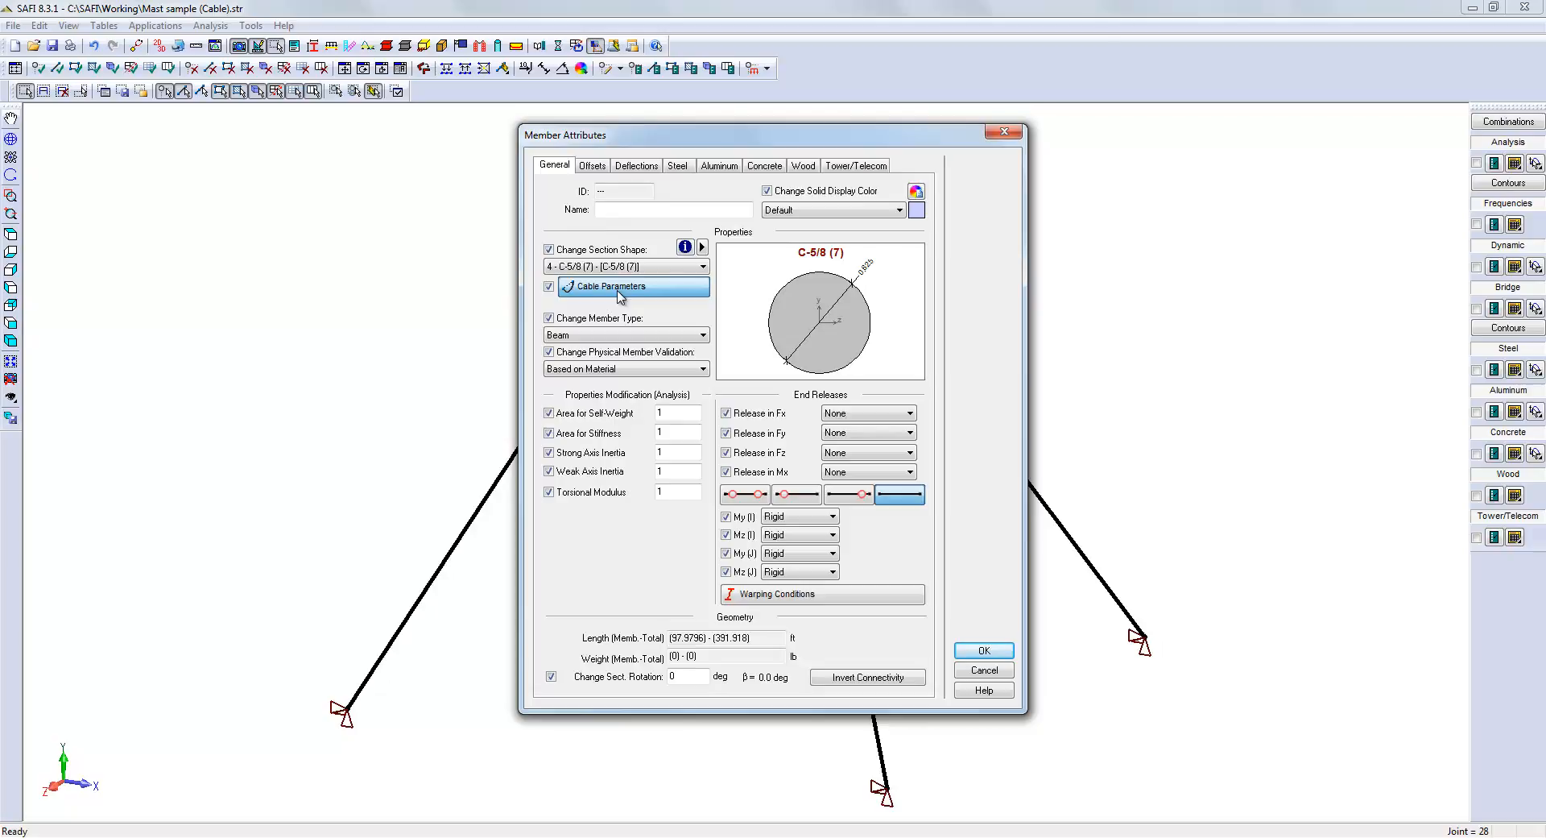
pyautogui.moveTo(742, 173); pyautogui.dragTo(1028, 207)
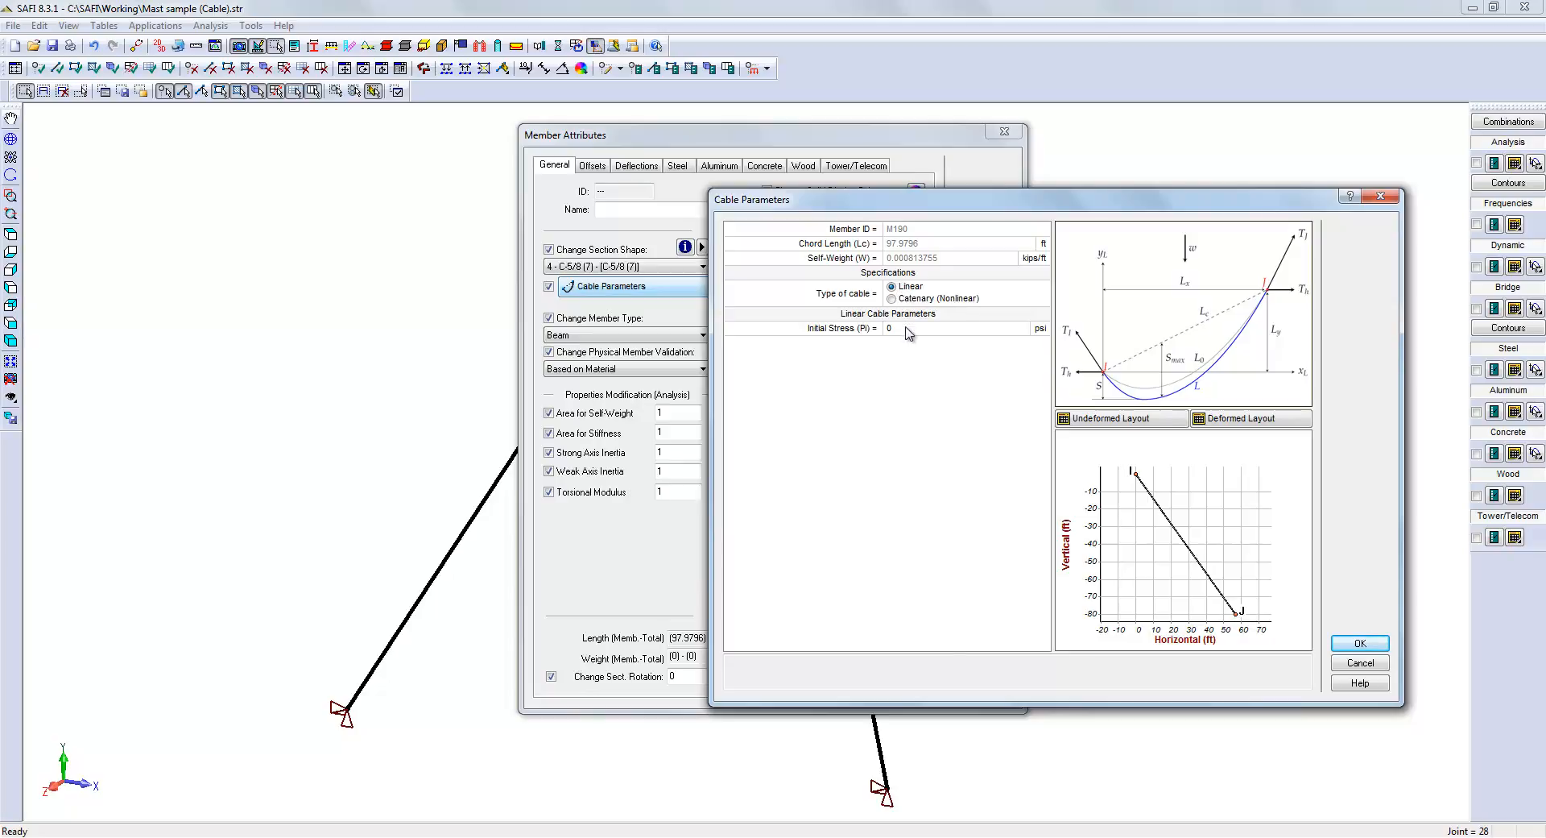
pyautogui.click(908, 299)
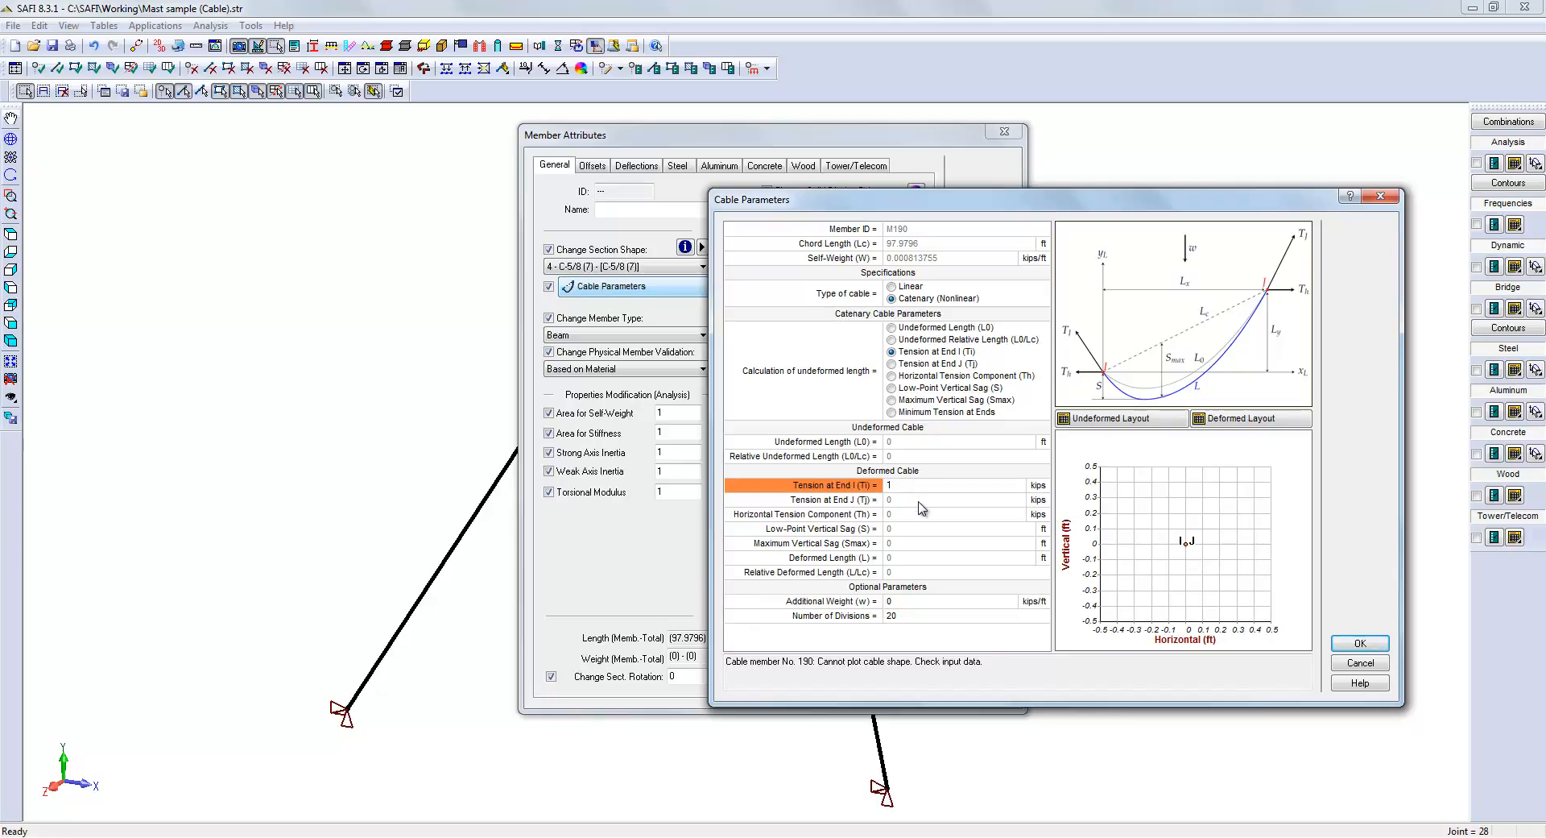
pyautogui.press('Tab')
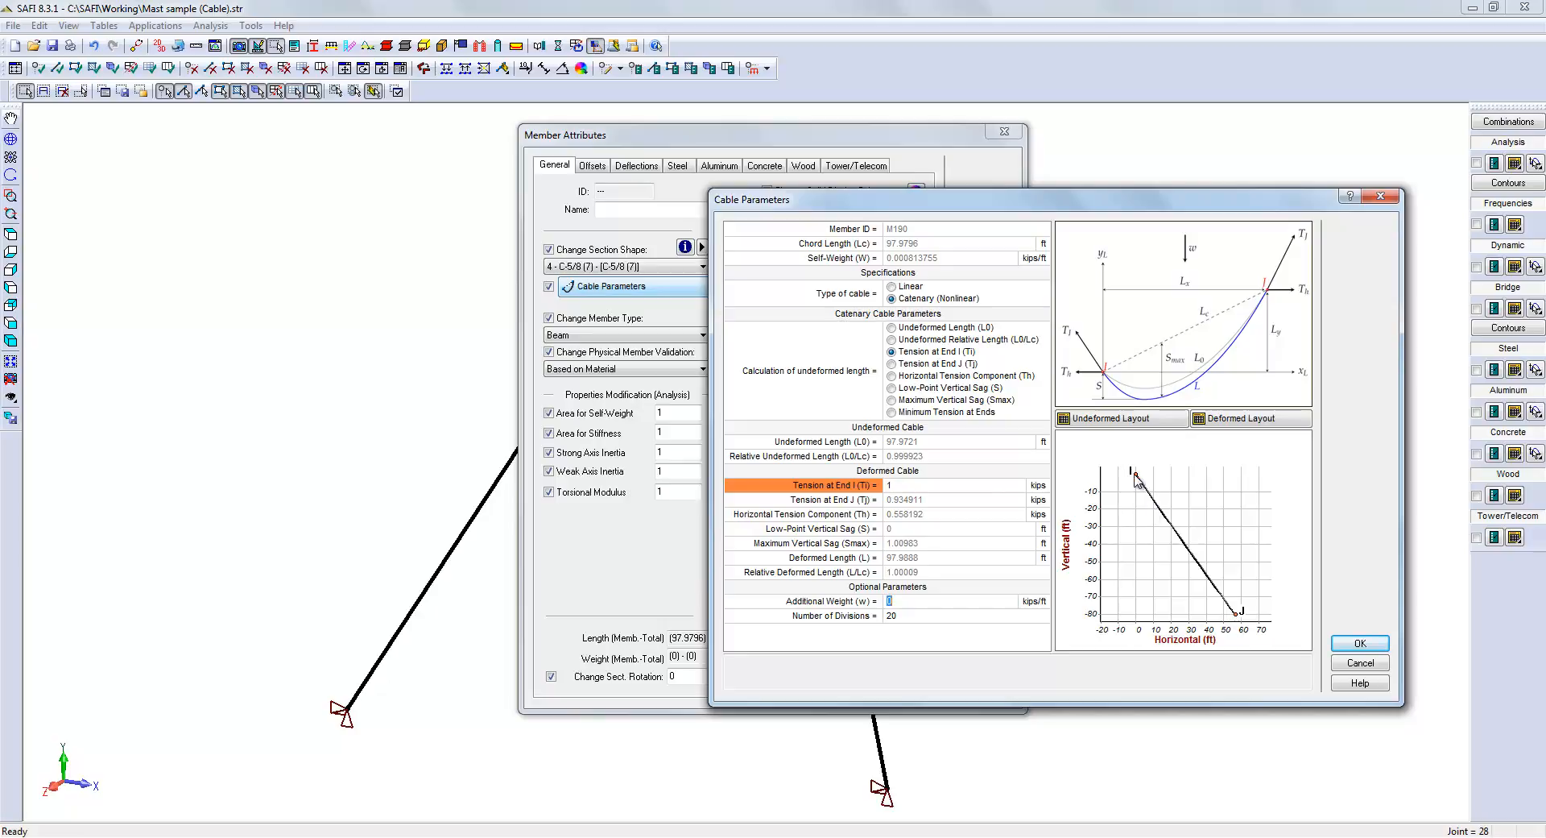
pyautogui.click(935, 486)
# Step: Switch the guys' cable type to Linear with the calculated initial stress and apply the cable attributes
pyautogui.click(893, 287)
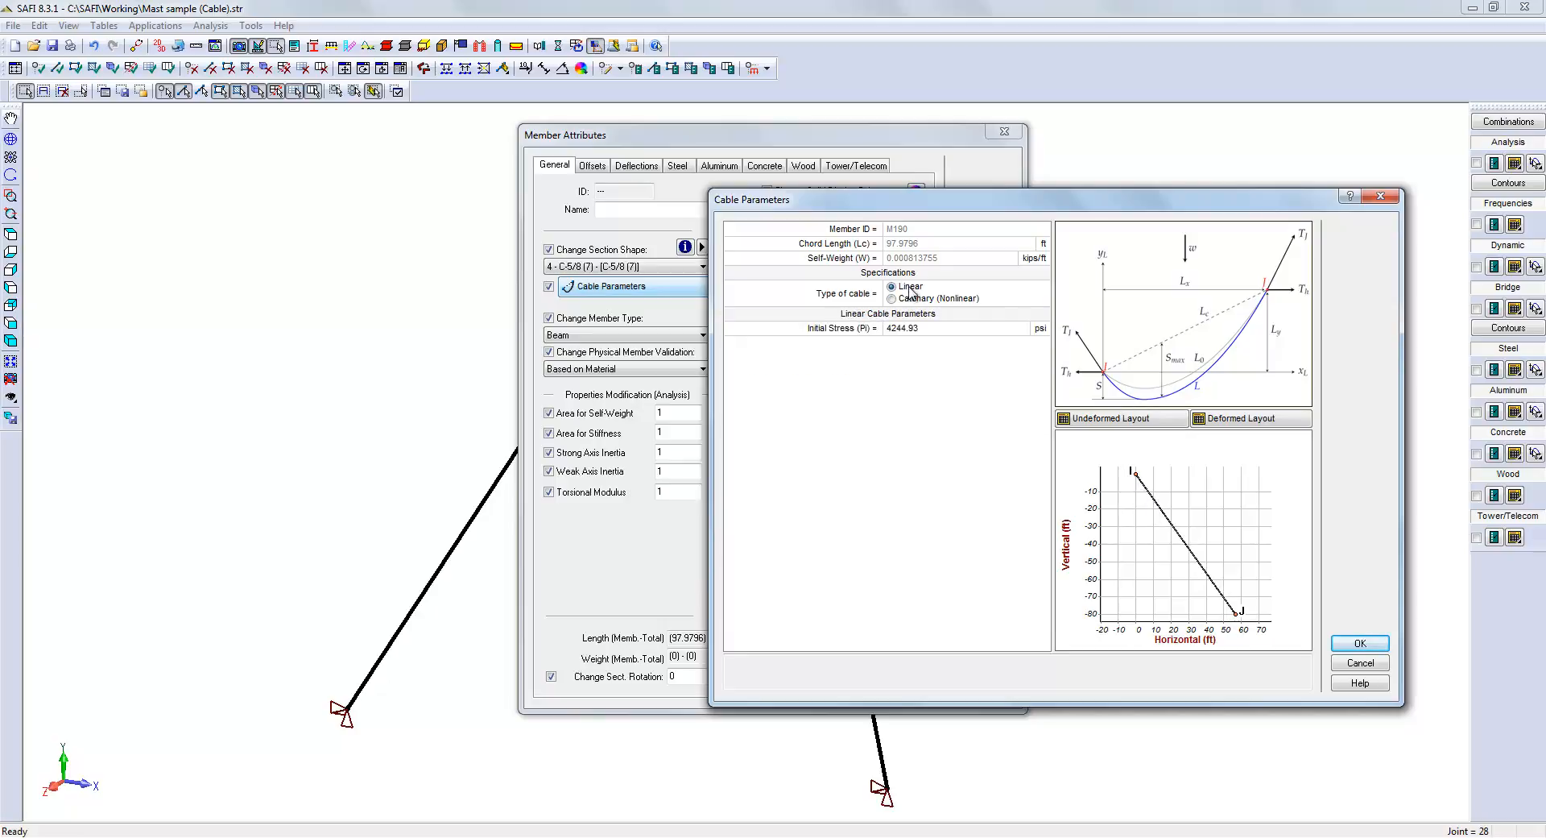
pyautogui.click(926, 329)
pyautogui.click(935, 333)
pyautogui.click(1345, 642)
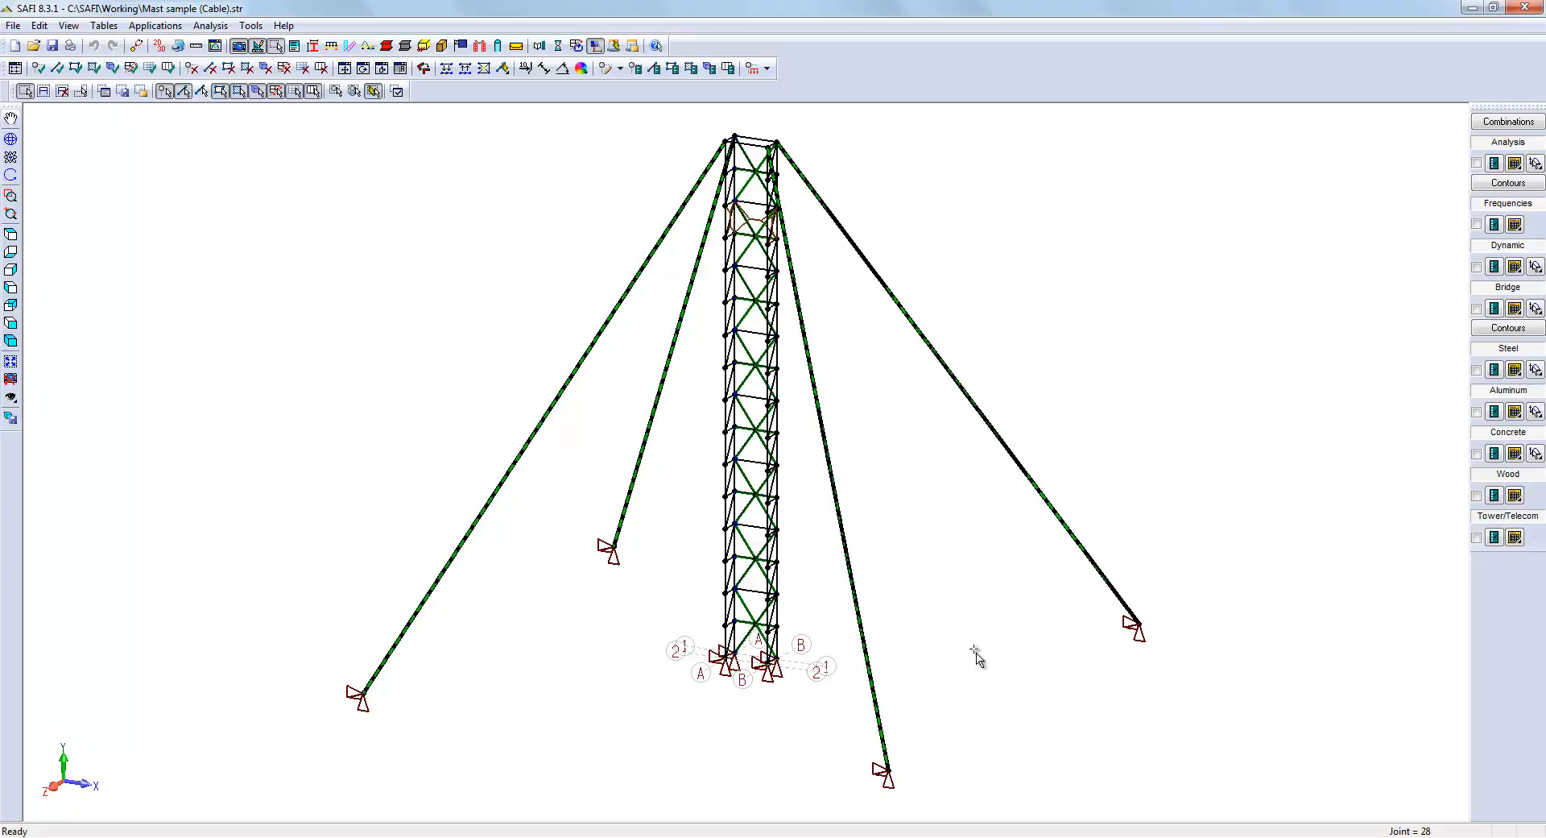
pyautogui.click(1488, 122)
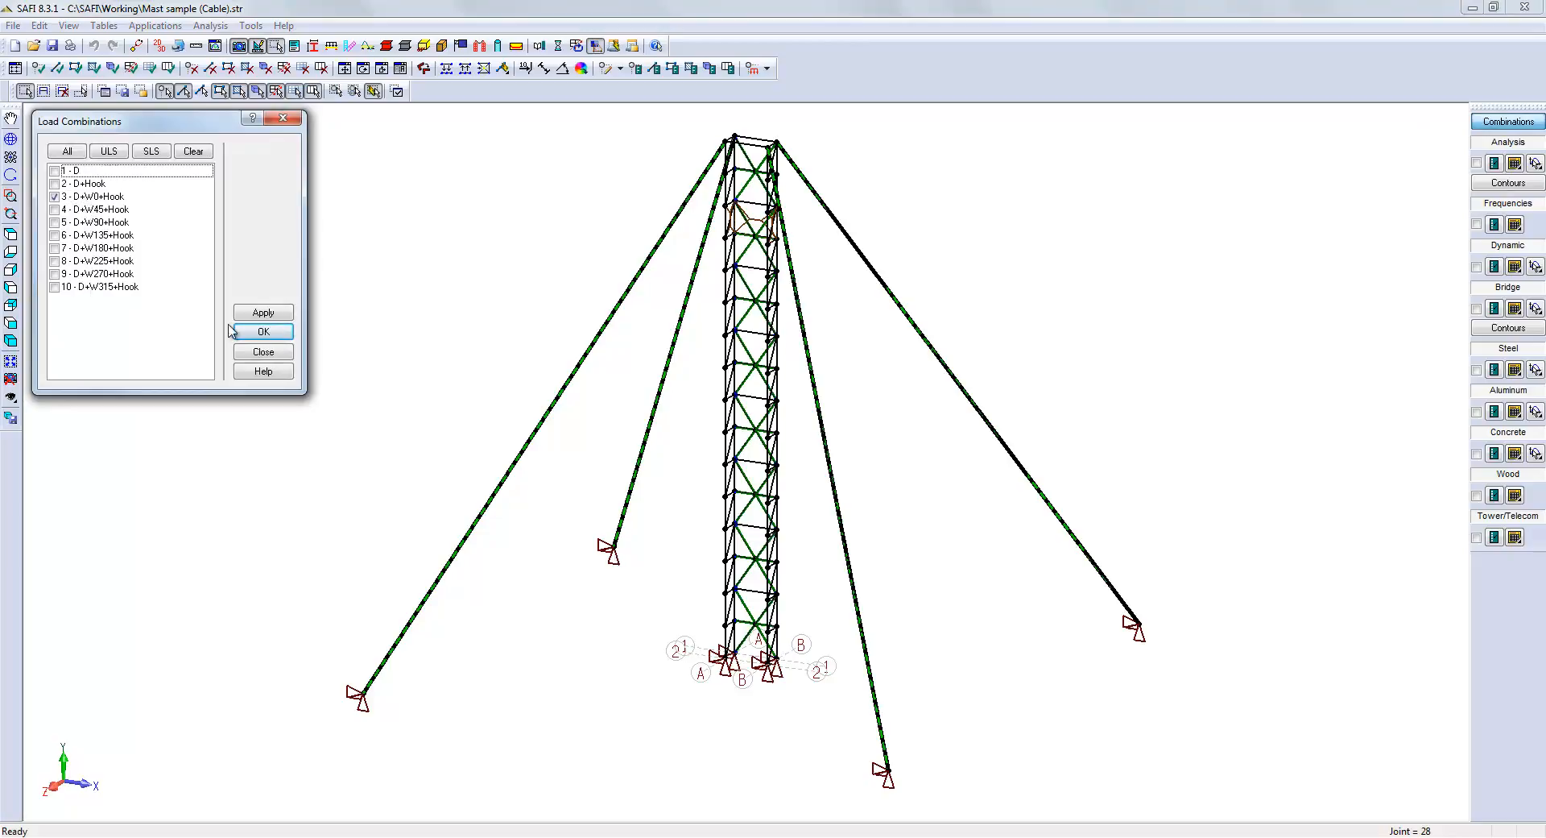
pyautogui.click(262, 351)
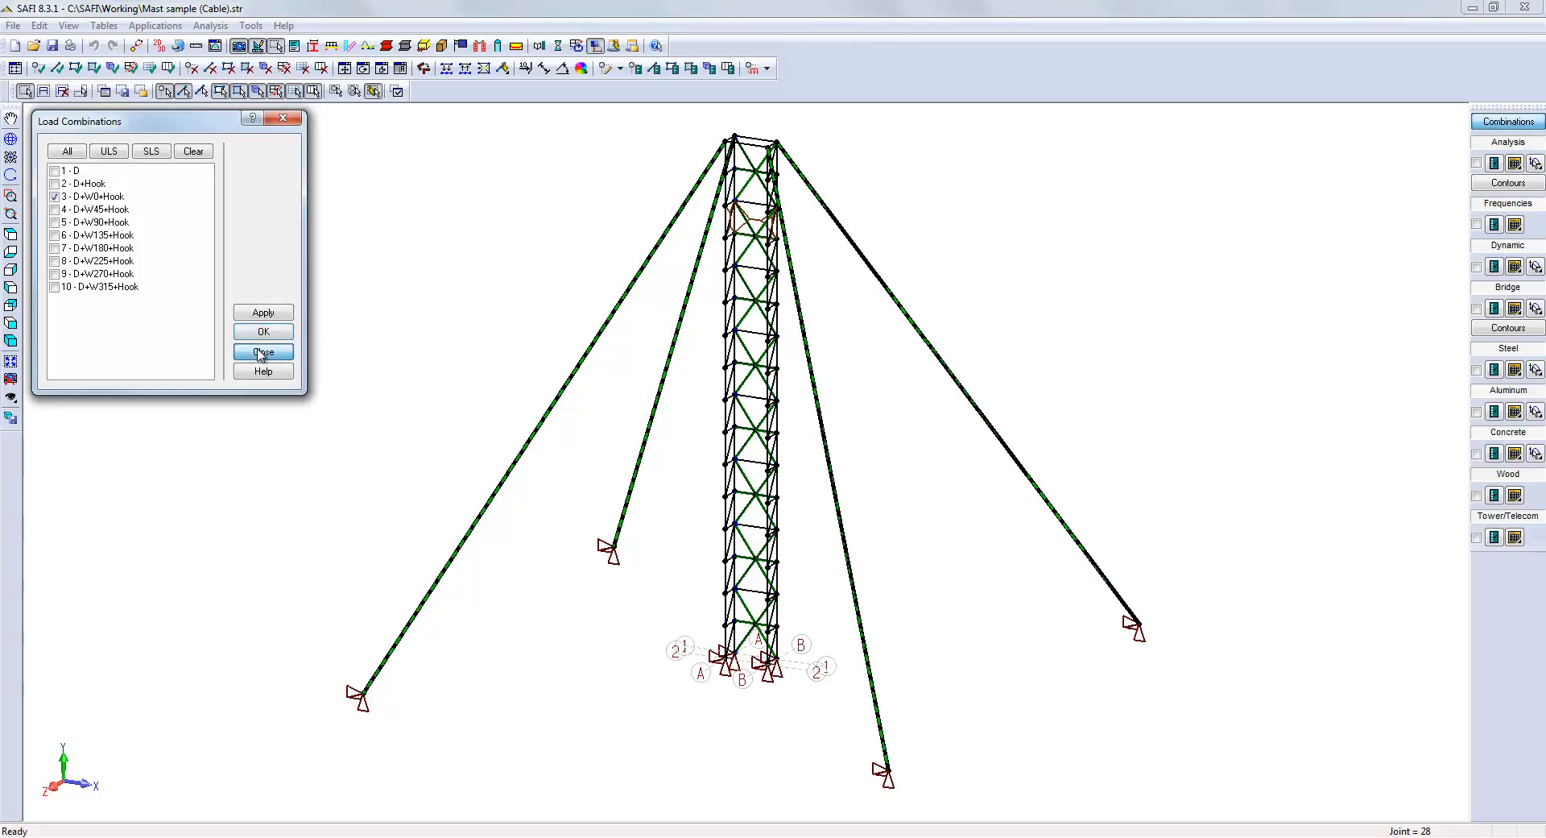
# Step: Add a wind member load on the guys for basic load 80 mph (0) with wind profile 80 mph (0 deg)
pyautogui.click(757, 68)
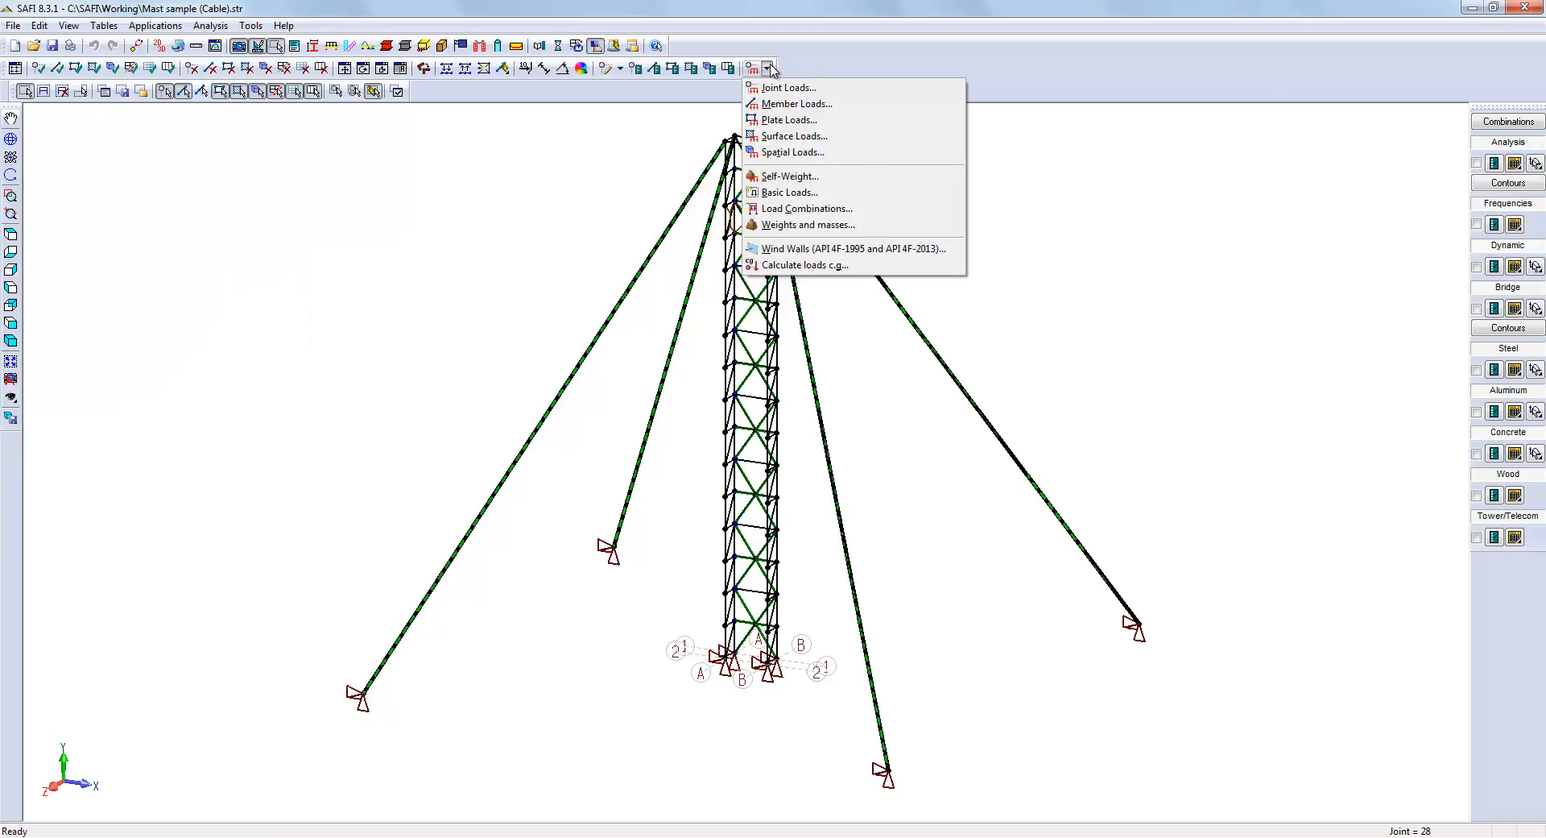
pyautogui.click(793, 105)
pyautogui.click(137, 195)
pyautogui.click(109, 241)
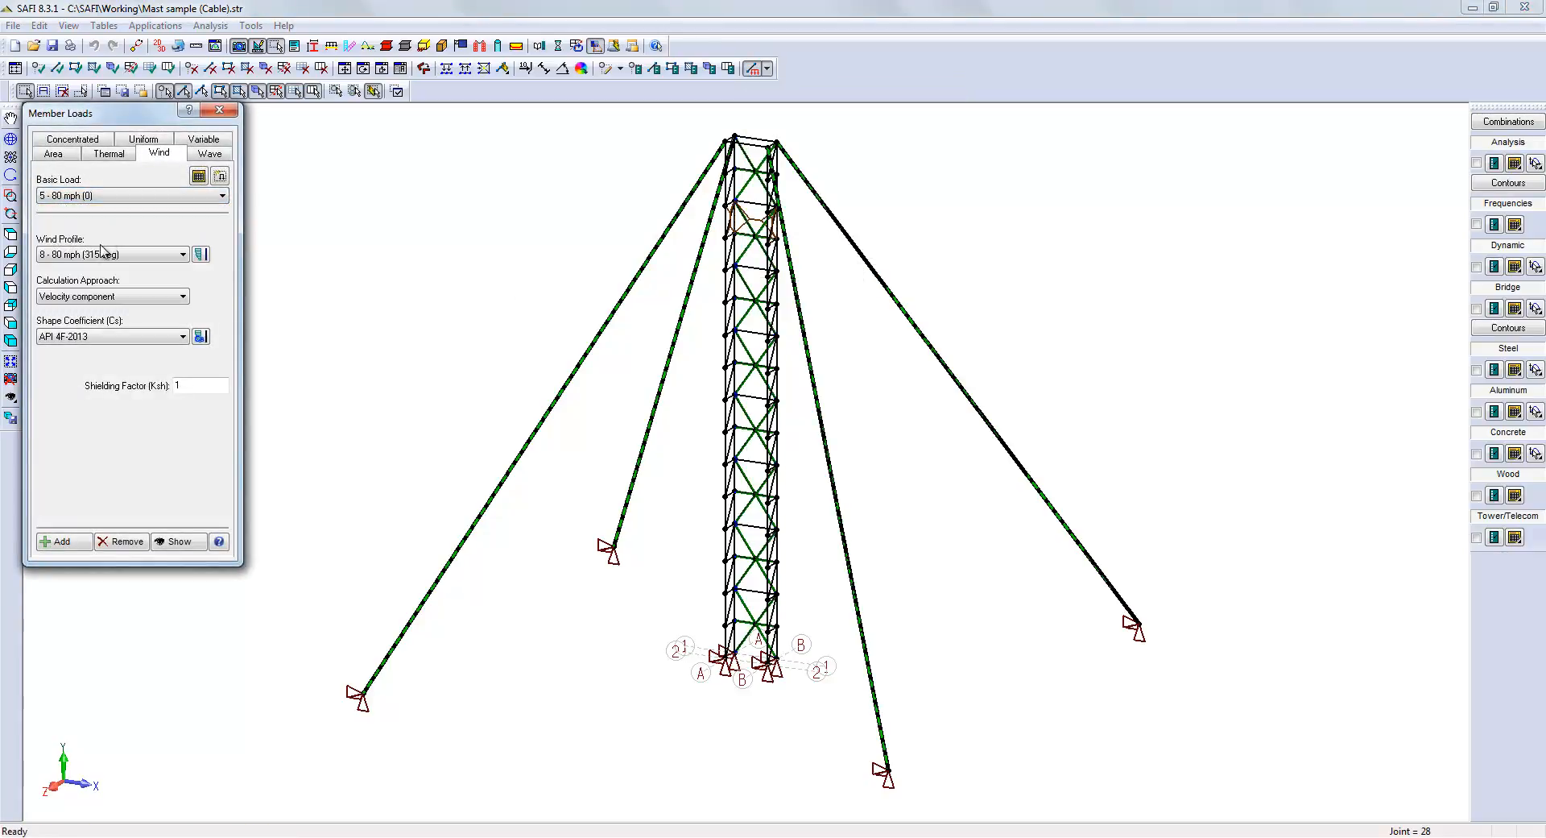
pyautogui.click(109, 254)
pyautogui.click(100, 273)
# Step: Add the guys' wind load for basic load 80 mph (45) with wind profile 80 mph (45 deg)
pyautogui.click(96, 196)
pyautogui.click(91, 256)
pyautogui.click(91, 256)
pyautogui.click(81, 272)
pyautogui.click(62, 541)
# Step: Add the guys' wind load for basic load 80 mph (90) with wind profile 80 mph (90 deg)
pyautogui.click(122, 198)
pyautogui.click(109, 256)
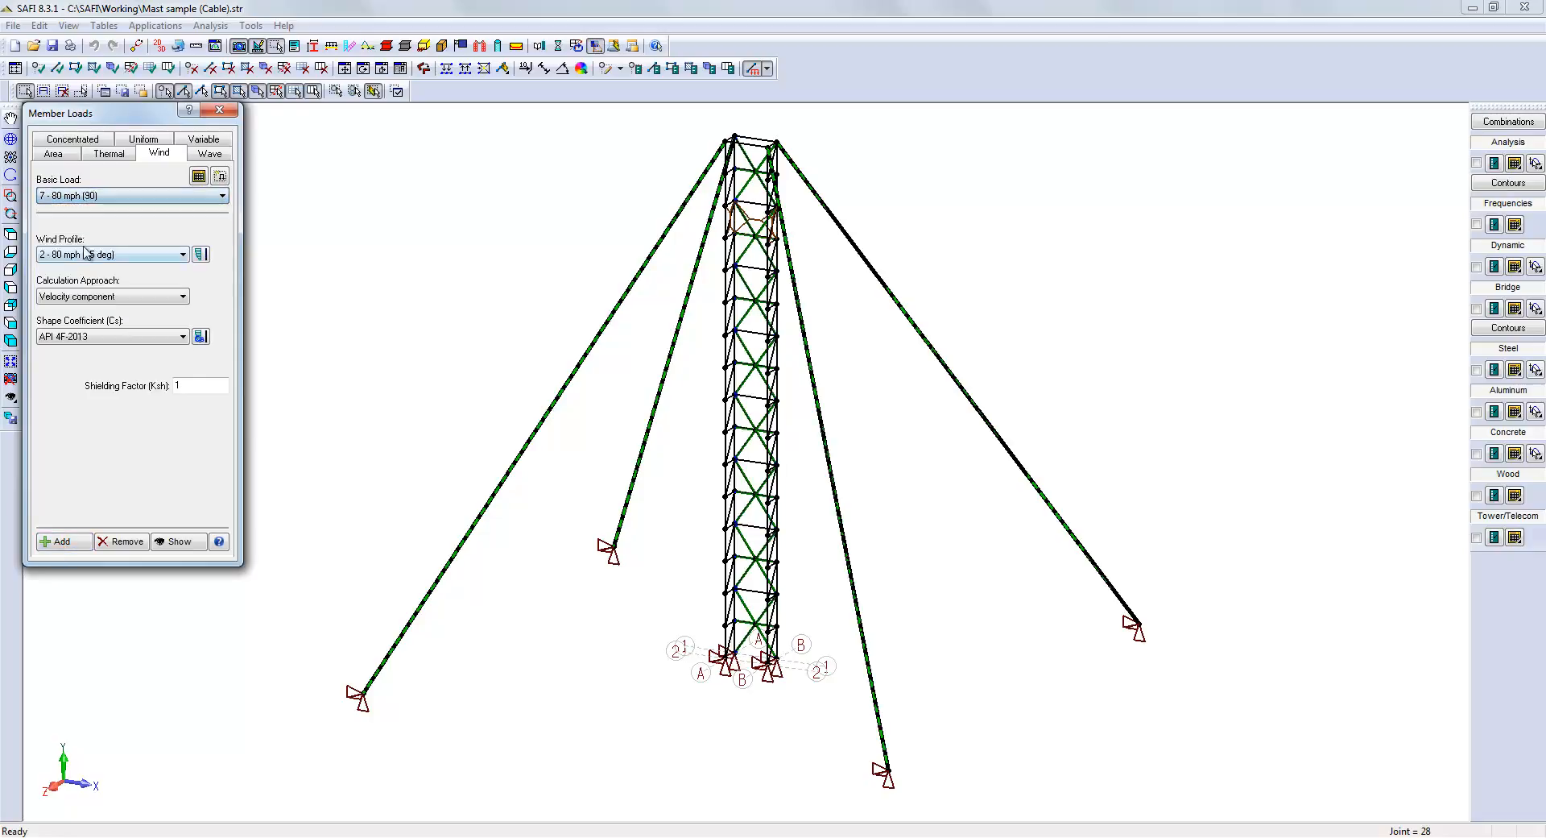
pyautogui.click(109, 256)
pyautogui.click(81, 284)
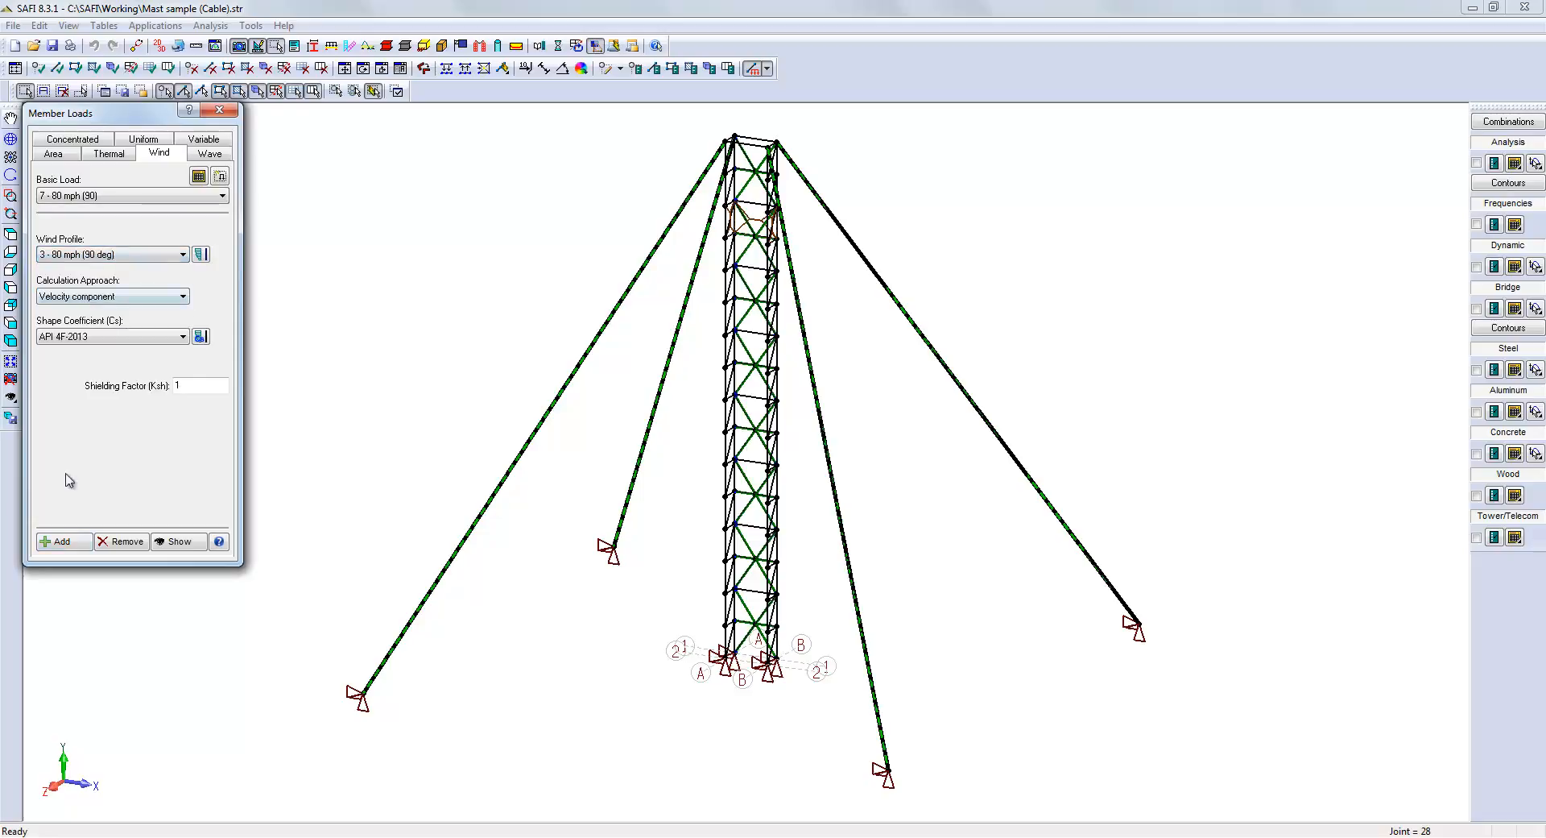
pyautogui.click(64, 541)
# Step: Add the guys' wind load for basic load 80 mph (135) with wind profile 80 mph (135 deg)
pyautogui.click(93, 197)
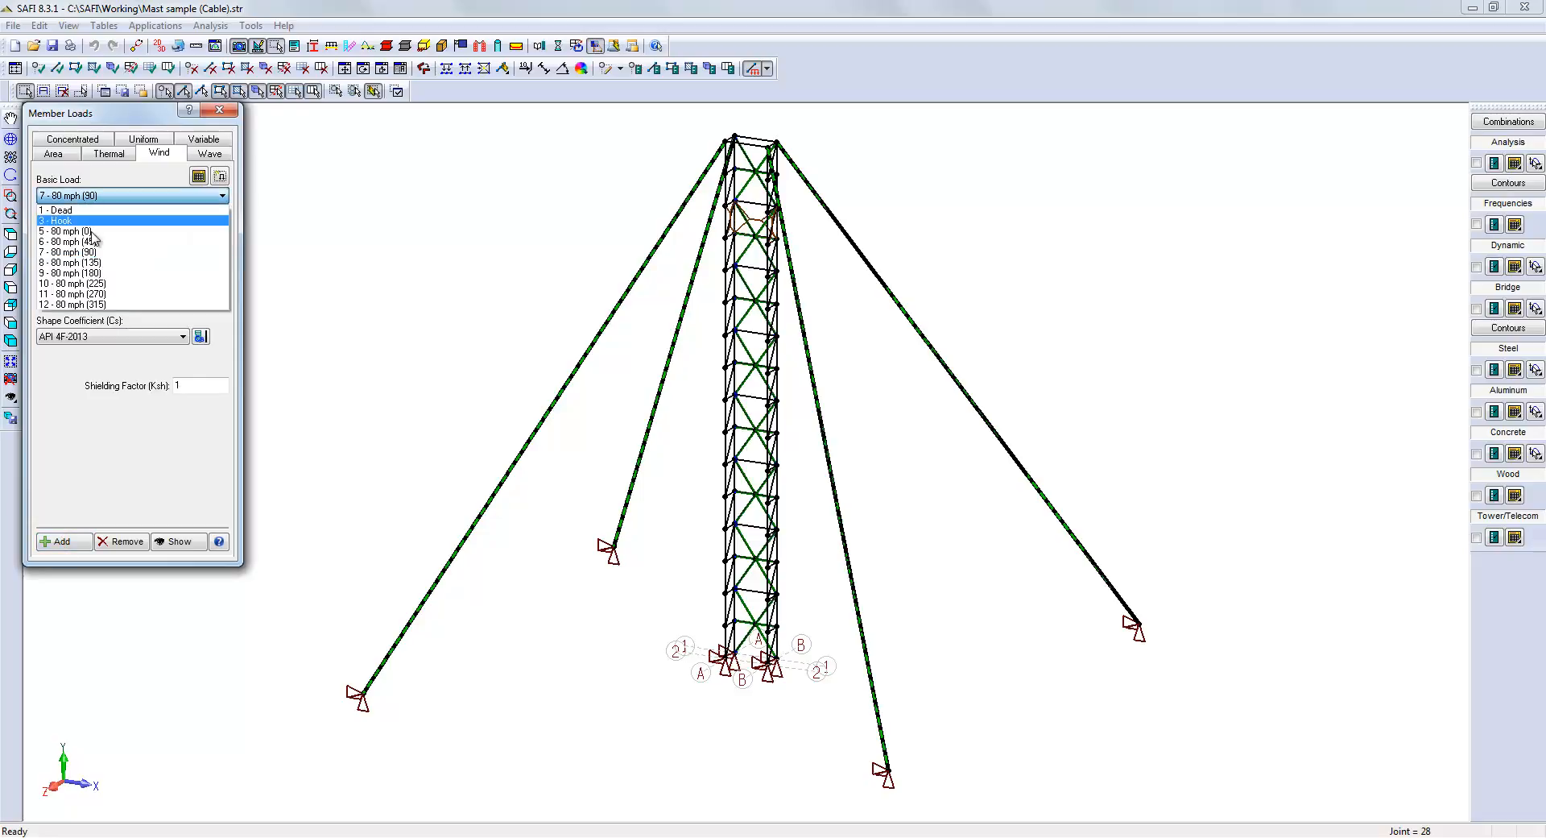
pyautogui.click(109, 256)
pyautogui.click(108, 254)
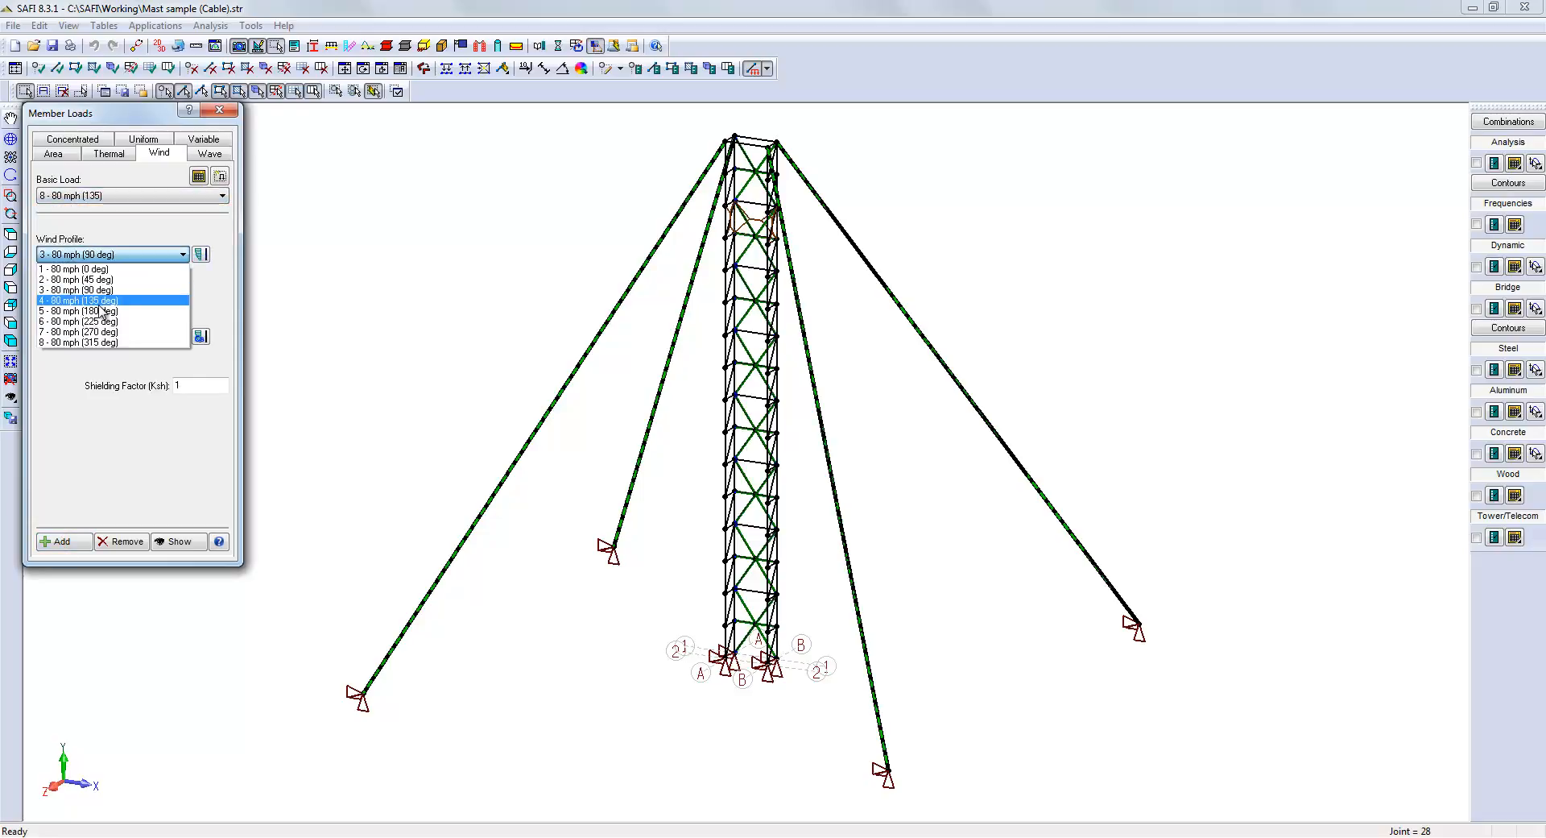
pyautogui.click(88, 299)
pyautogui.click(64, 541)
# Step: Add the guys' wind load for basic load 80 mph (180) with wind profile 80 mph (180 deg)
pyautogui.click(89, 196)
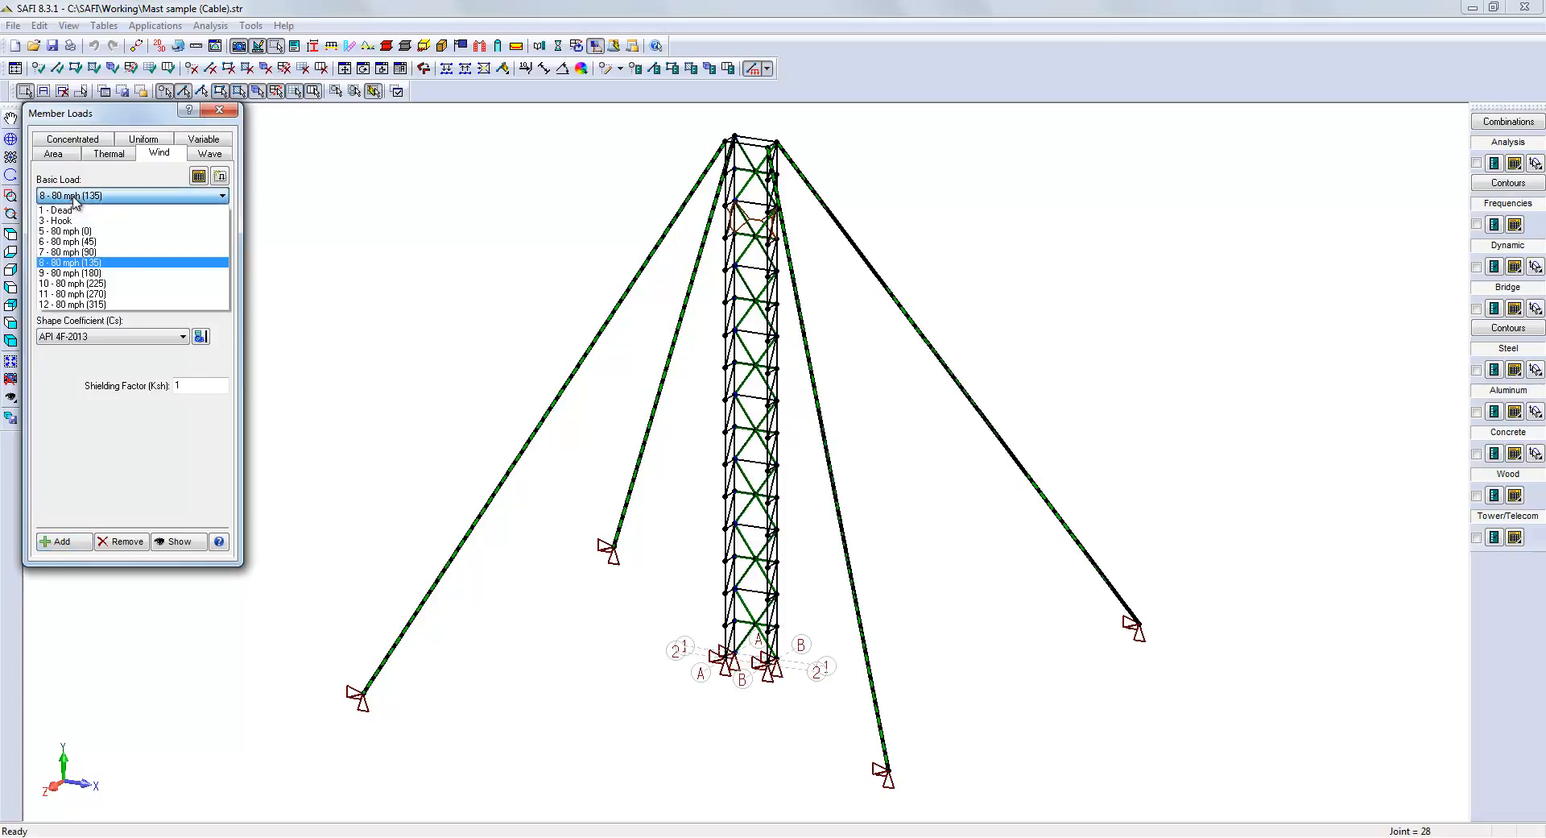
pyautogui.click(89, 266)
pyautogui.click(89, 255)
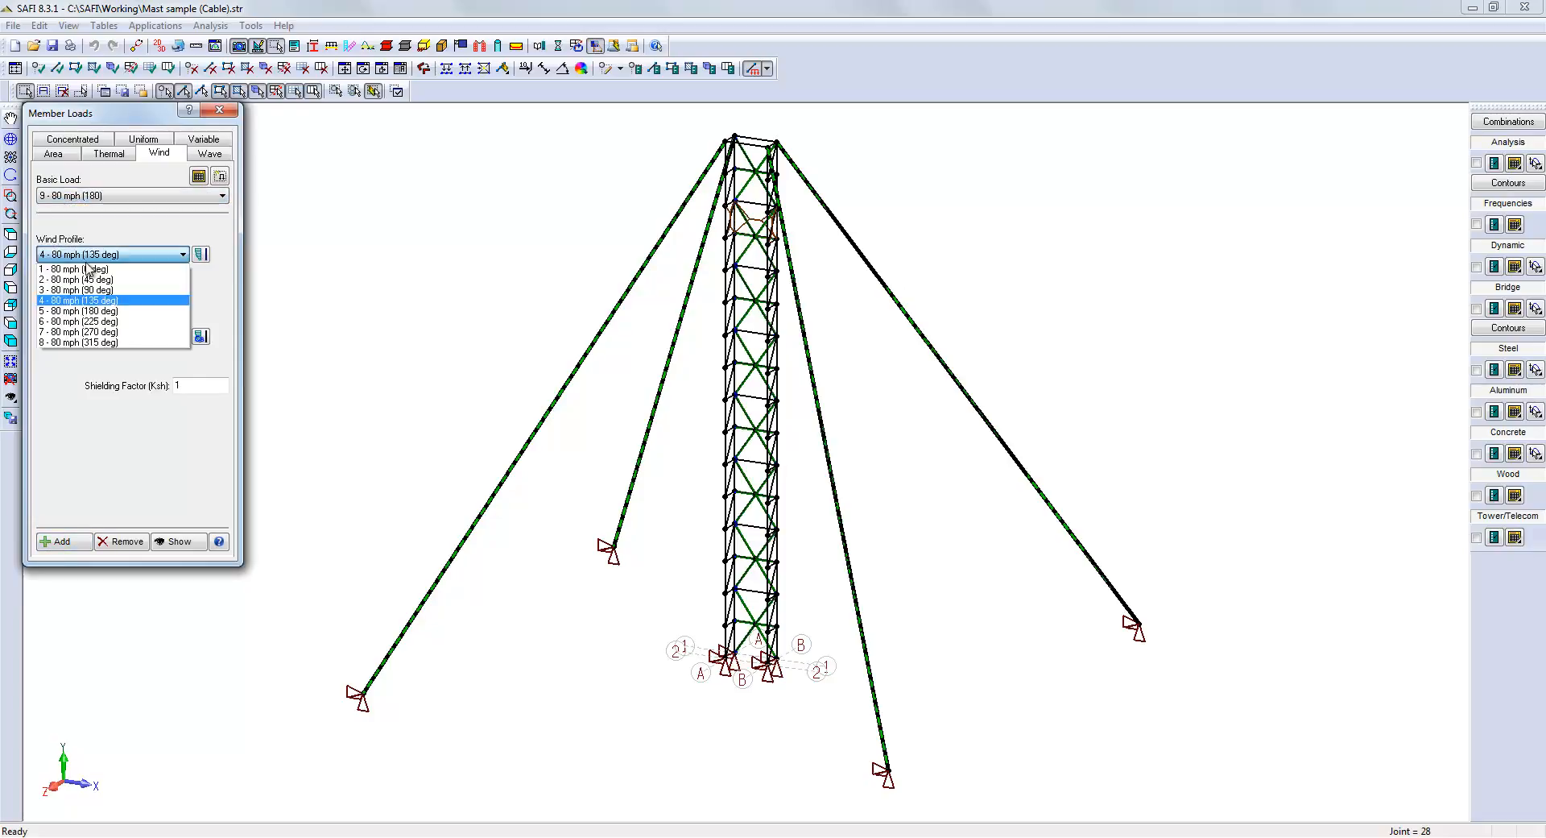
pyautogui.click(80, 310)
pyautogui.click(64, 541)
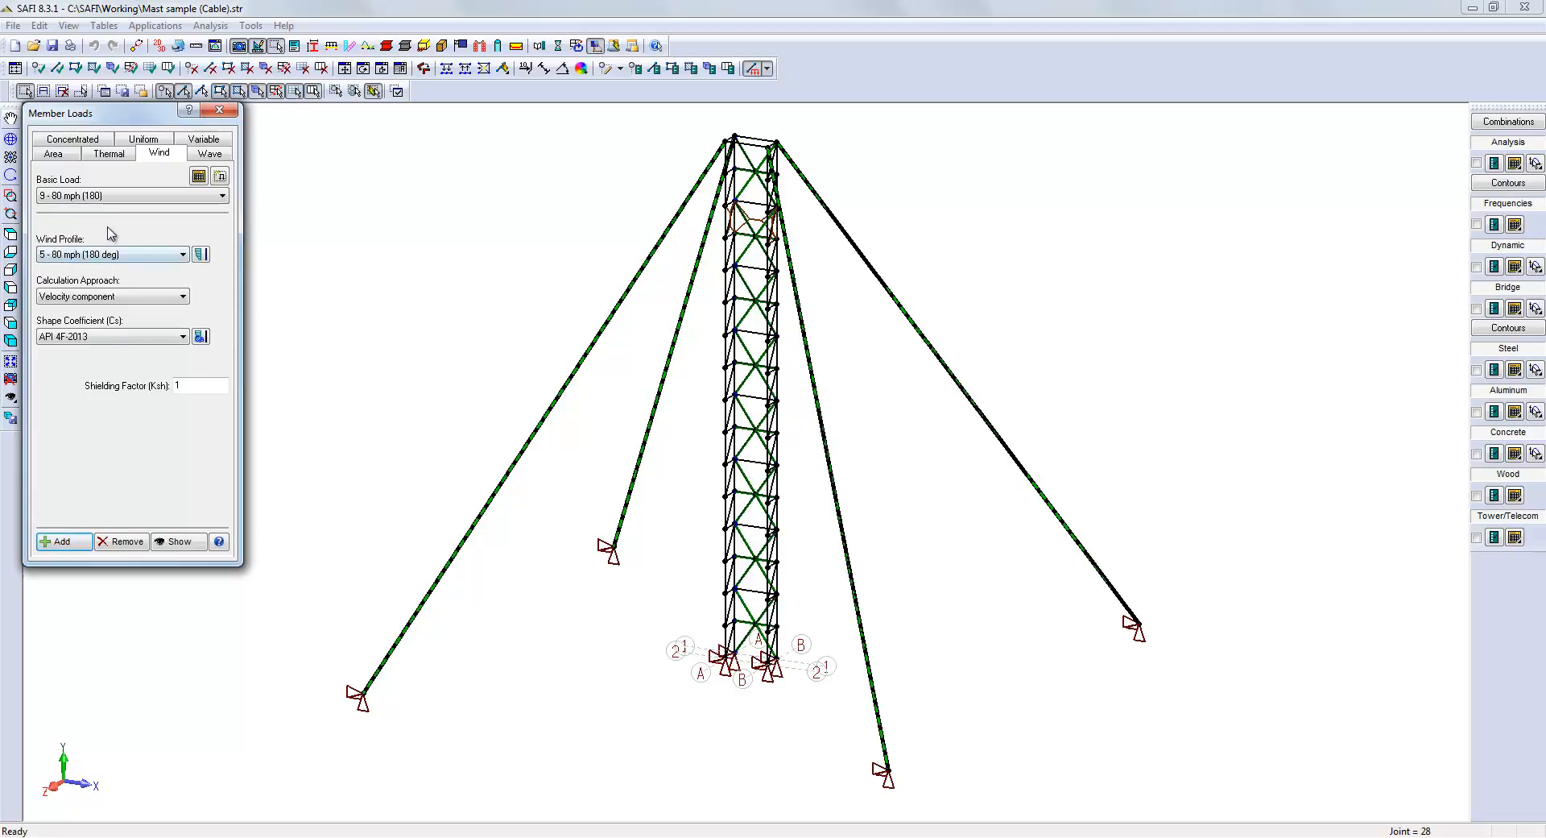
# Step: Add the guys' wind load for basic load 80 mph (225) with wind profile 80 mph (225 deg)
pyautogui.click(113, 196)
pyautogui.click(111, 284)
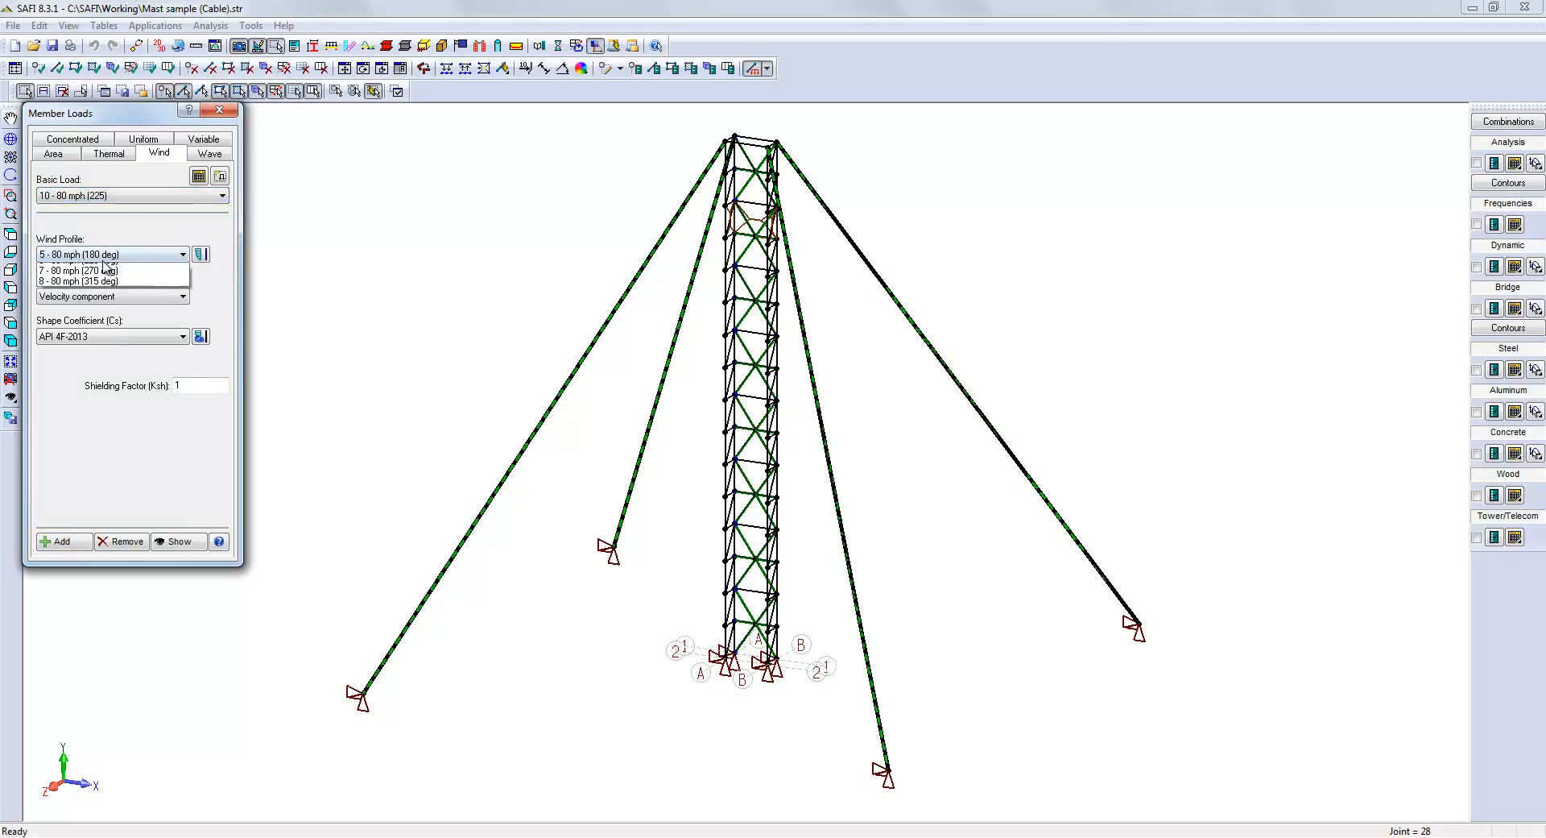
pyautogui.click(112, 255)
pyautogui.click(96, 321)
pyautogui.click(64, 541)
# Step: Add the guys' wind load for basic load 80 mph (270) with wind profile 80 mph (270 deg)
pyautogui.click(119, 197)
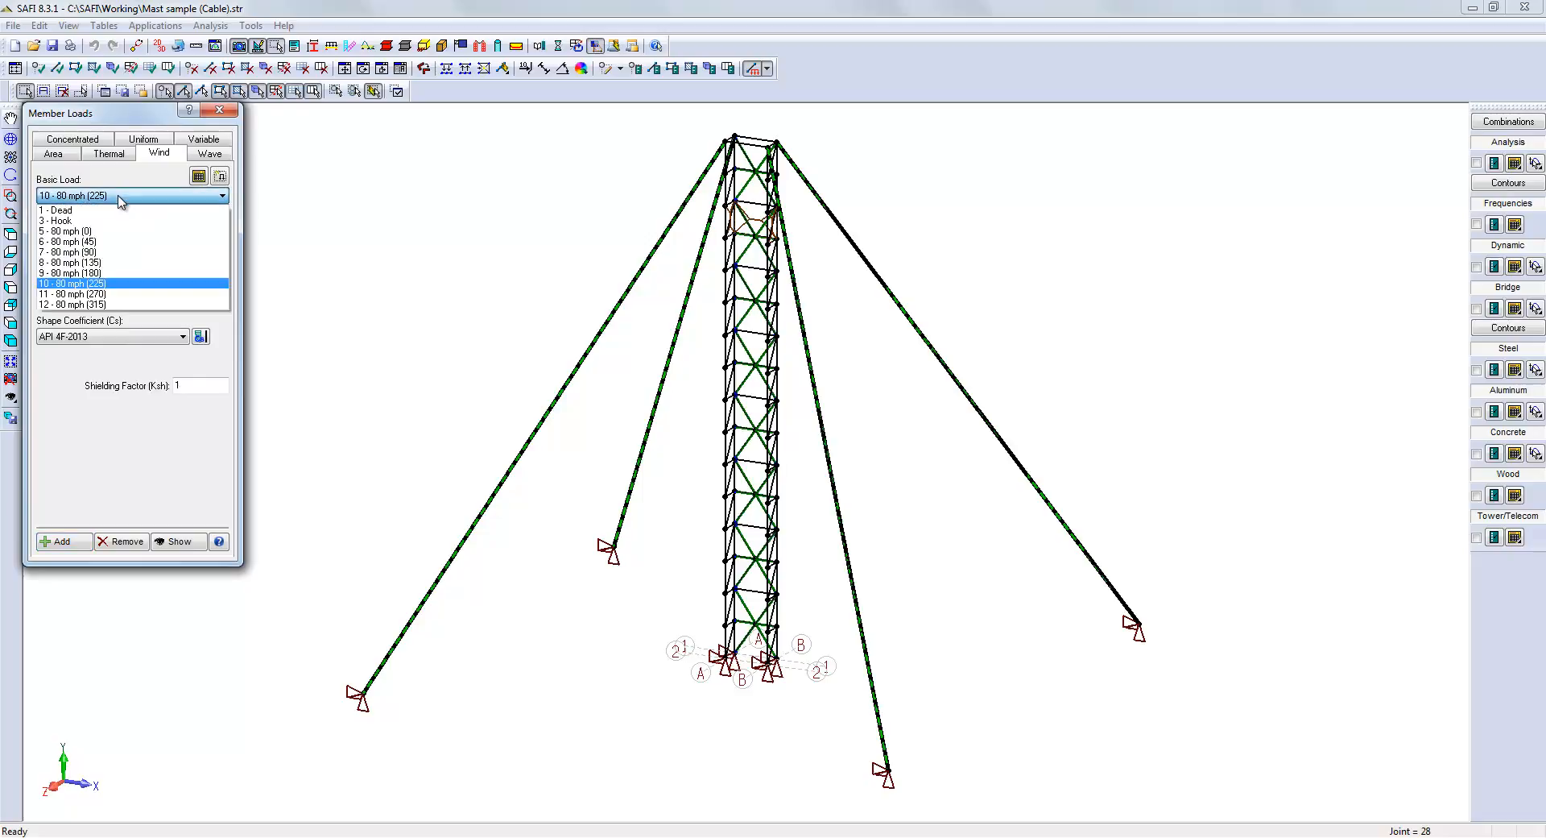
pyautogui.click(115, 295)
pyautogui.click(109, 255)
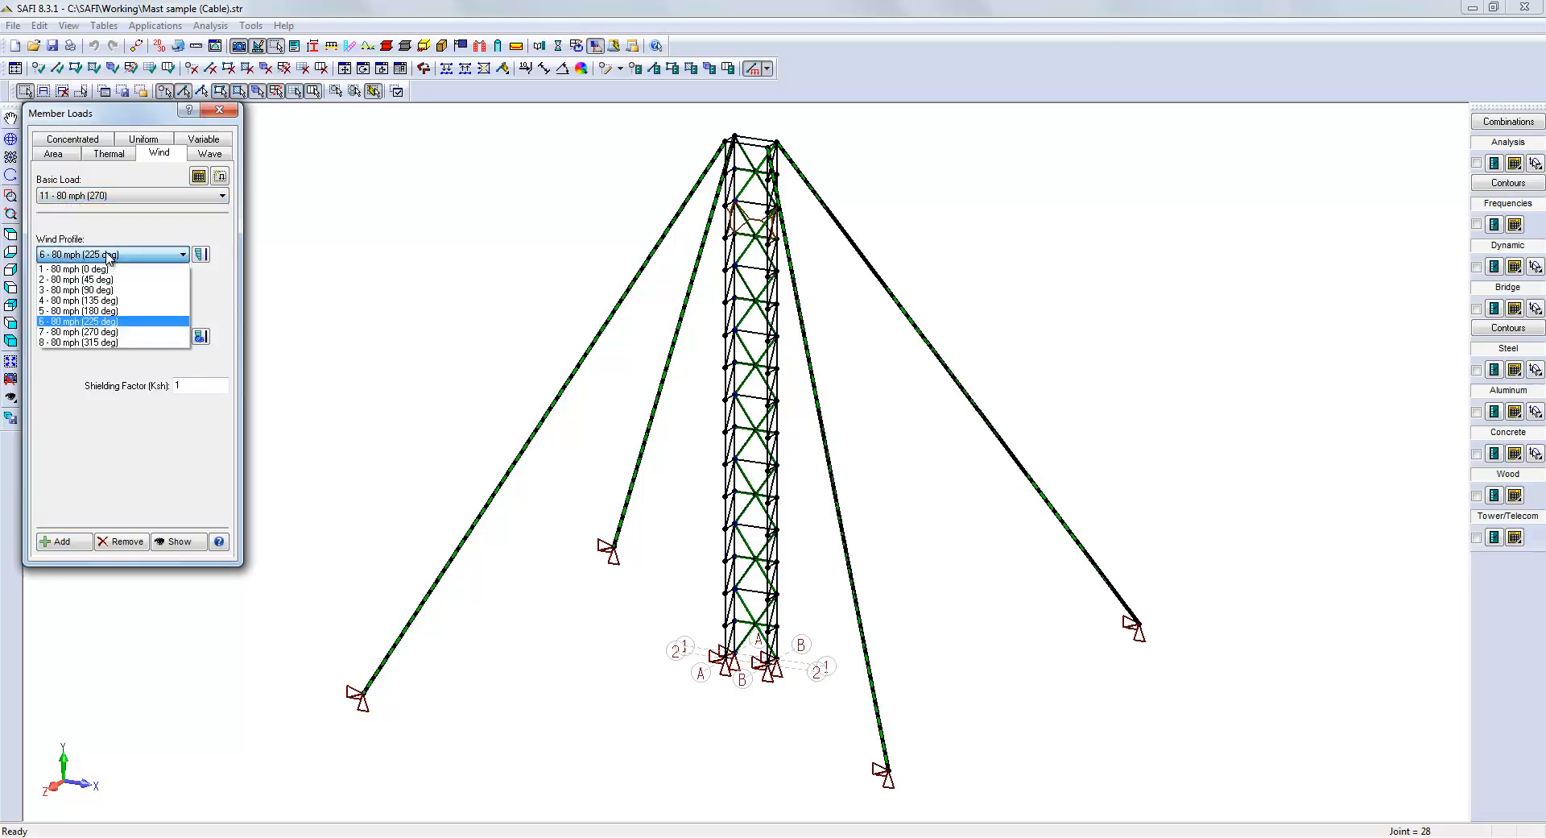
pyautogui.click(109, 331)
pyautogui.click(62, 543)
# Step: Add the guys' wind load for basic load 80 mph (315) with wind profile 80 mph (315 deg)
pyautogui.click(102, 196)
pyautogui.click(101, 305)
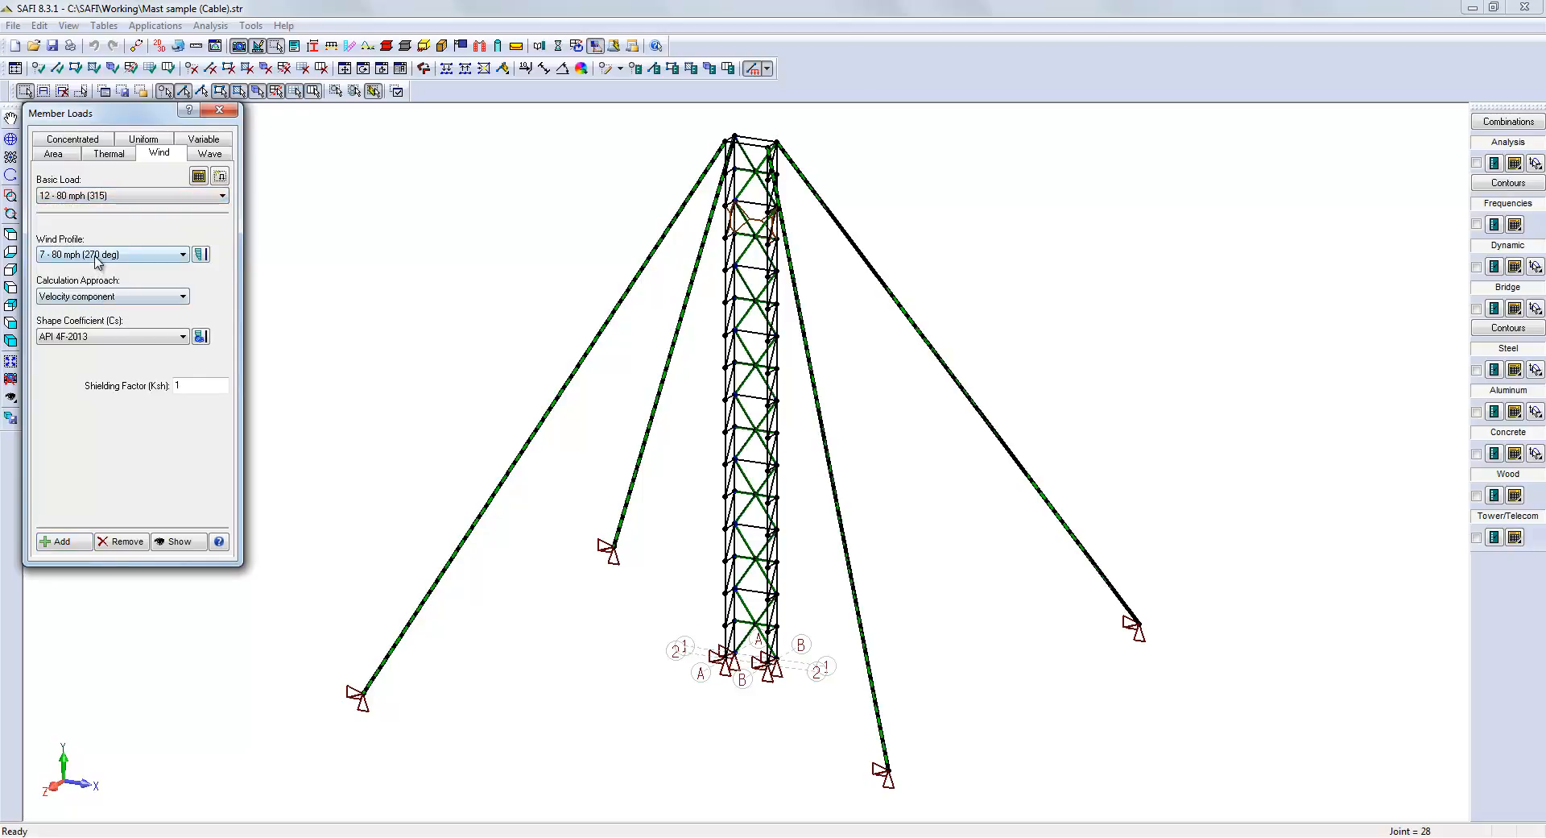
pyautogui.click(110, 254)
pyautogui.click(96, 345)
pyautogui.click(50, 546)
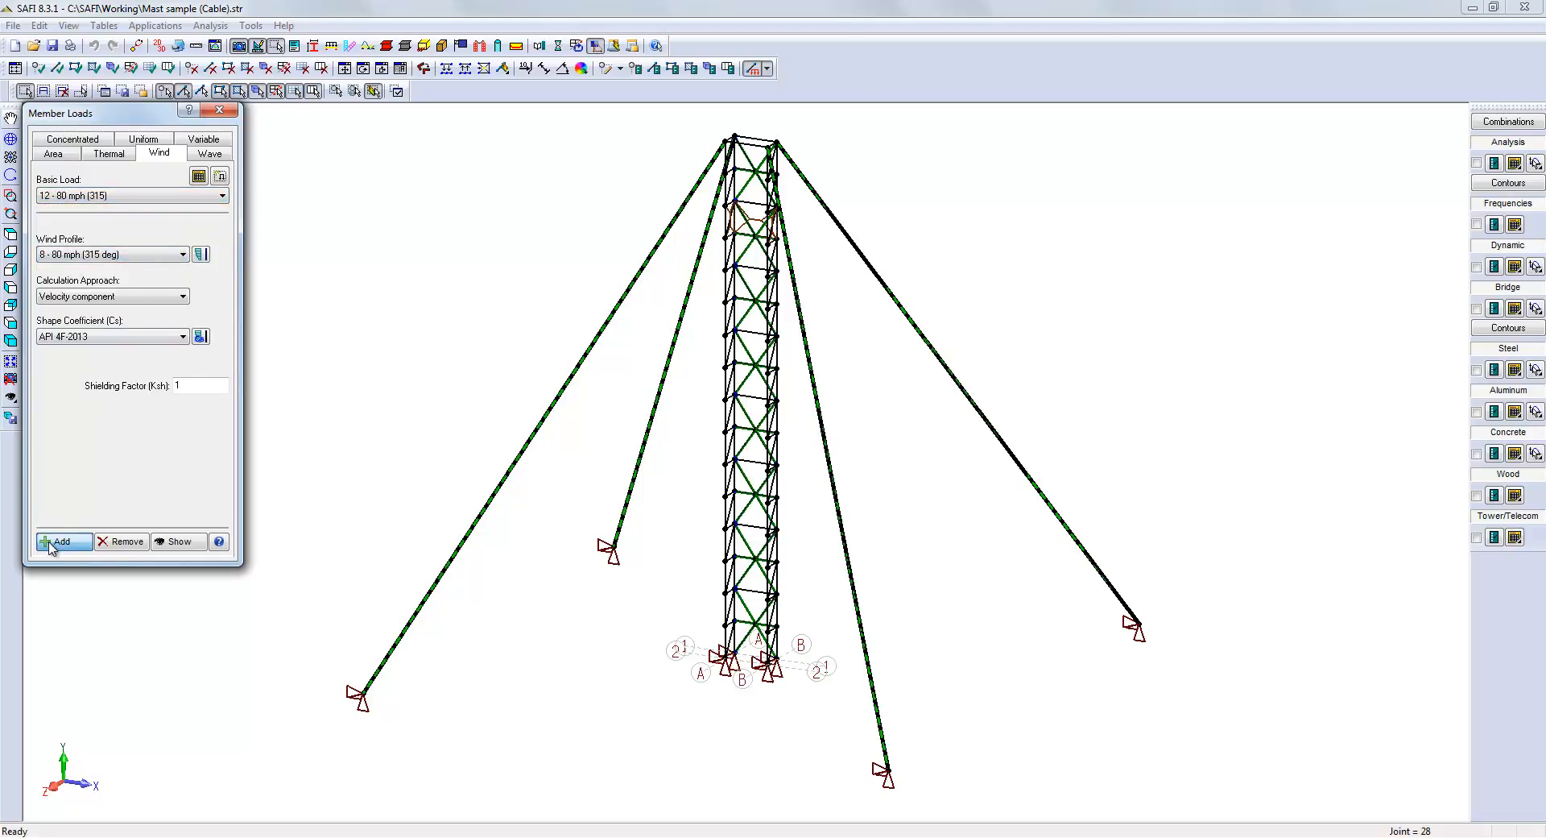
# Step: Finish the member wind loads and run the Static P-Delta analysis, saving the model changes
pyautogui.click(227, 112)
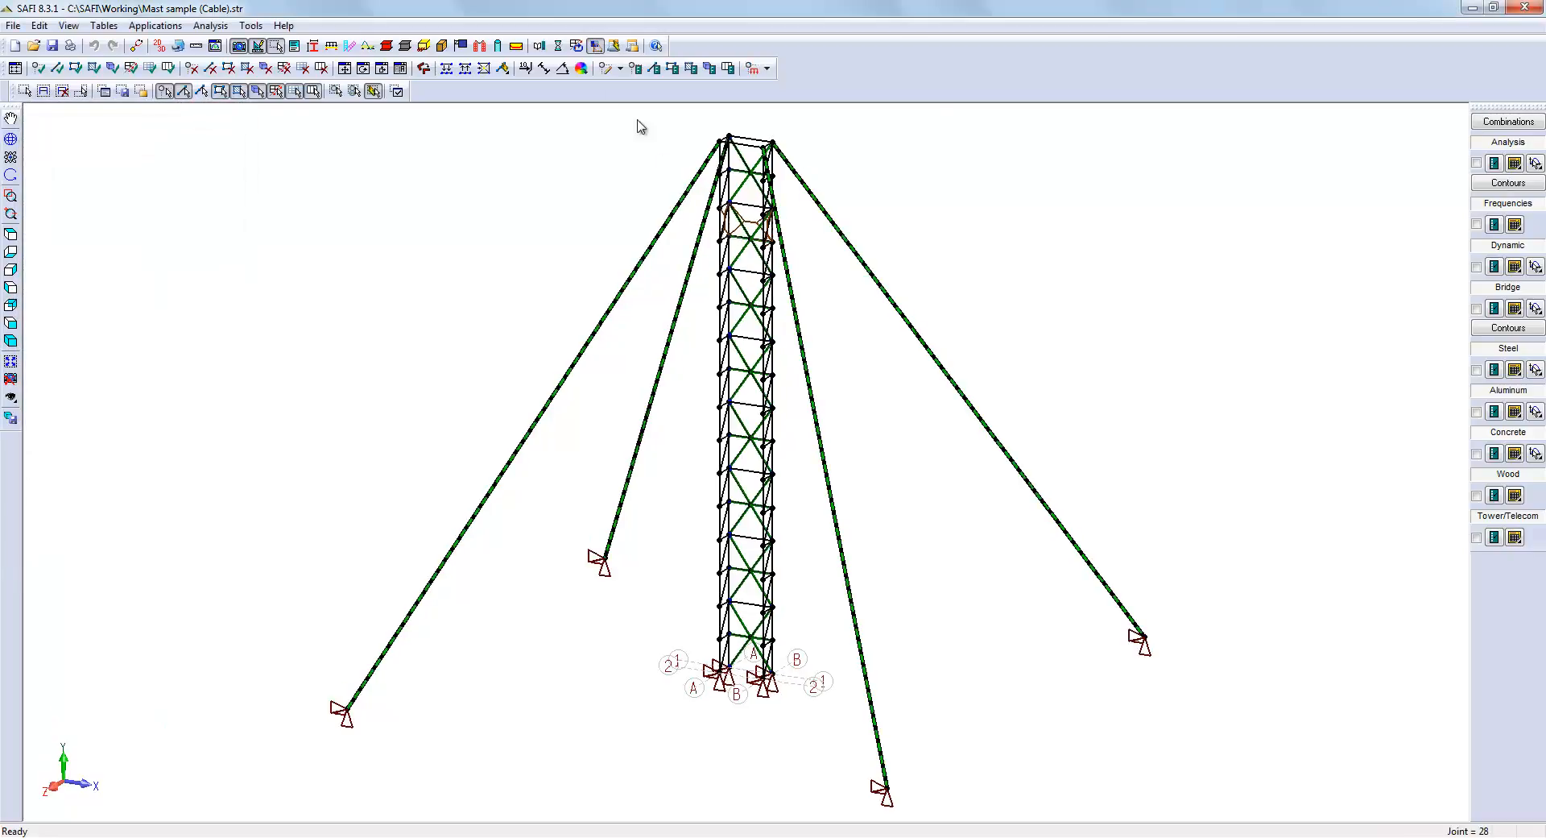
pyautogui.click(558, 46)
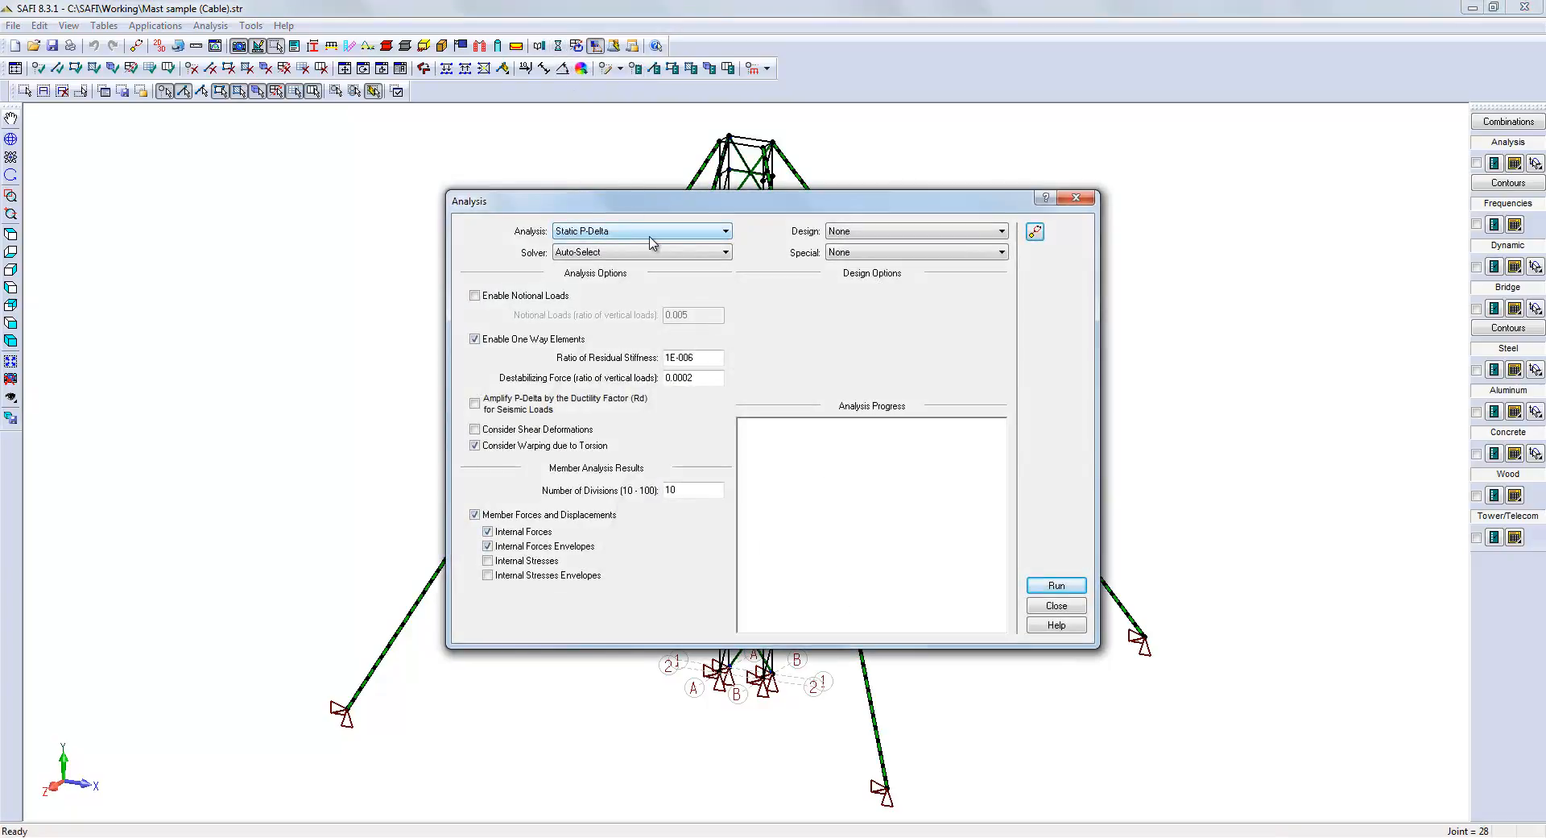
pyautogui.click(1057, 588)
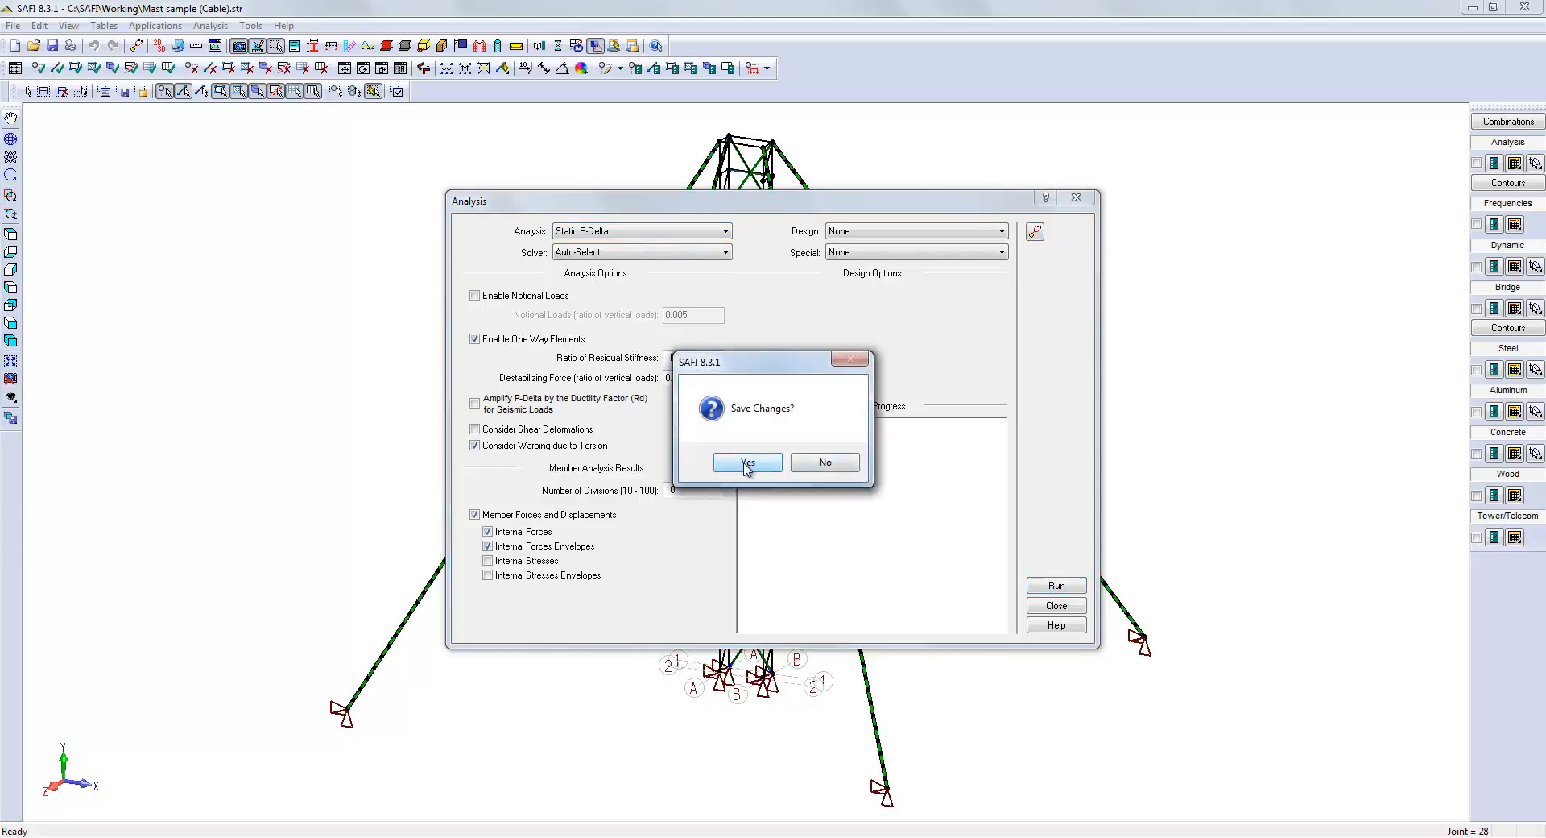
pyautogui.click(748, 464)
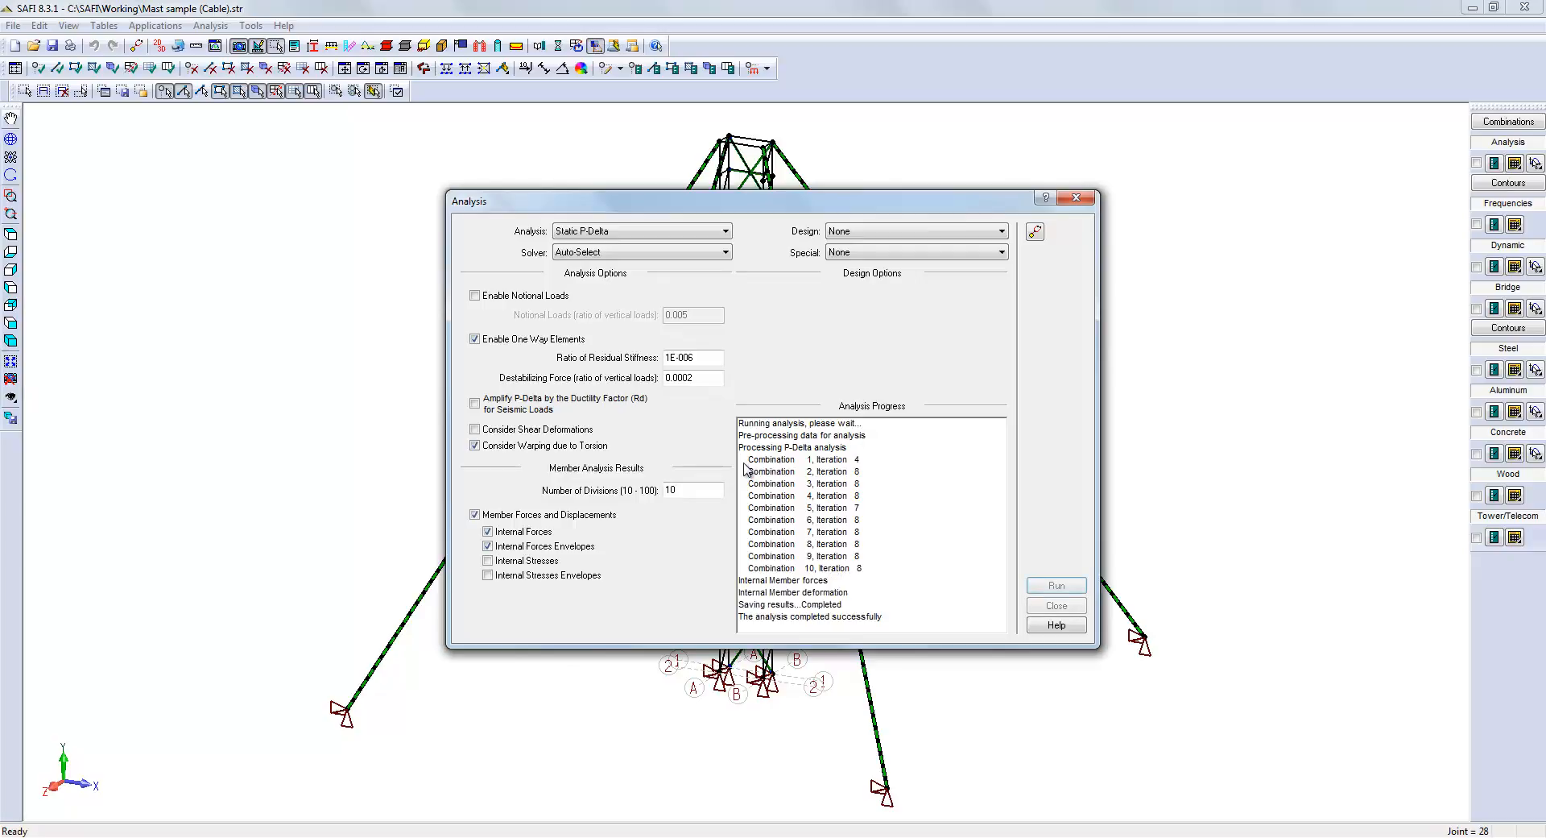
pyautogui.click(1056, 605)
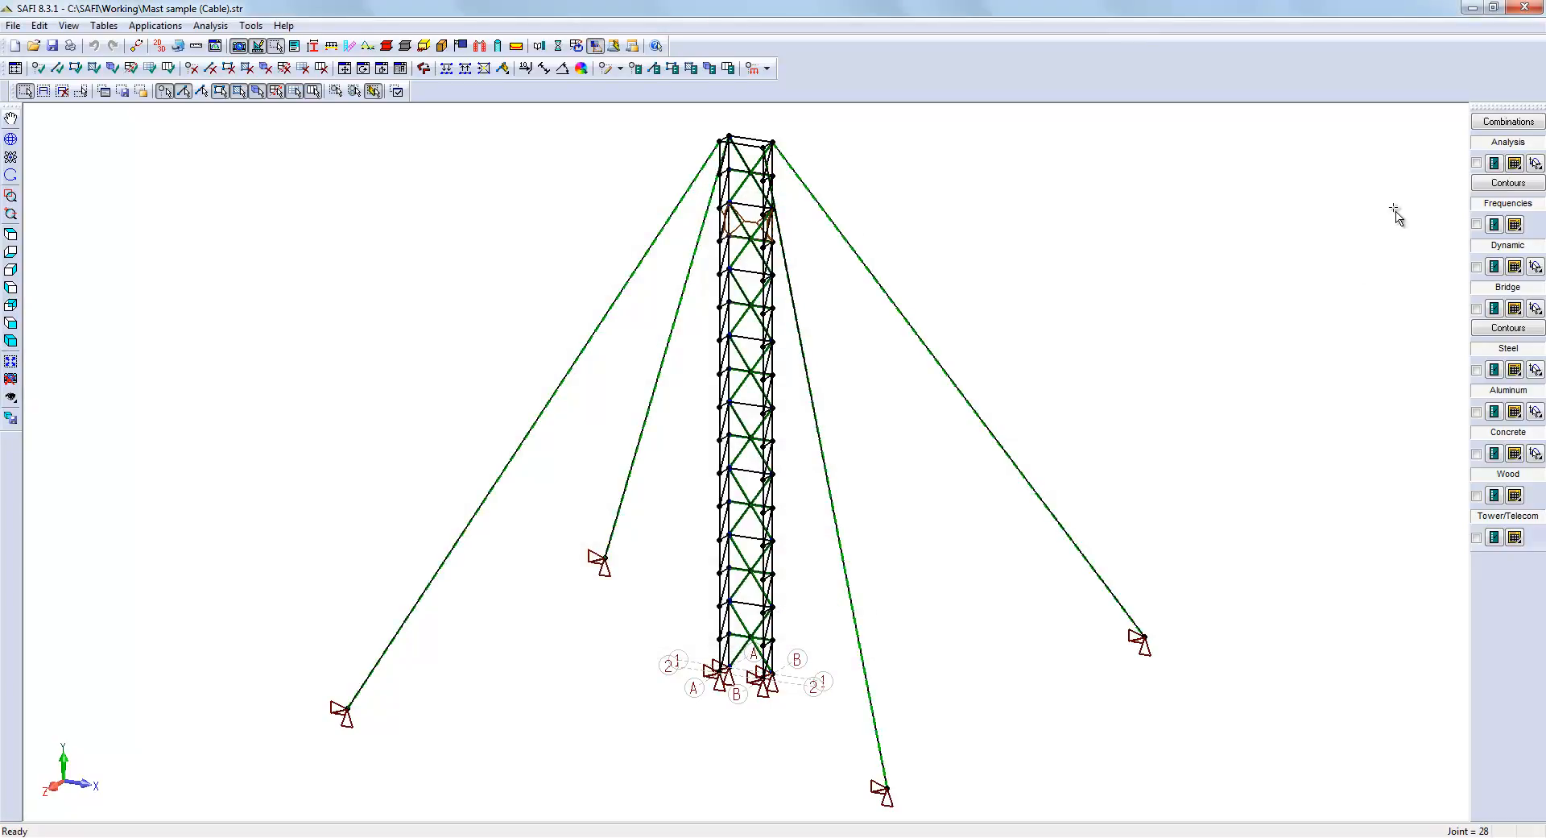
# Step: Display the analysis deformed shape over the mast model and examine the mast and guys from several angles
pyautogui.click(1477, 163)
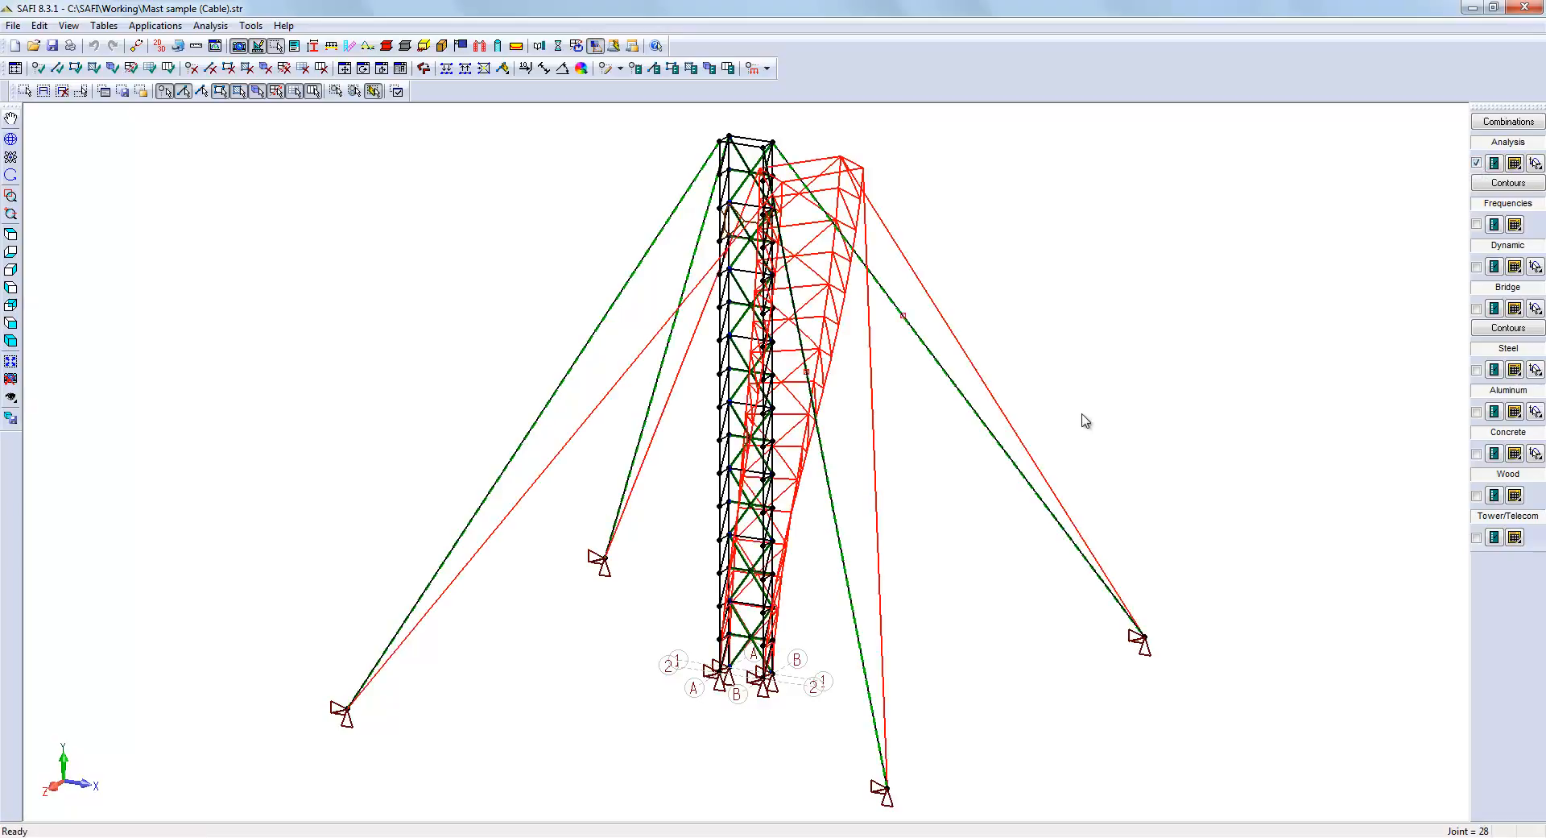
pyautogui.moveTo(831, 437); pyautogui.dragTo(879, 426, button='middle')
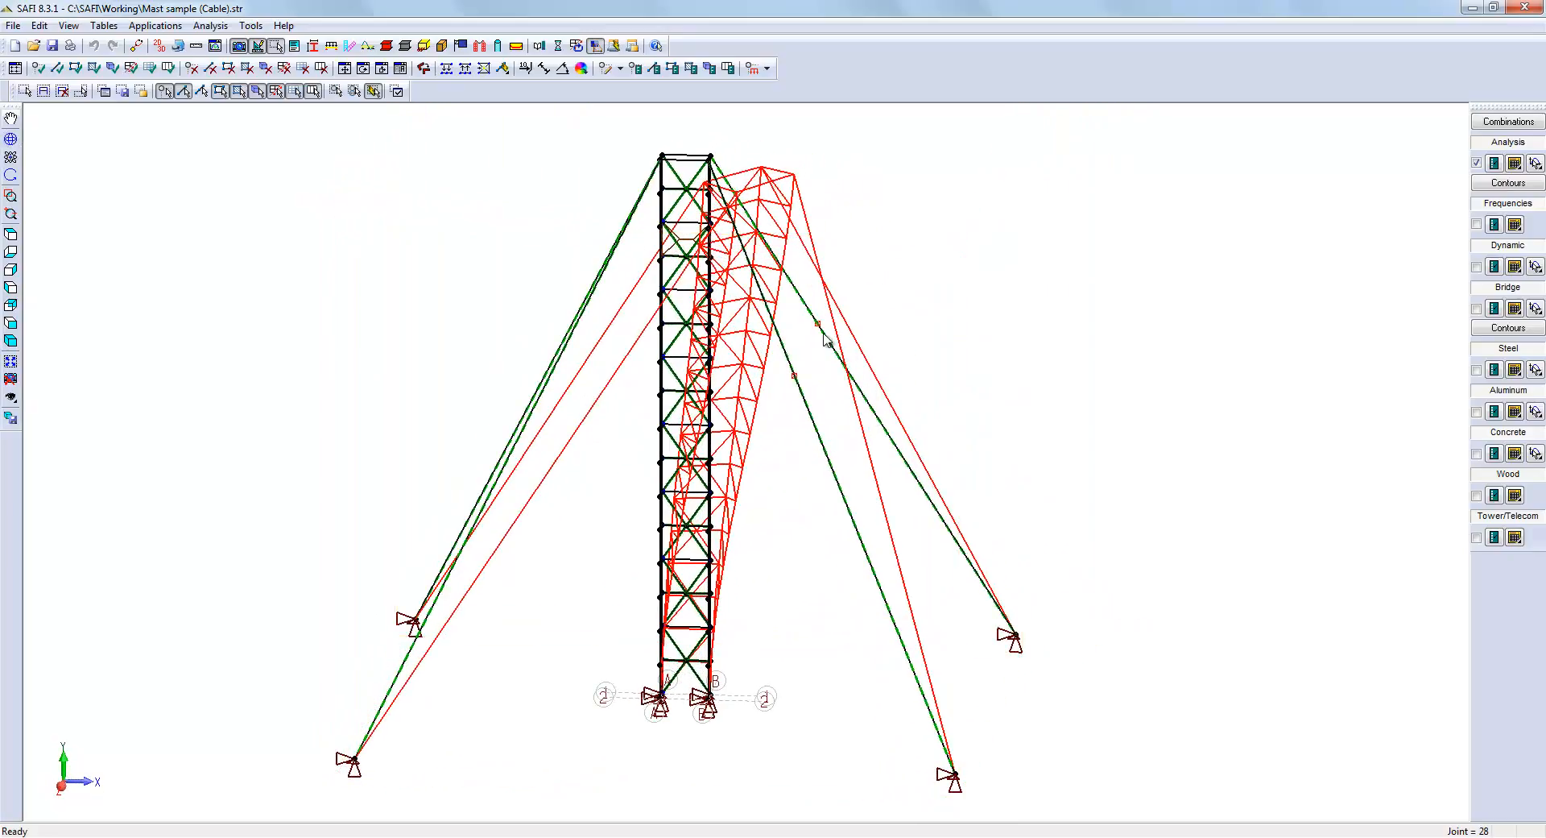
pyautogui.scroll(1, 825, 337)
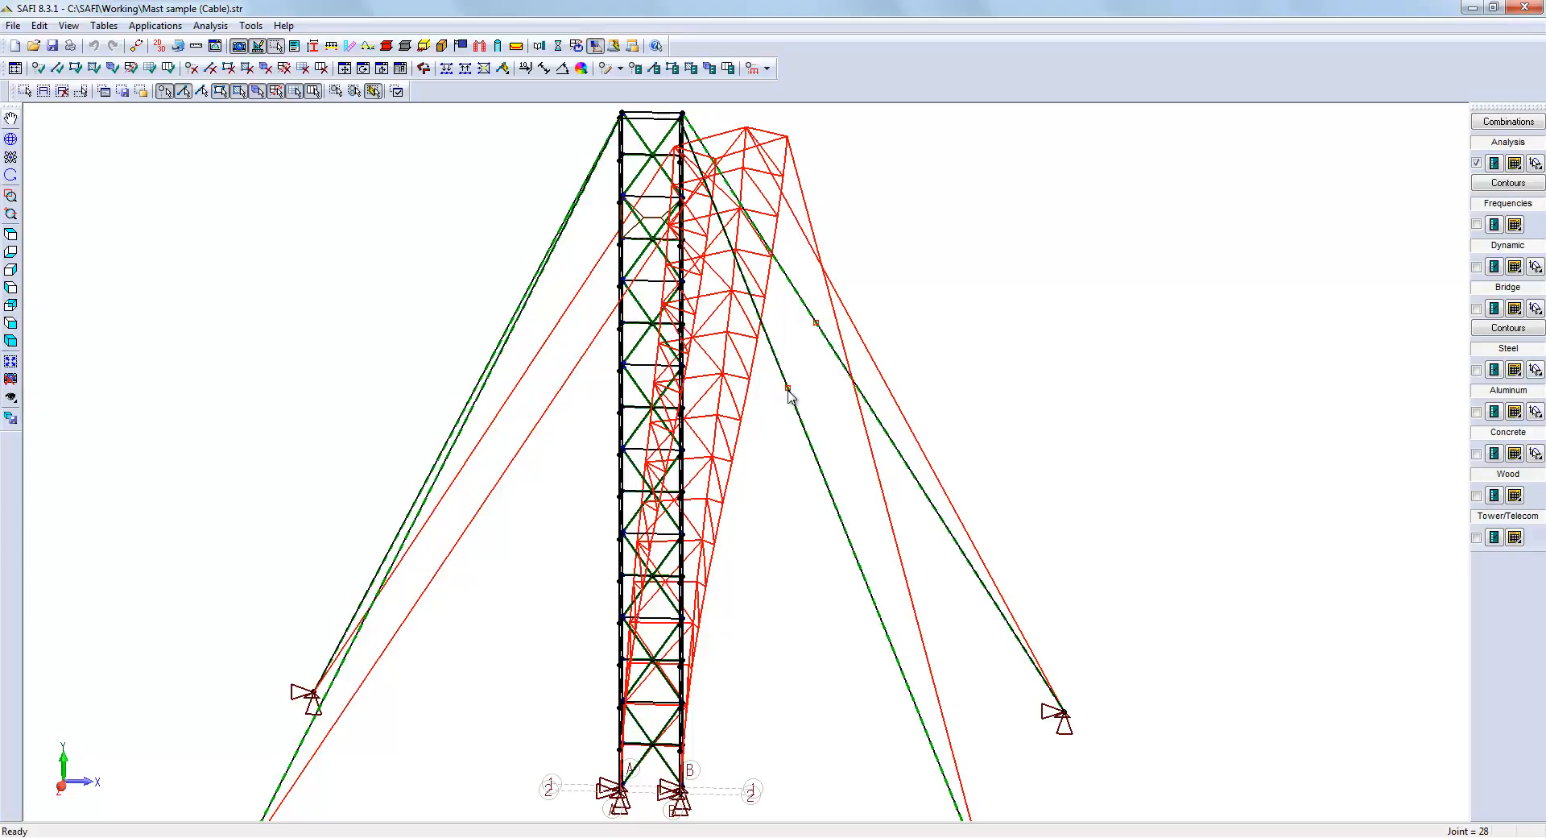
pyautogui.scroll(-1, 822, 309)
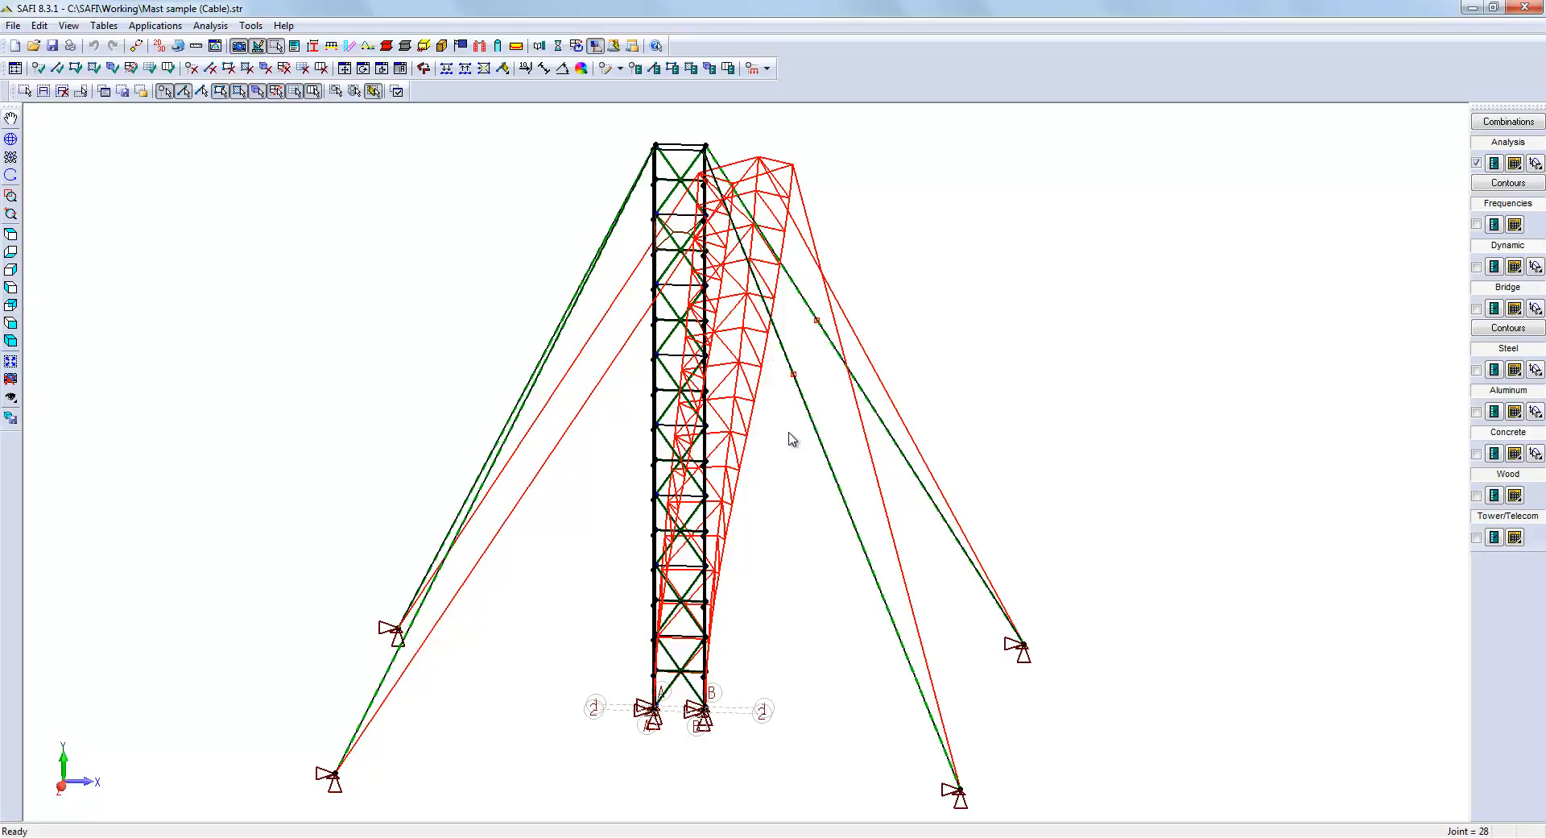
pyautogui.moveTo(685, 427); pyautogui.dragTo(642, 428, button='middle')
# Step: Examine the Fx internal member forces of back-left guy M191 for load combination 3 - D+W0+Hook
pyautogui.click(1535, 163)
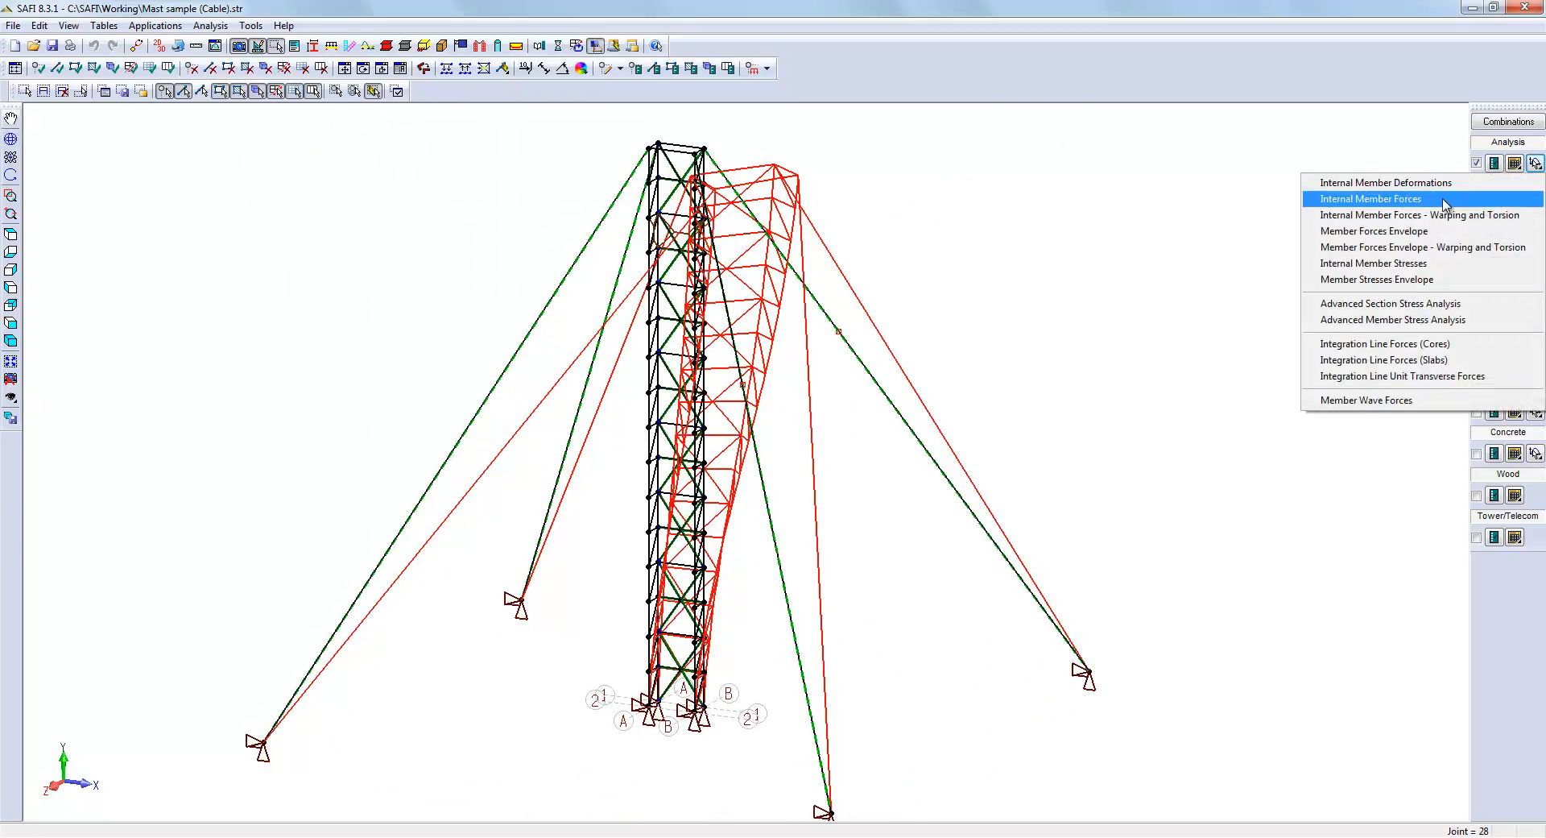
pyautogui.click(1445, 201)
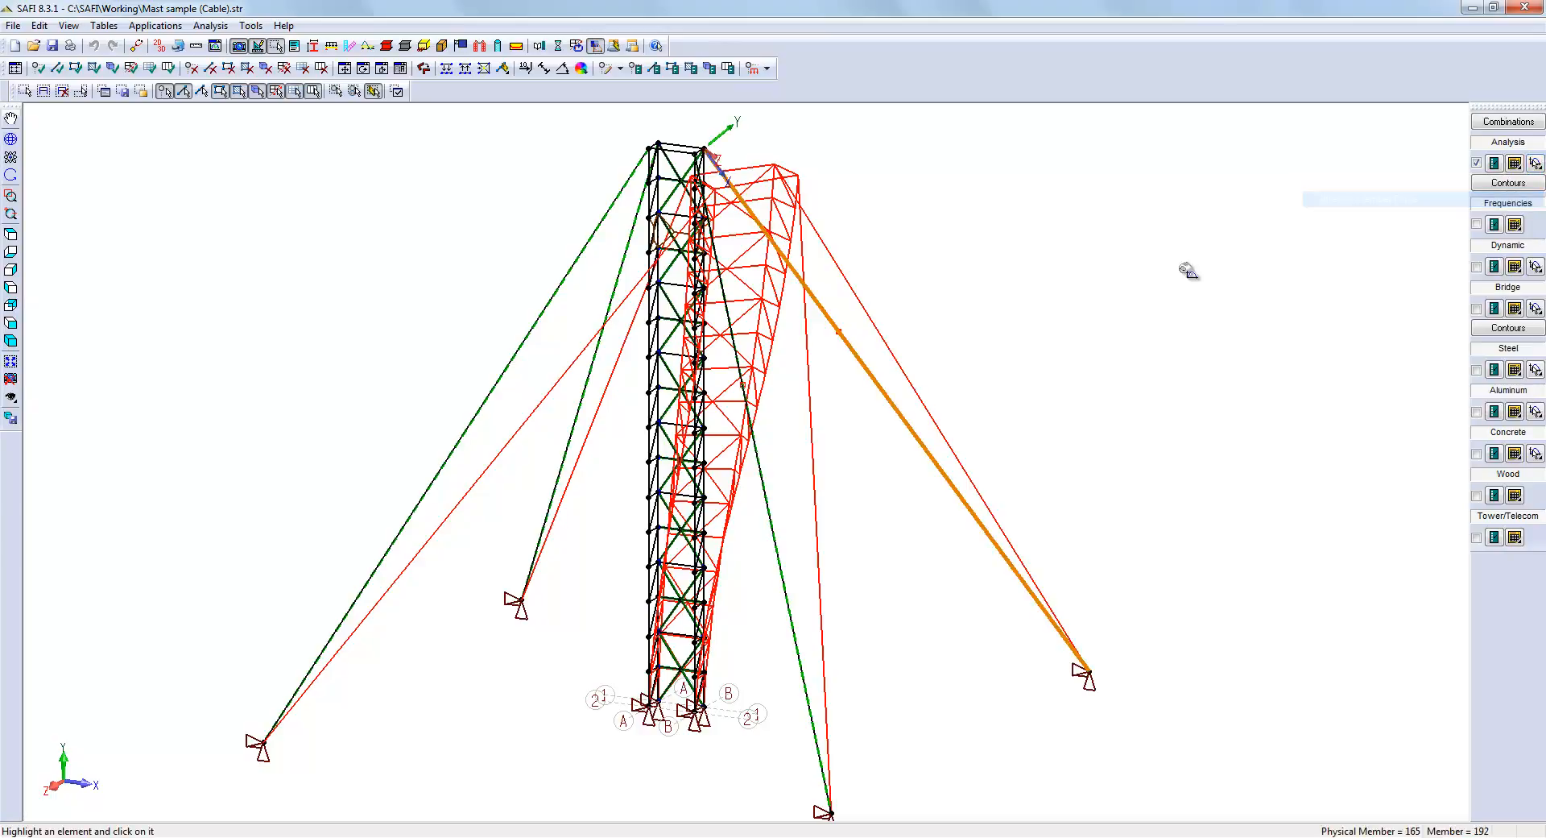
pyautogui.click(613, 367)
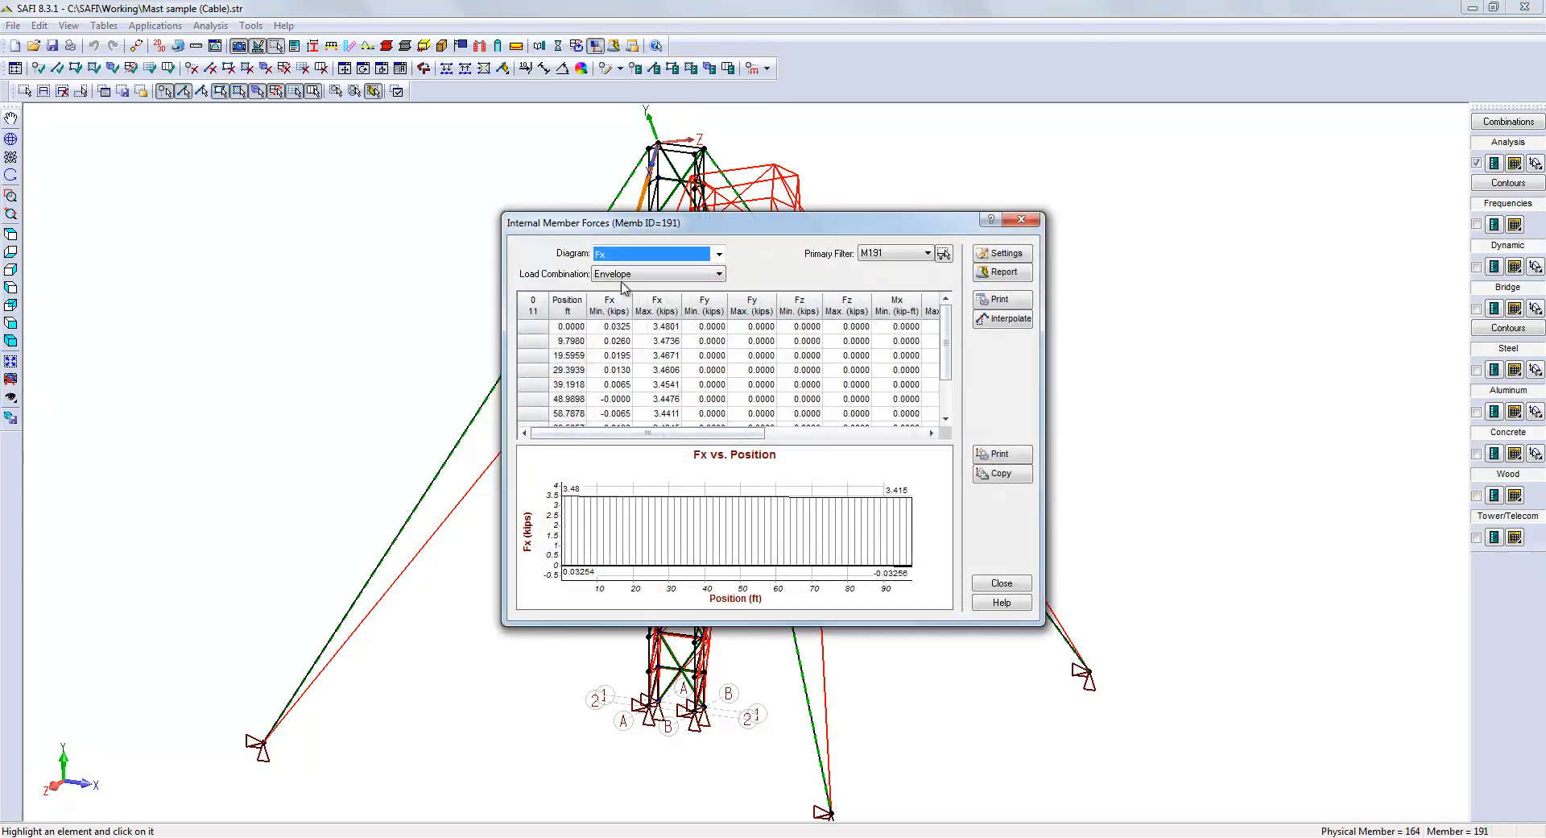
pyautogui.click(621, 275)
pyautogui.click(640, 332)
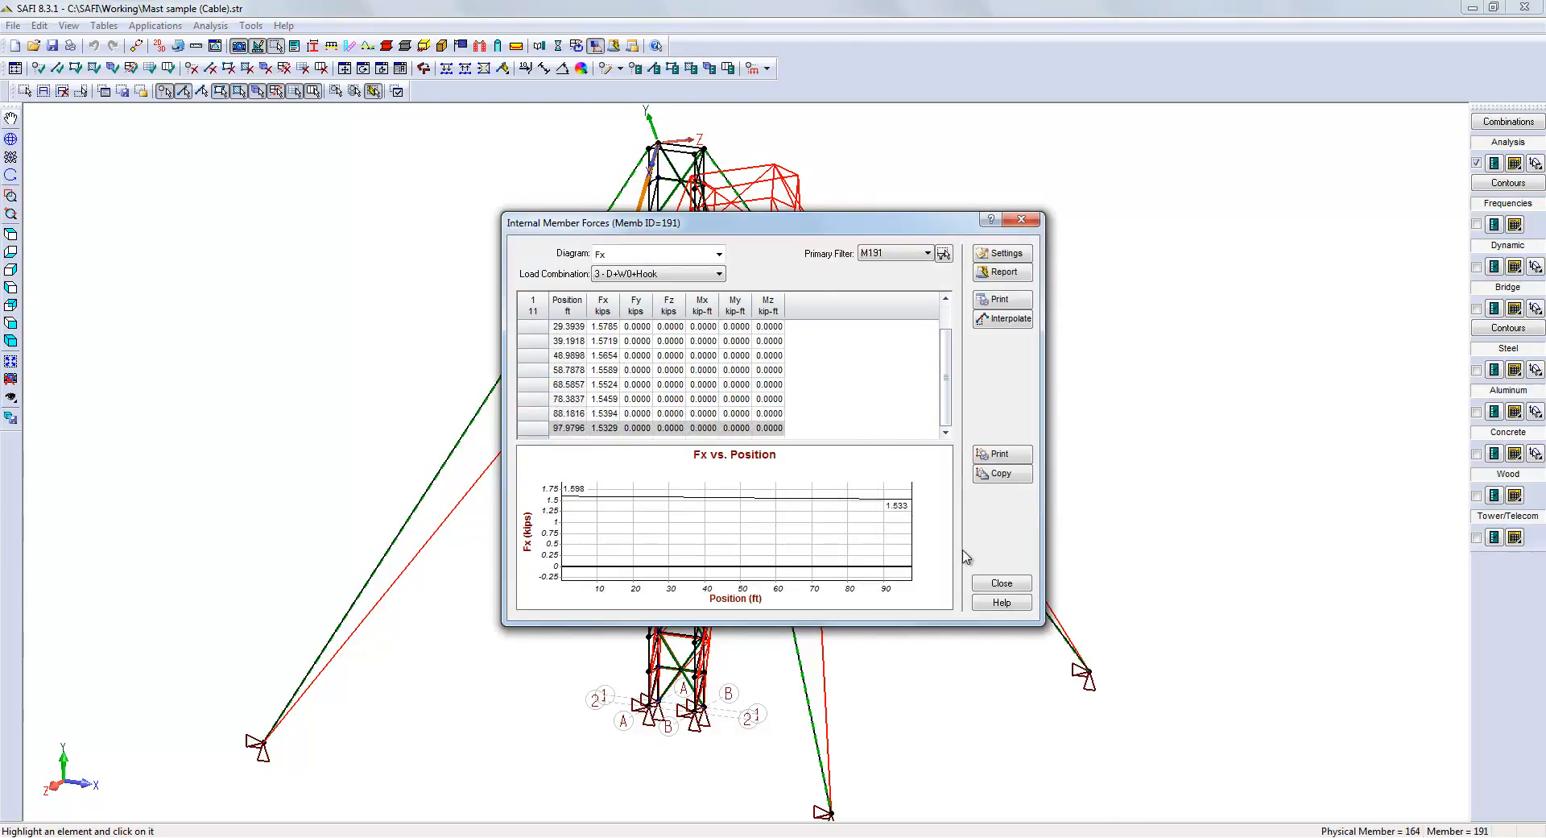
pyautogui.click(1000, 583)
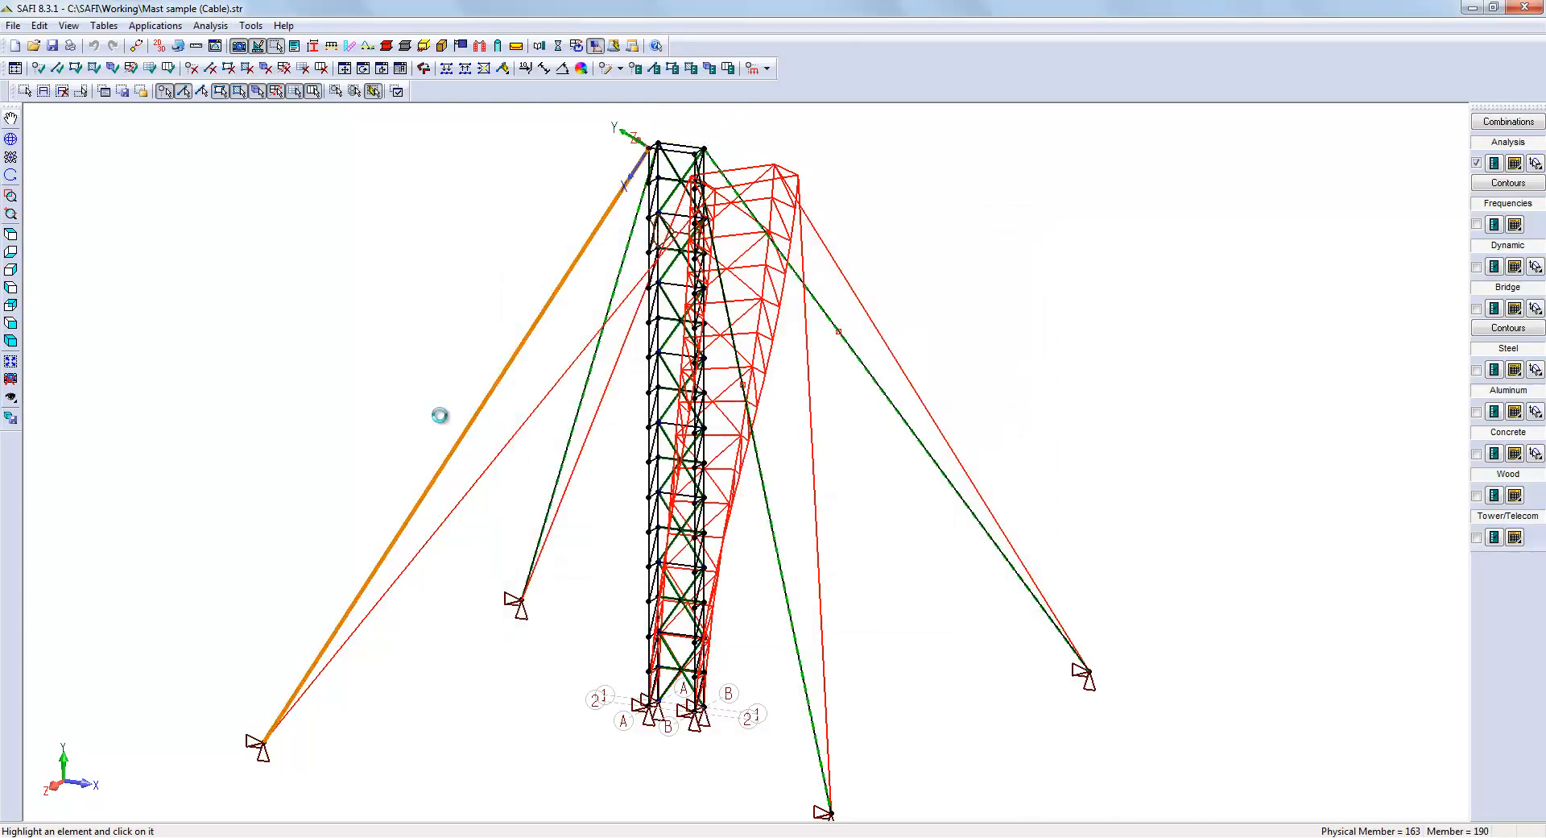
# Step: Examine the Fx internal member forces of front-left guy M190 and right-hand guy M192 for the same load combination
pyautogui.click(441, 417)
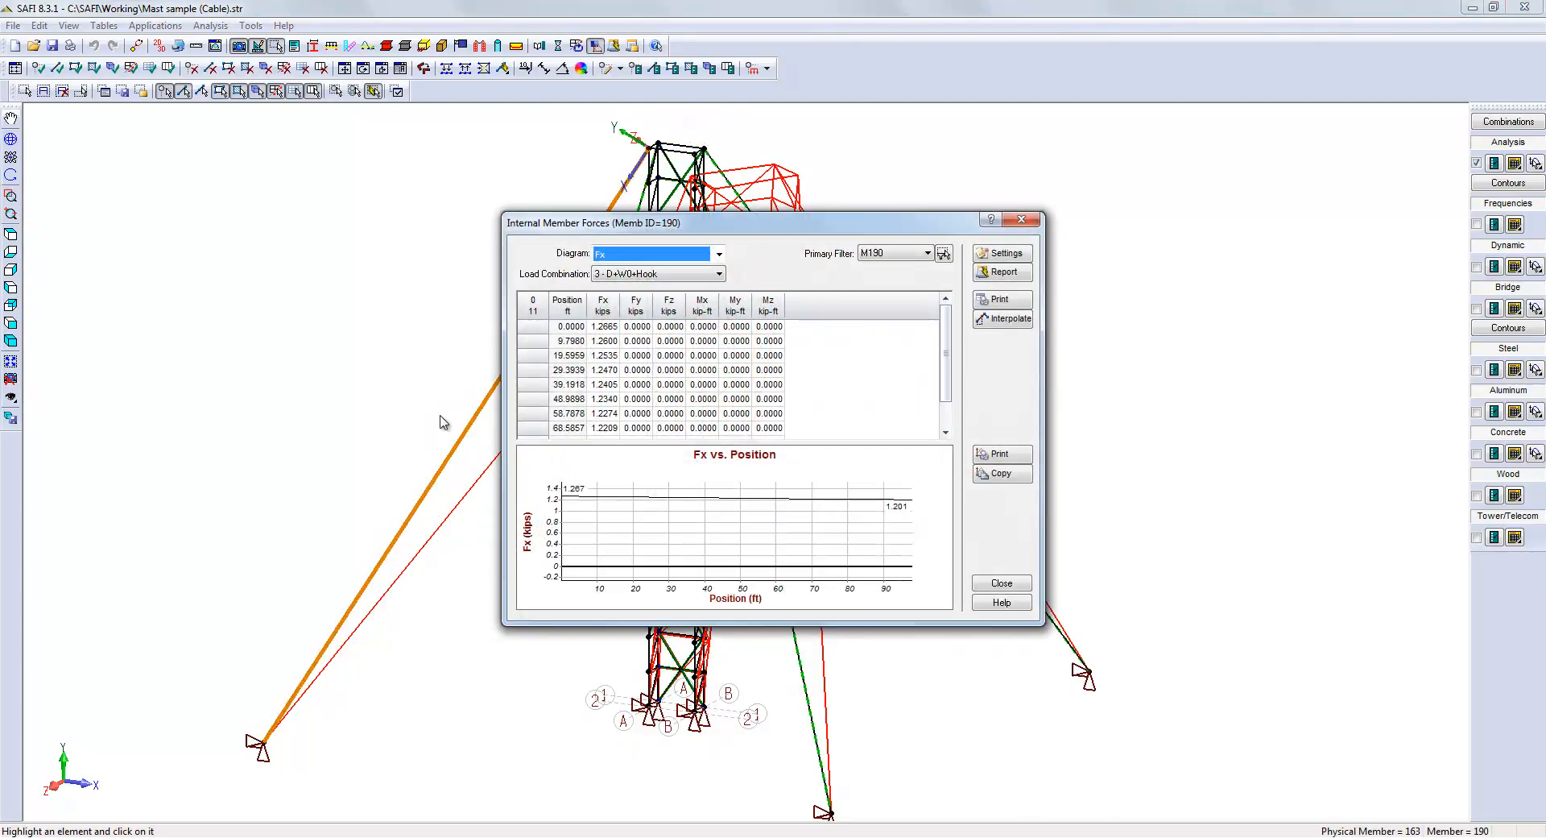
pyautogui.click(998, 584)
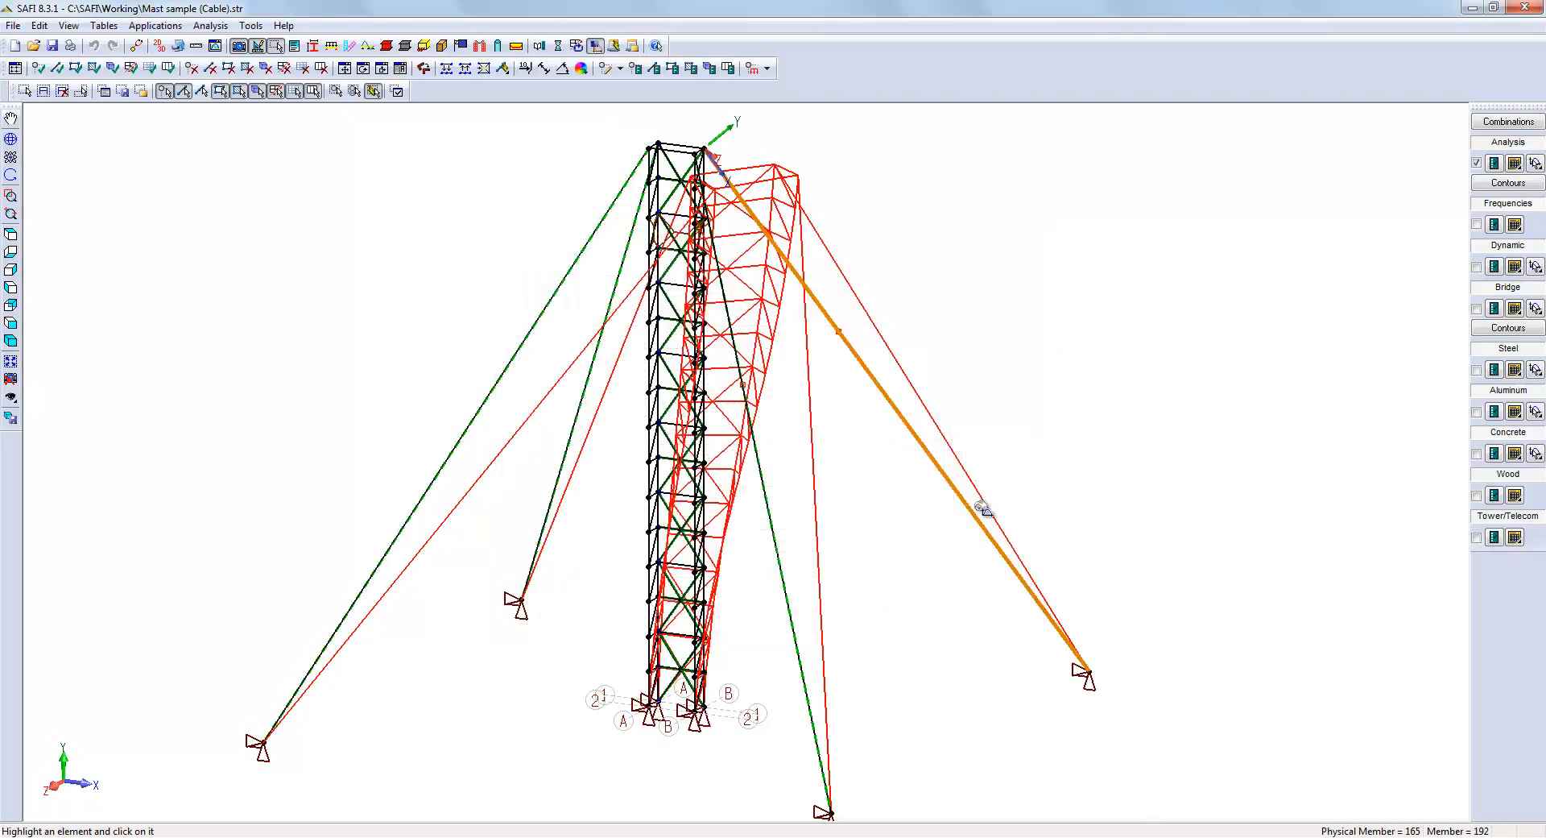
pyautogui.click(973, 492)
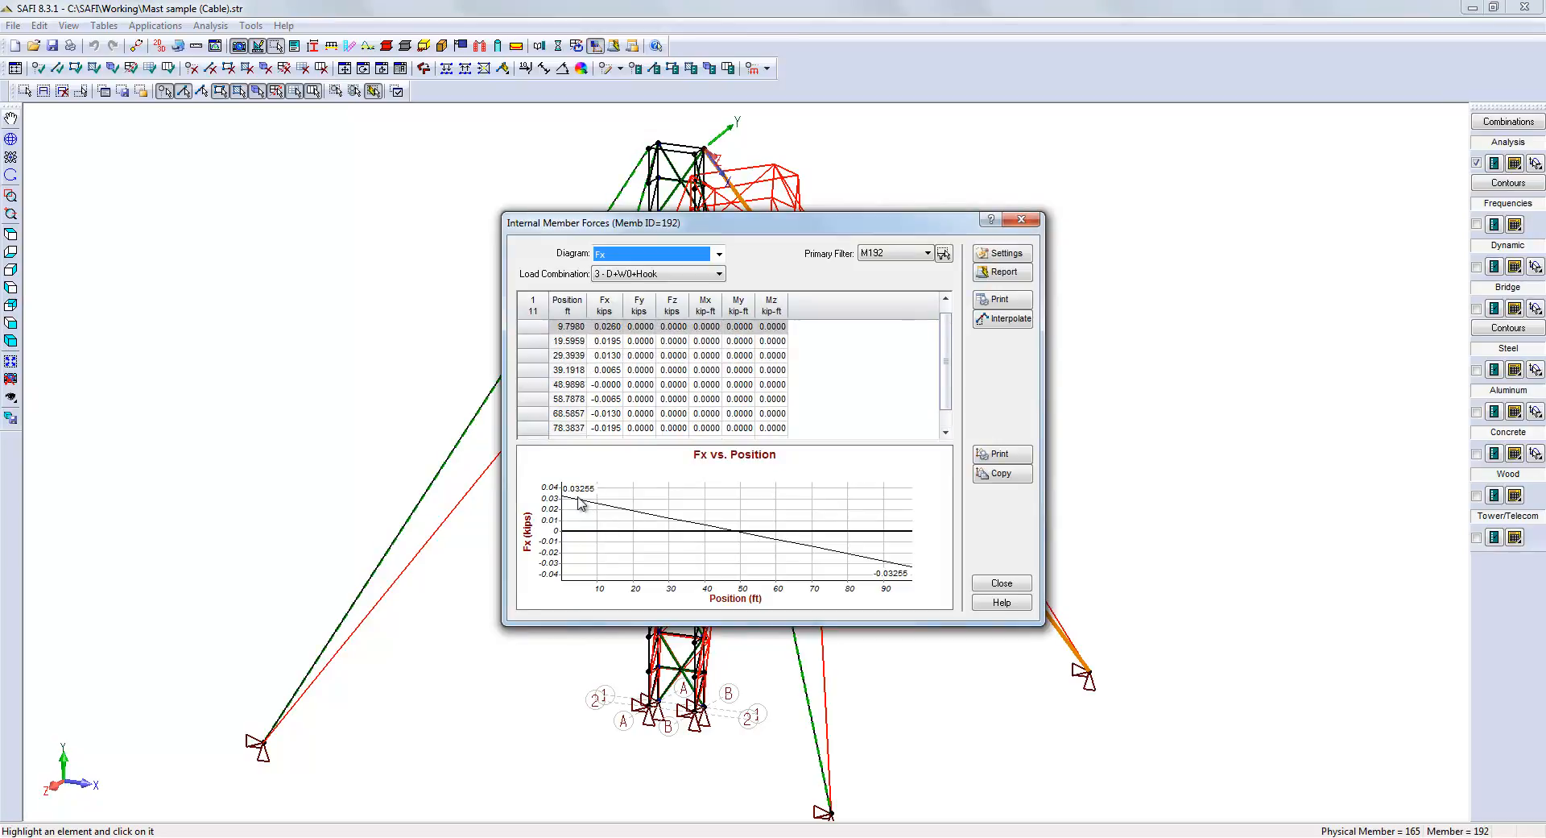
pyautogui.click(1012, 584)
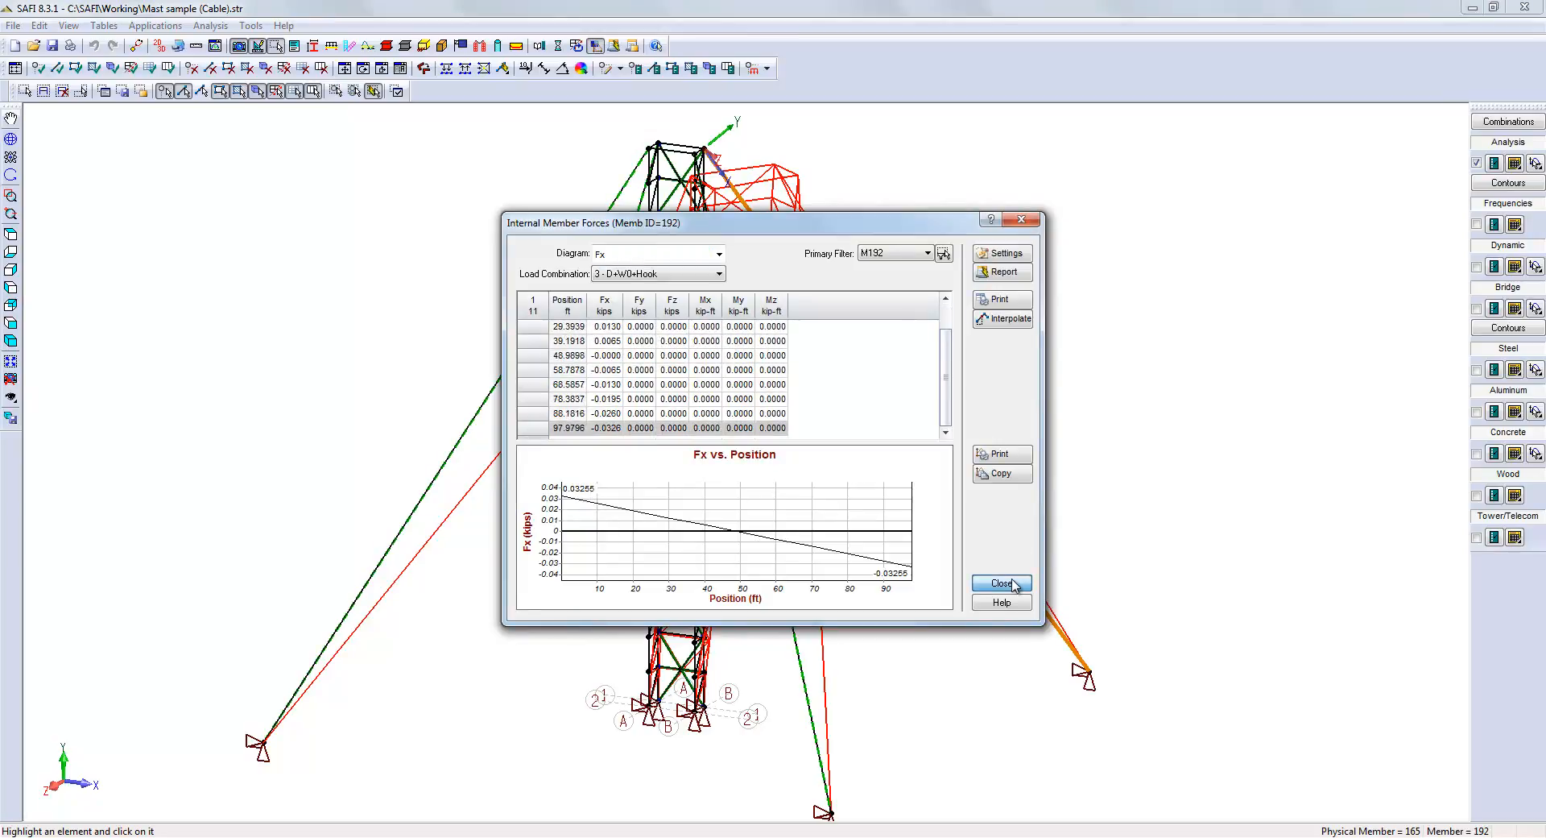
pyautogui.click(1014, 585)
pyautogui.press('Escape')
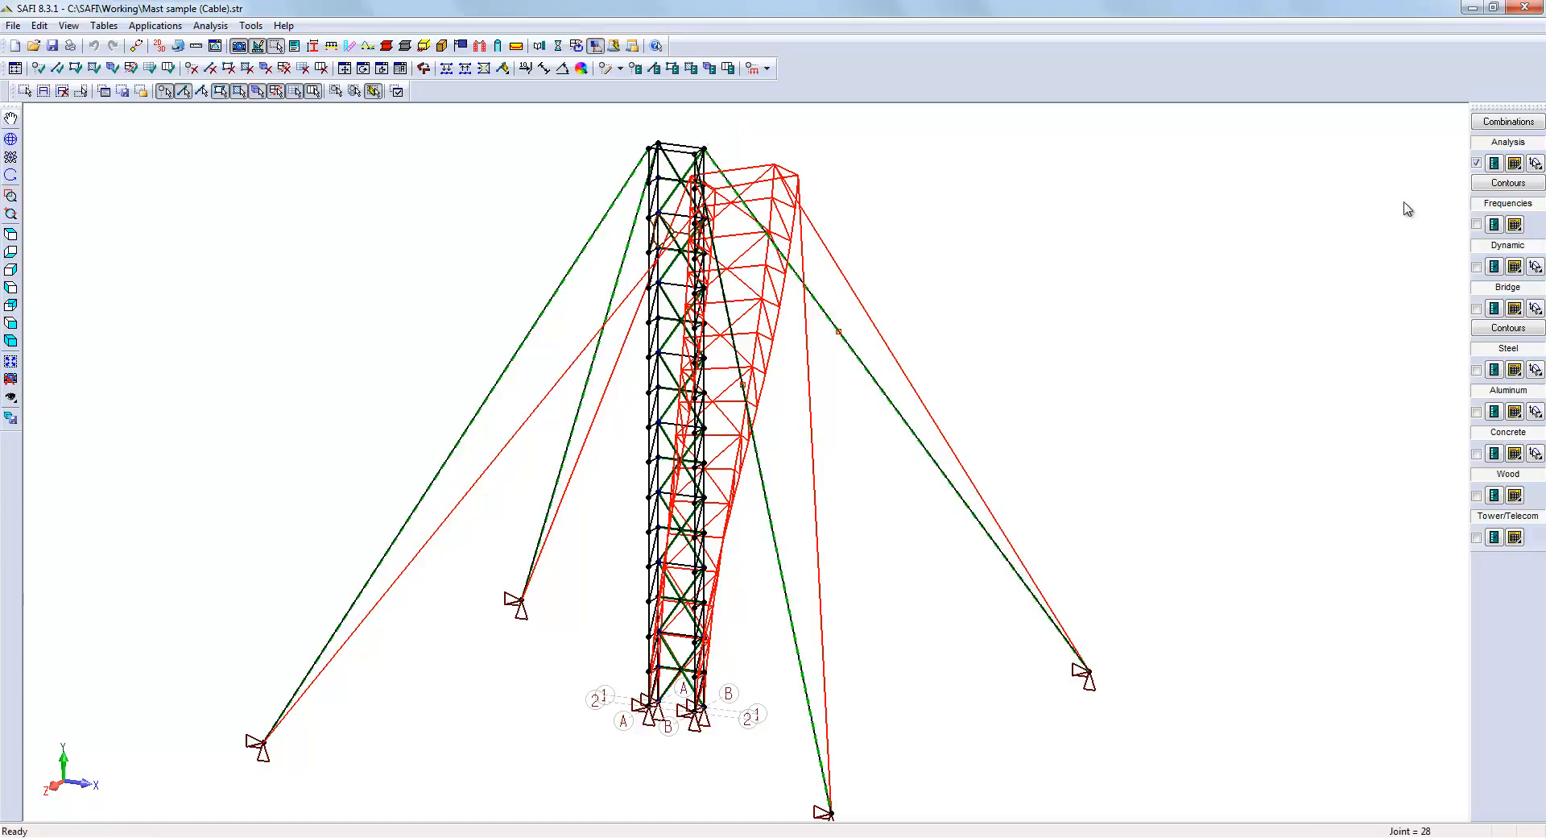
# Step: Switch the displayed results from load combination 3 - D+W0+Hook to 7 - D+W180+Hook
pyautogui.click(1498, 123)
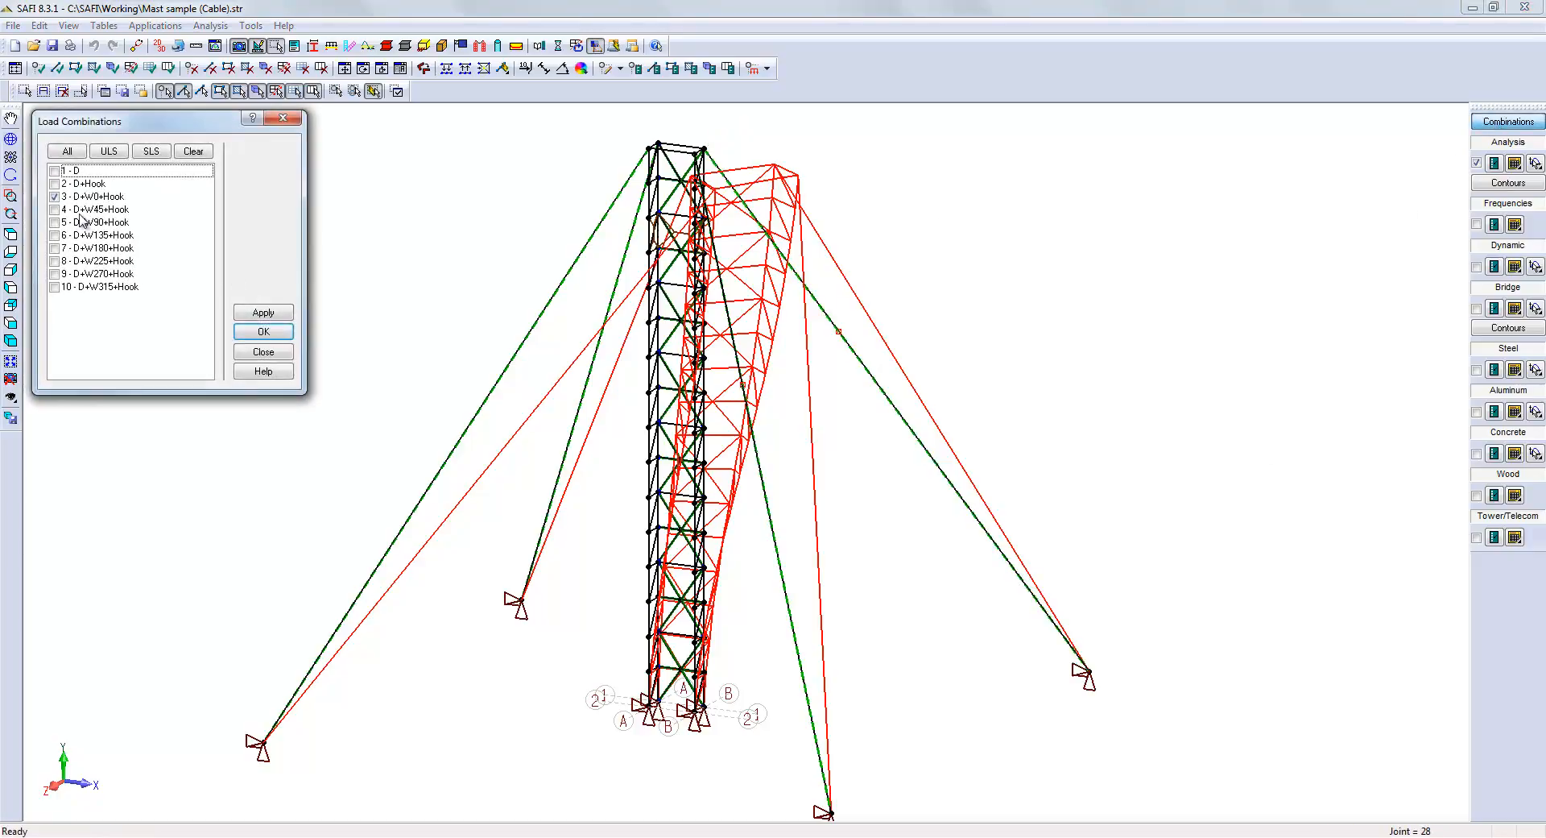
pyautogui.click(57, 196)
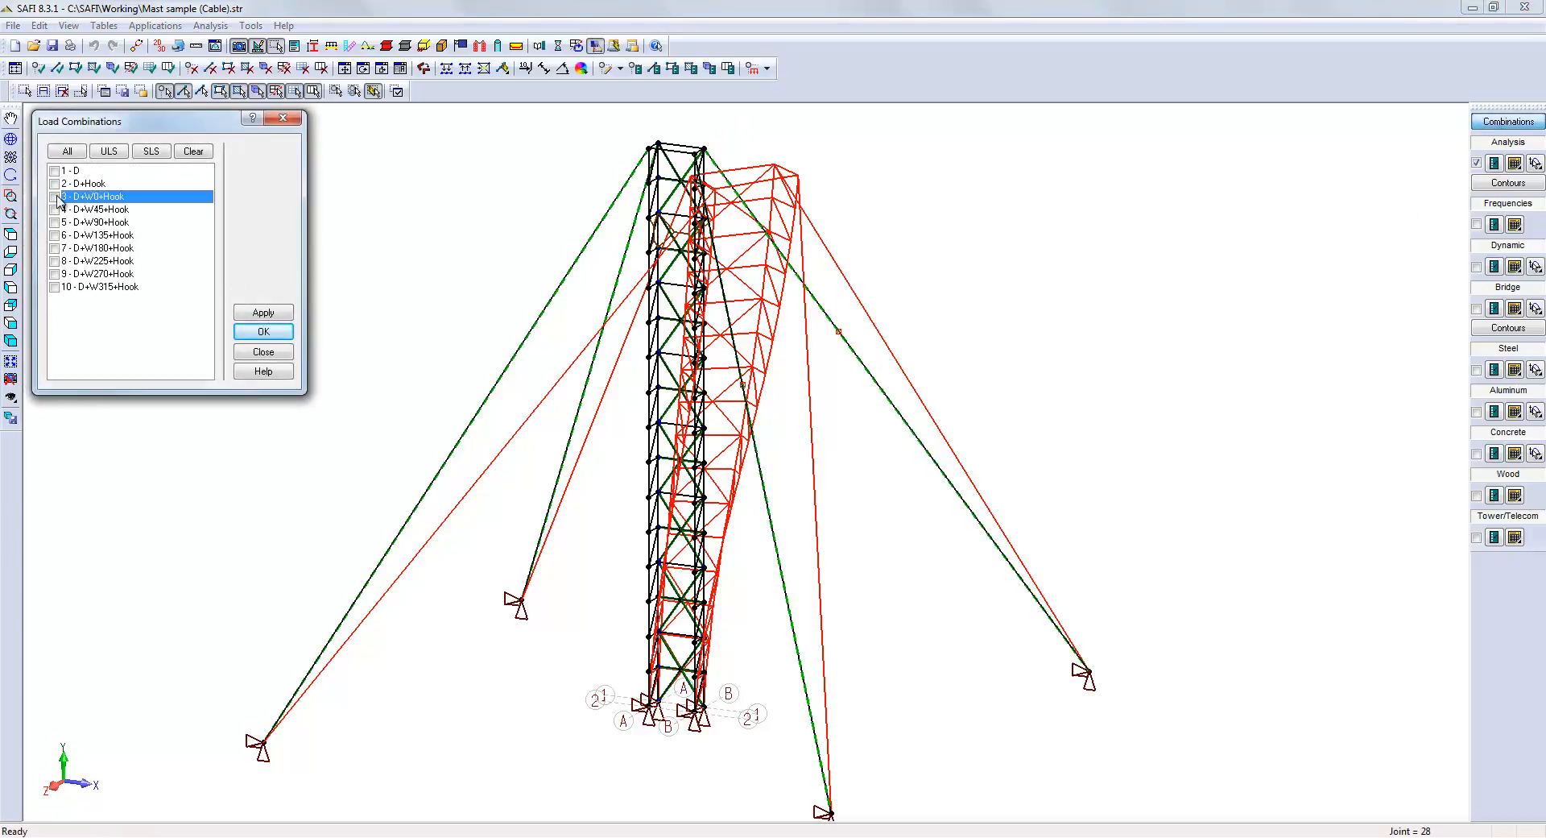
pyautogui.click(55, 248)
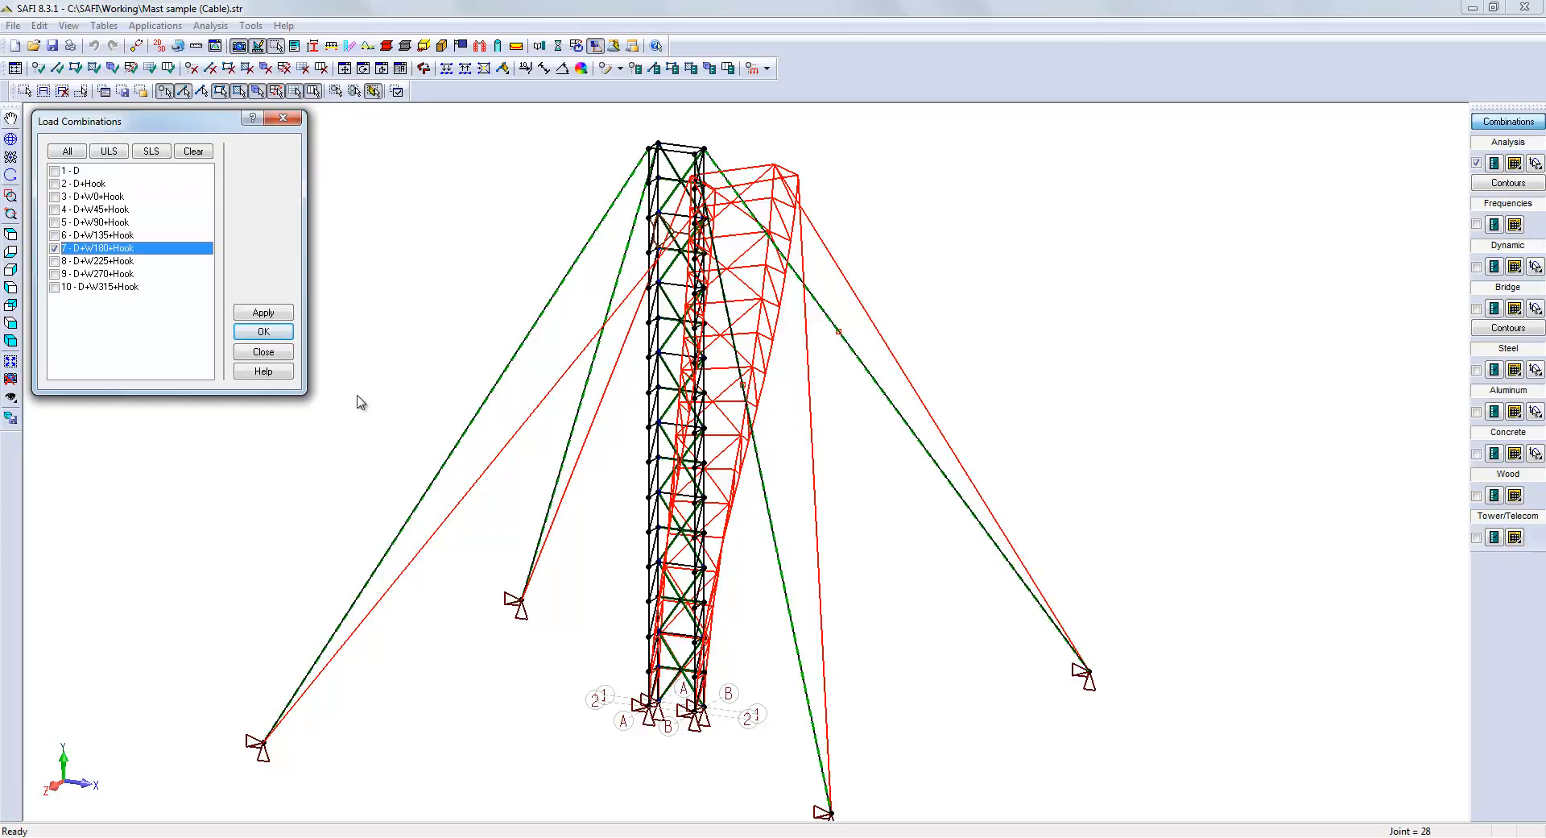
pyautogui.click(258, 334)
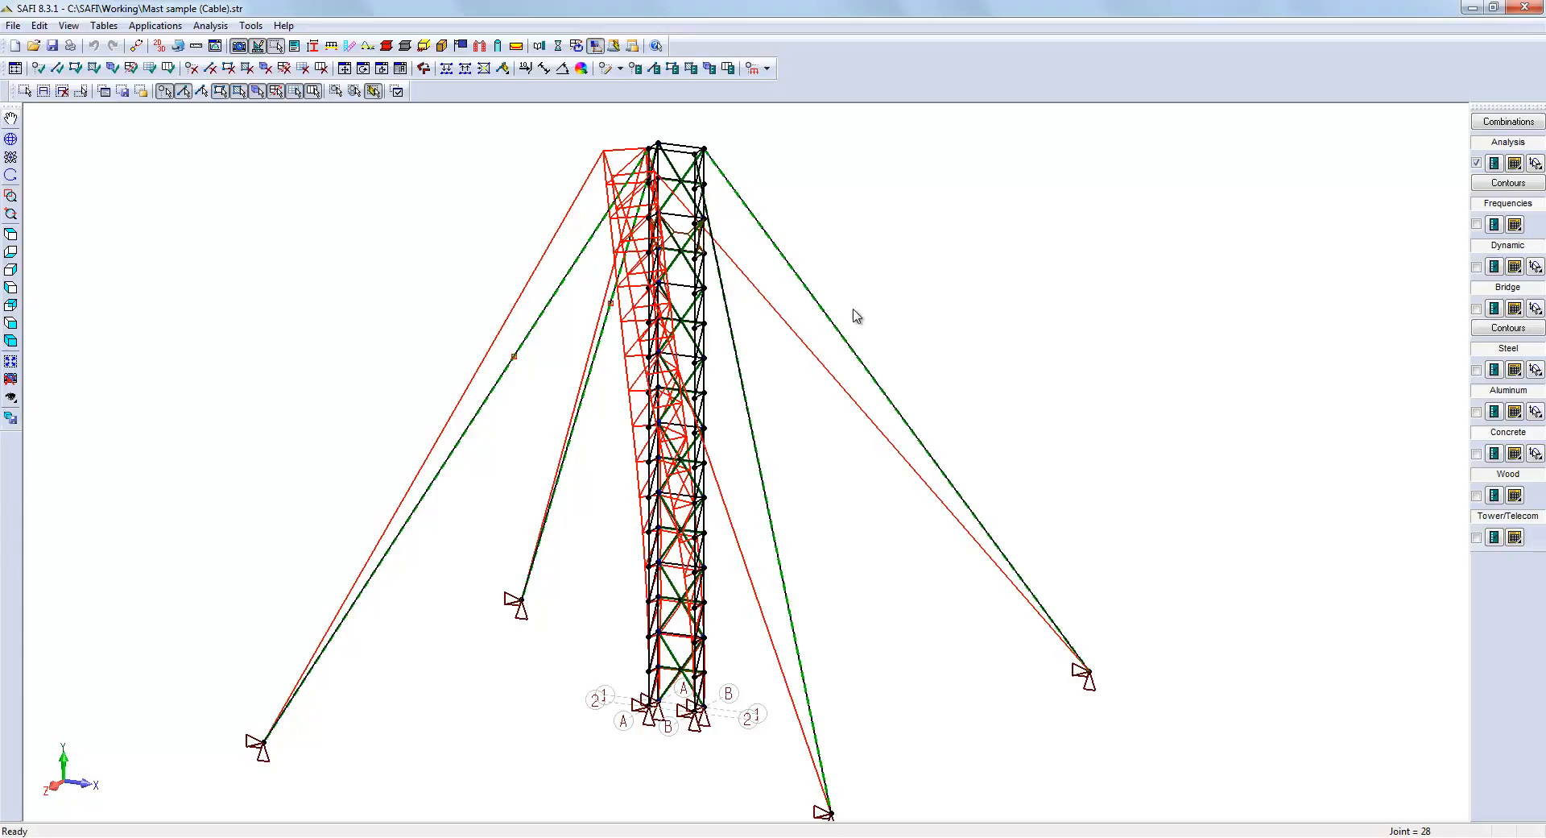